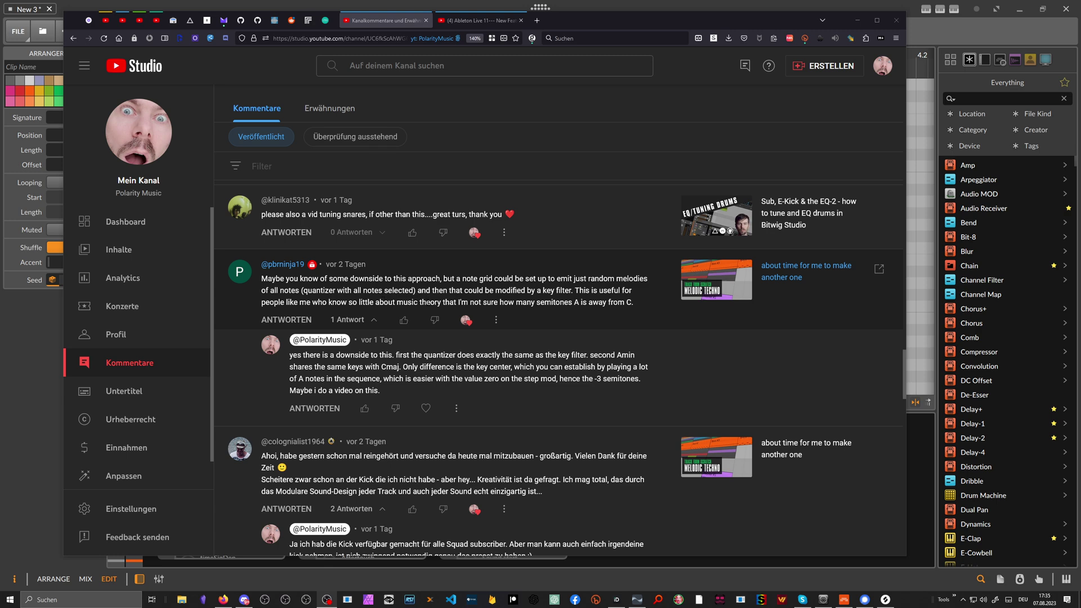
- View the Ableton Live 11 Keys & Scales video in the browser and switch back to Bitwig Studio
click(479, 20)
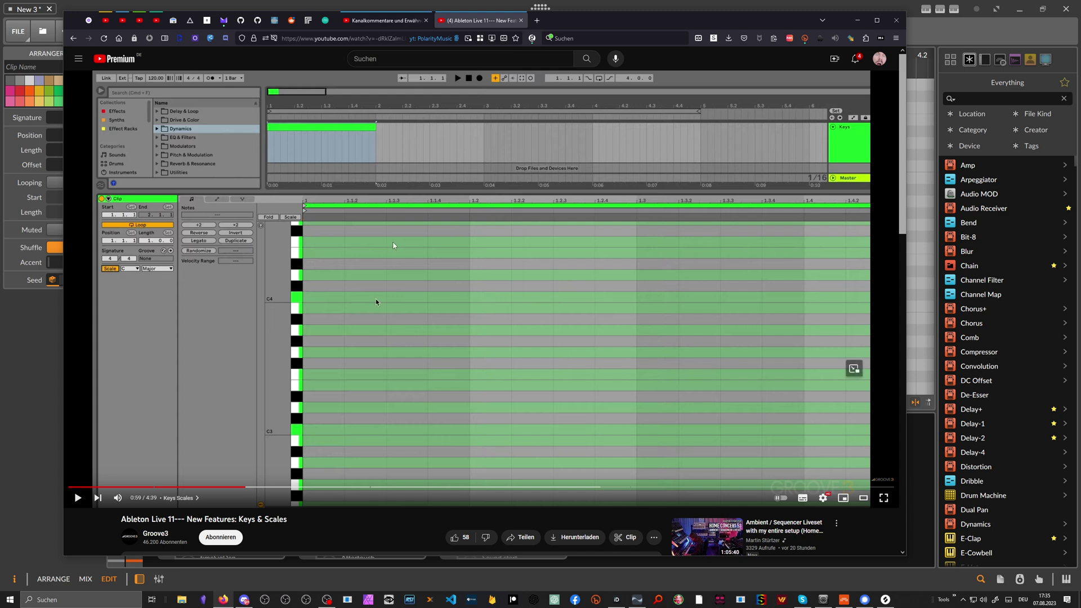
key(alt+Tab)
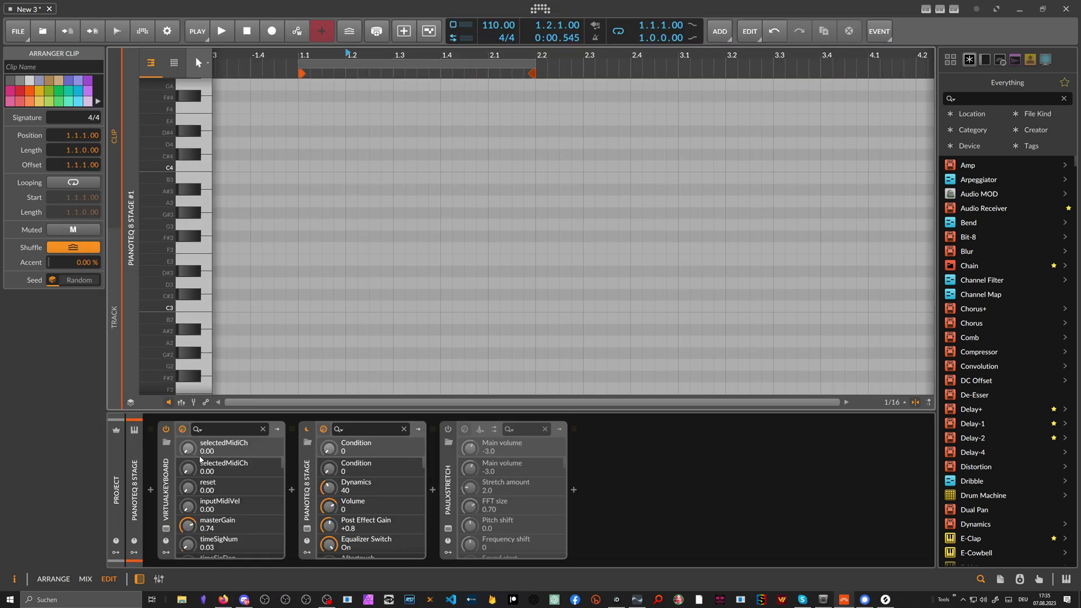
- Add a Key Filter at the start of the Pianoteq track's device chain and set it to C Major
click(150, 490)
text(key)
key(Down)
key(Down)
key(Down)
key(Return)
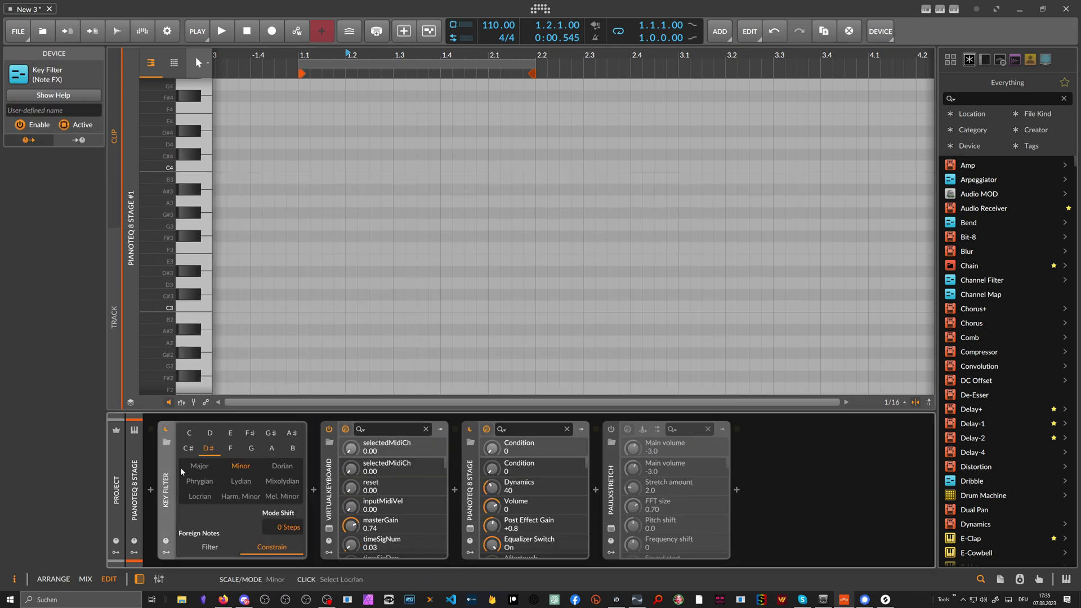
click(190, 433)
click(197, 466)
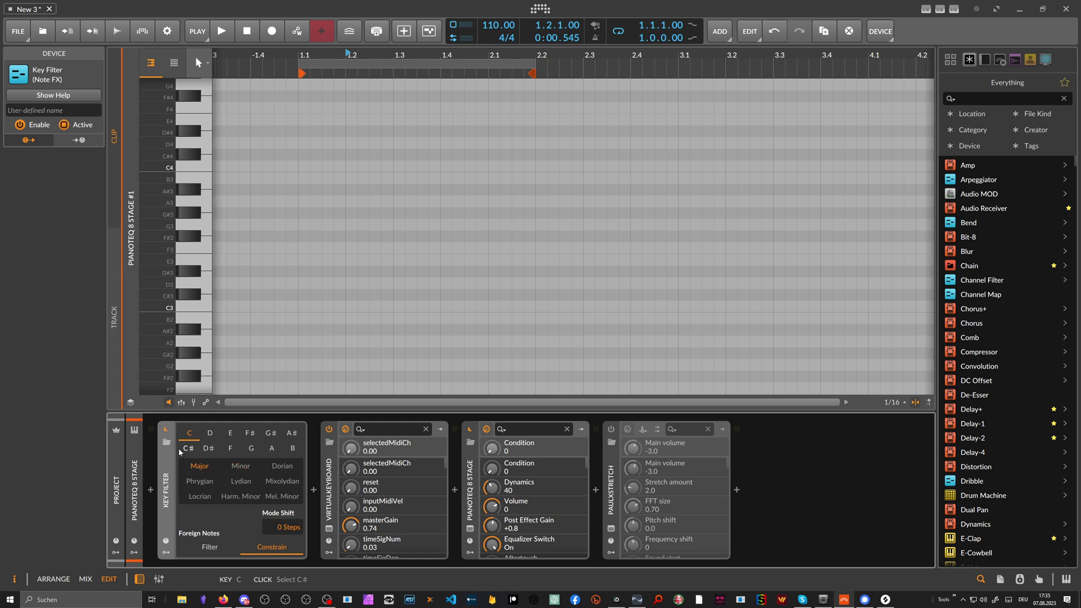
- Disable the Key Filter and review the clip scale settings in the Ableton video before returning to Bitwig Studio
click(166, 430)
click(224, 600)
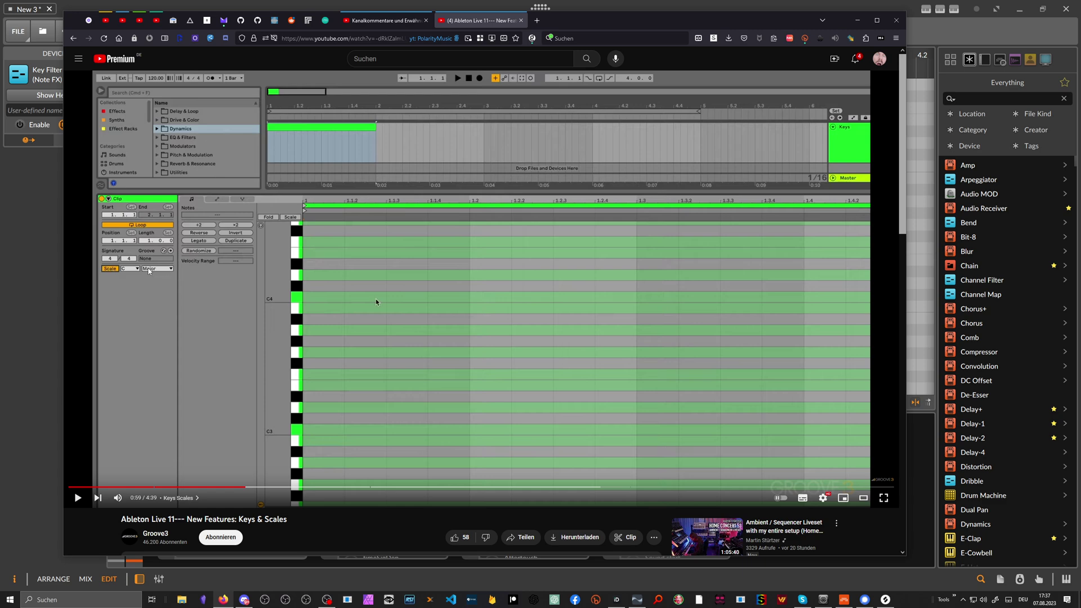
key(alt+Tab)
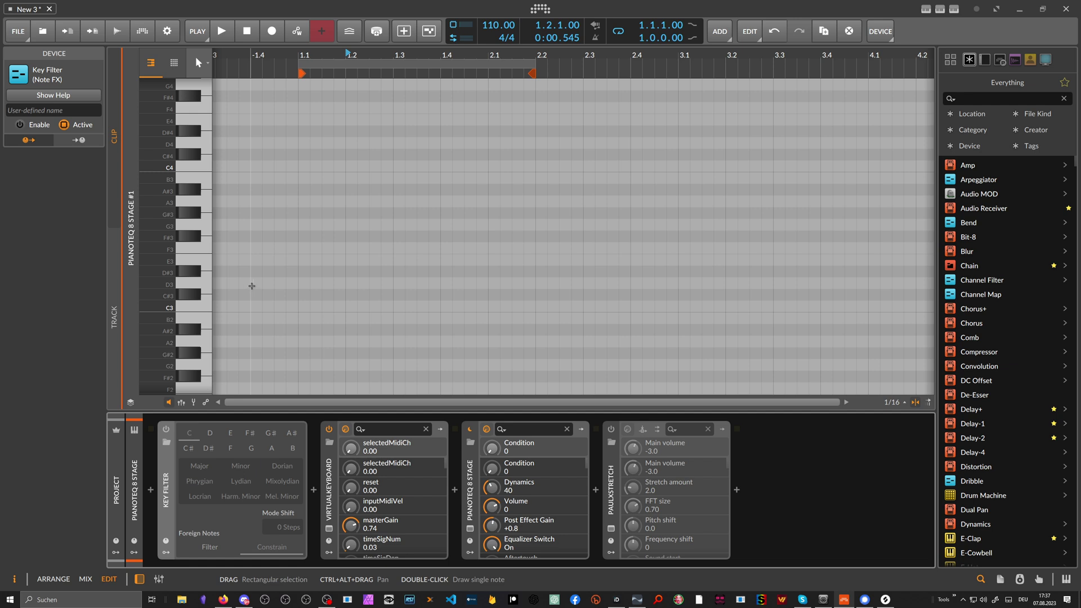
- Draw ascending one-beat notes C3, D3, E3, F3 and G3 one after another from 1.1.1.00 in the clip
drag(300, 55, 273, 260)
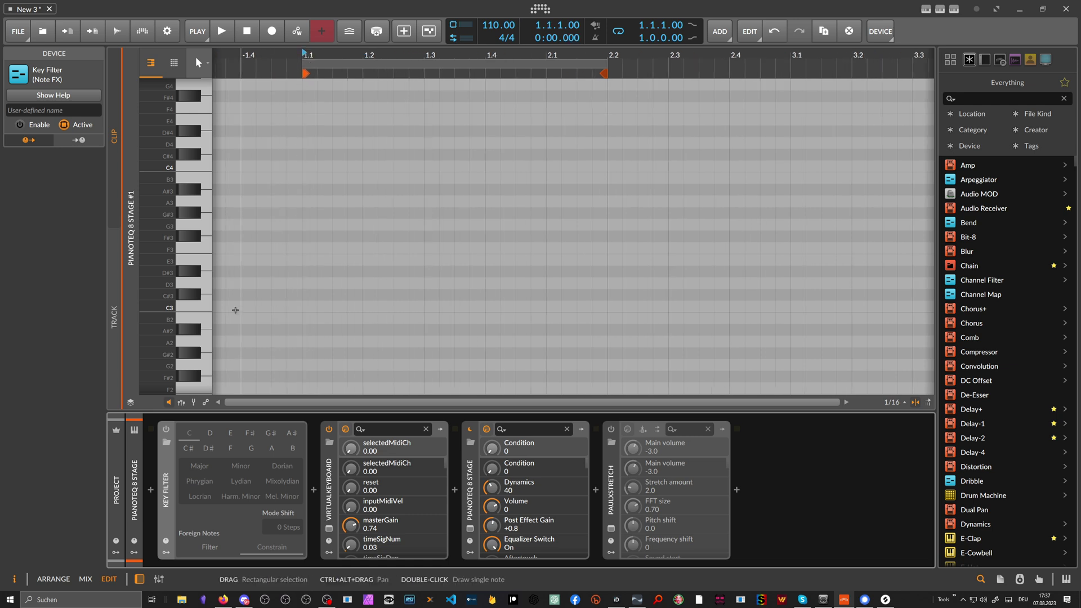
double_click(305, 309)
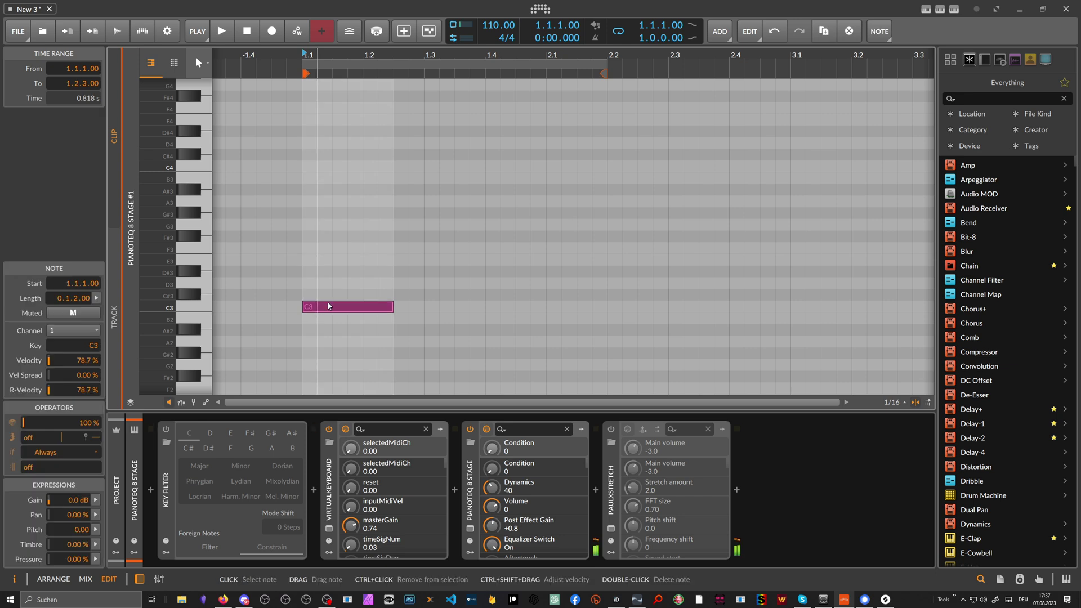
drag(392, 309, 363, 308)
right_click(367, 307)
click(391, 396)
double_click(372, 284)
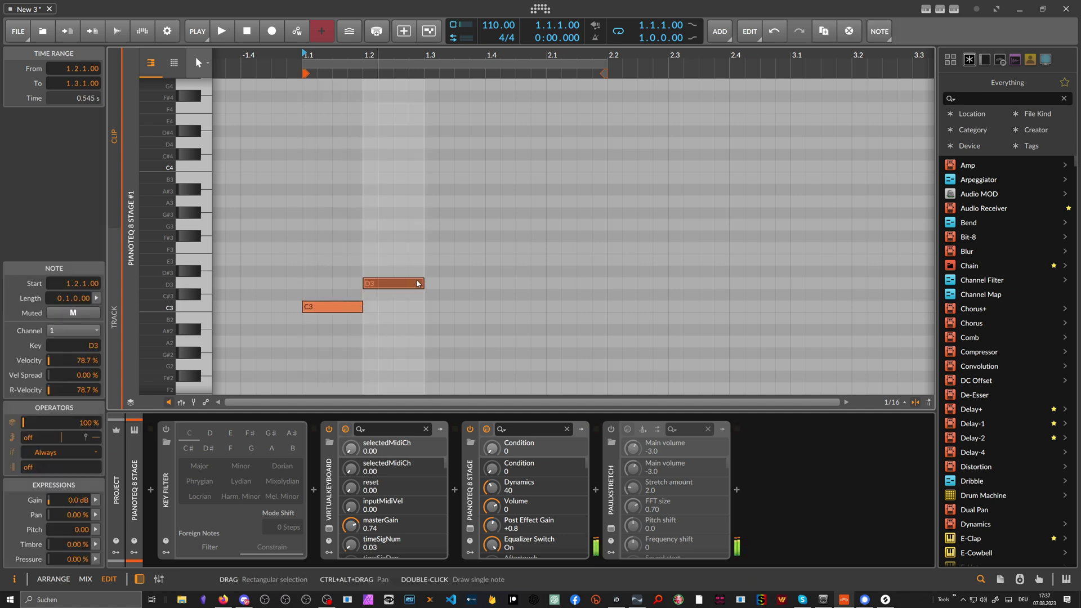
double_click(432, 260)
double_click(493, 249)
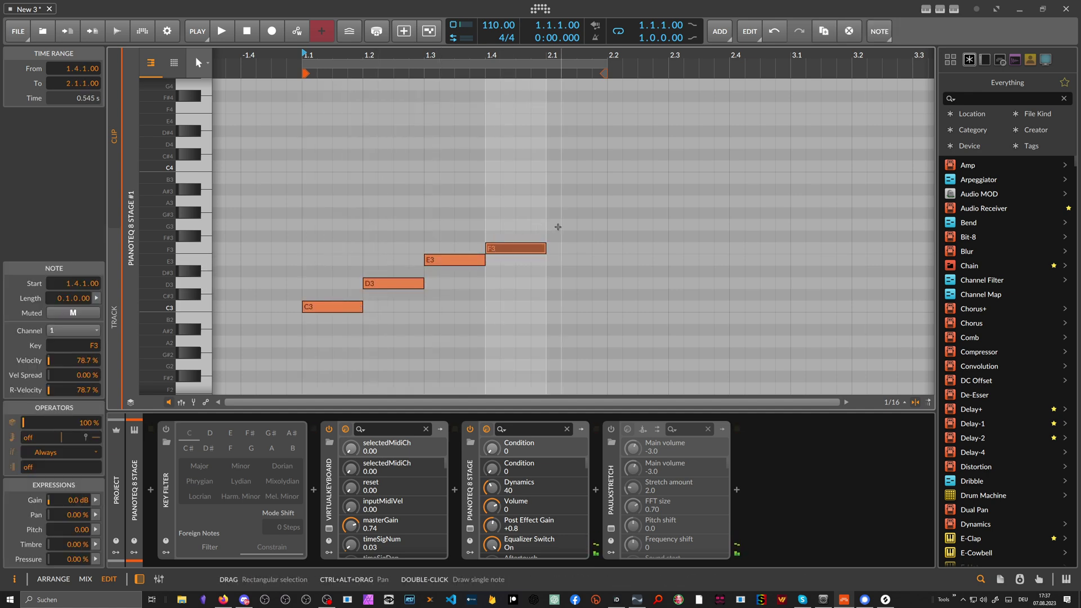
double_click(556, 227)
- Shorten the notes to 0.0.2.00, place them back to back, and add A3 and B3 at the end of the run
drag(362, 307, 332, 307)
drag(394, 284, 363, 285)
drag(455, 262, 394, 260)
drag(482, 252, 414, 251)
drag(562, 224, 450, 225)
double_click(462, 202)
double_click(491, 179)
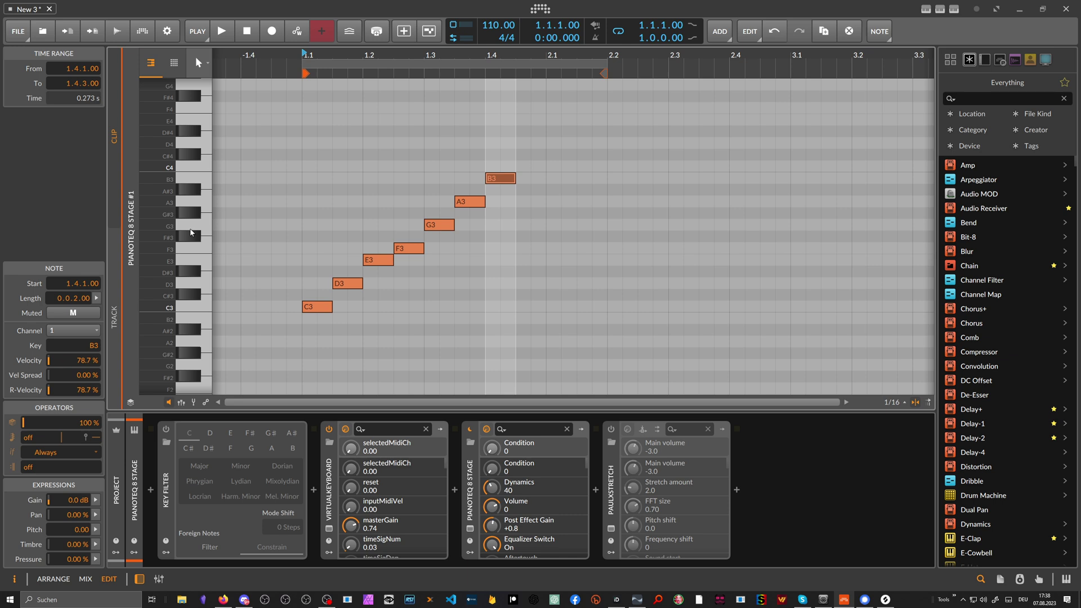
- Select all notes and play the C major run with the Key Filter disabled
click(323, 152)
key(ctrl+a)
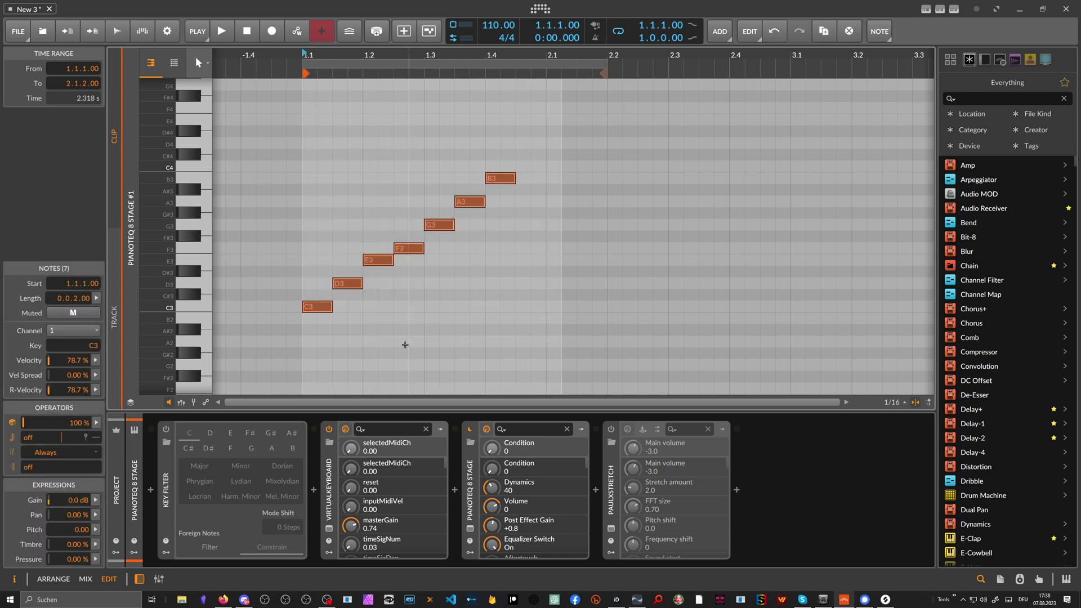
key(space)
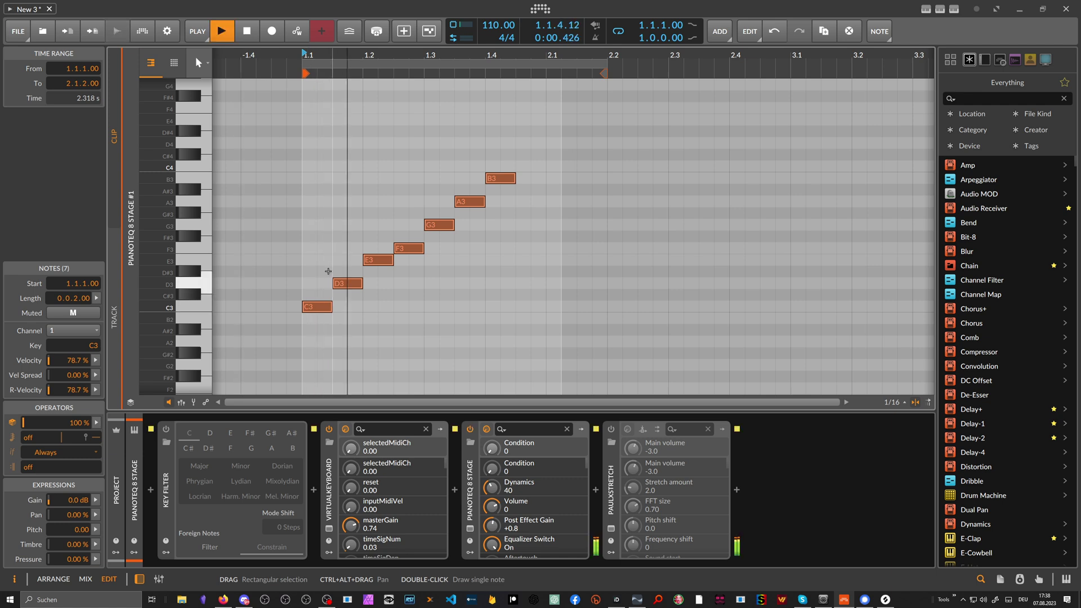
key(space)
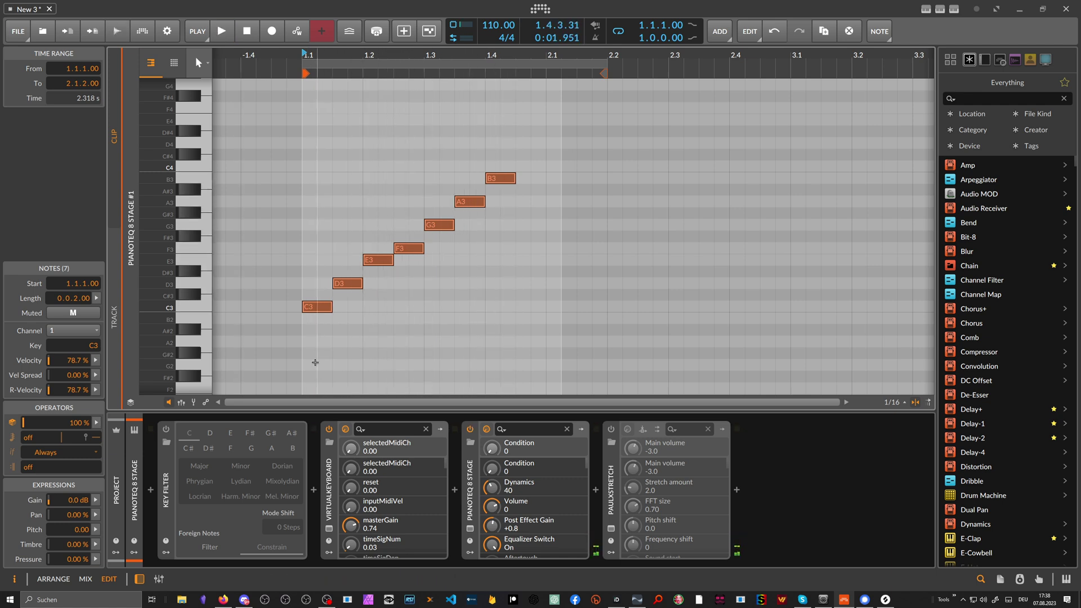
- Enable the Key Filter and play the note run through C Major
click(169, 432)
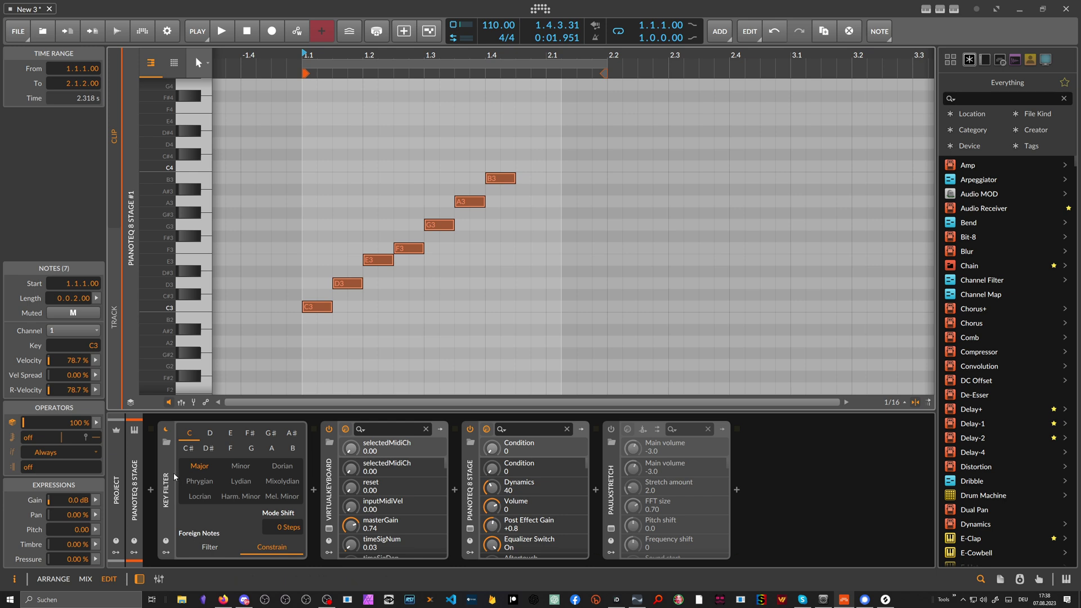
key(space)
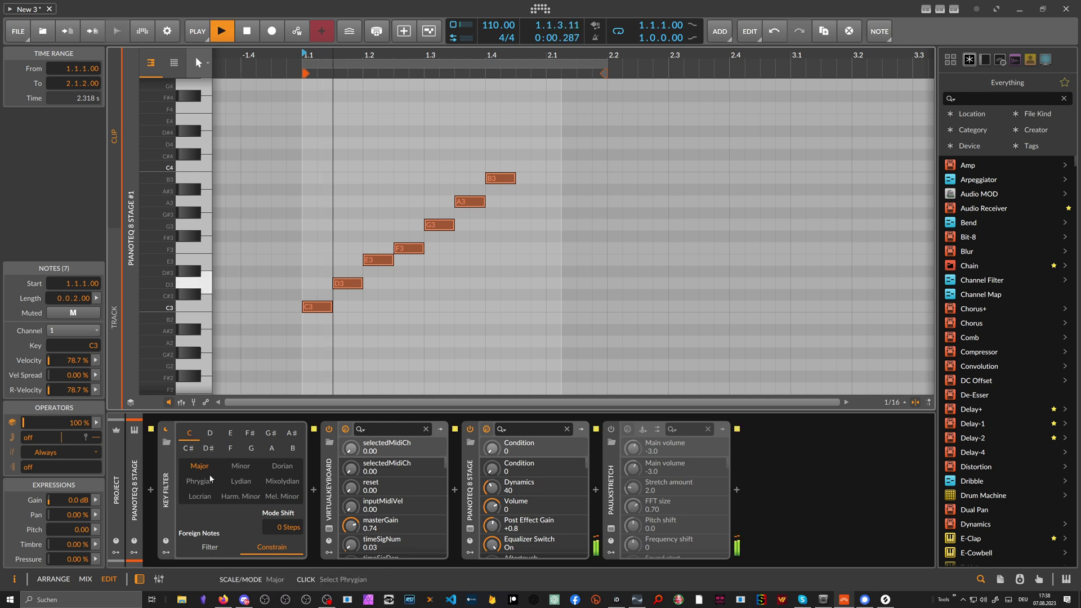
key(space)
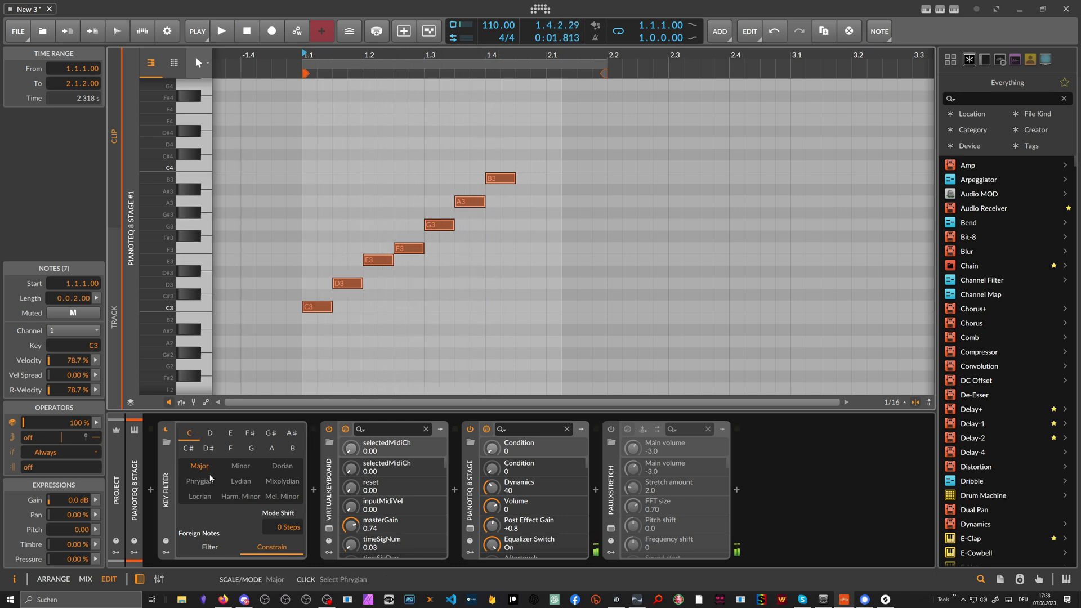
- Set the Key Filter to D Dorian and play the same note run
click(216, 435)
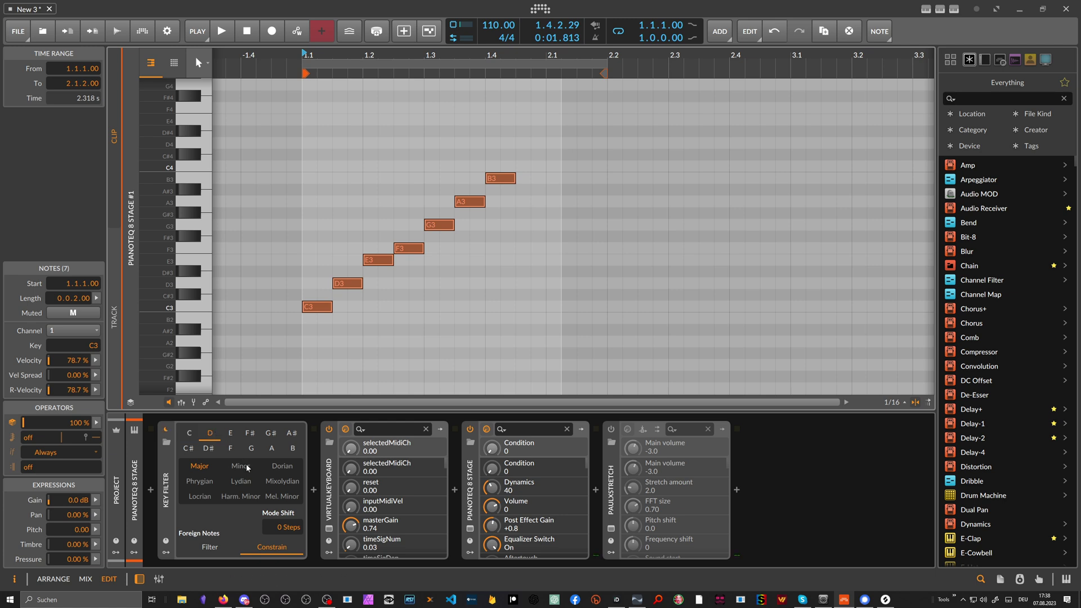
click(275, 466)
key(space)
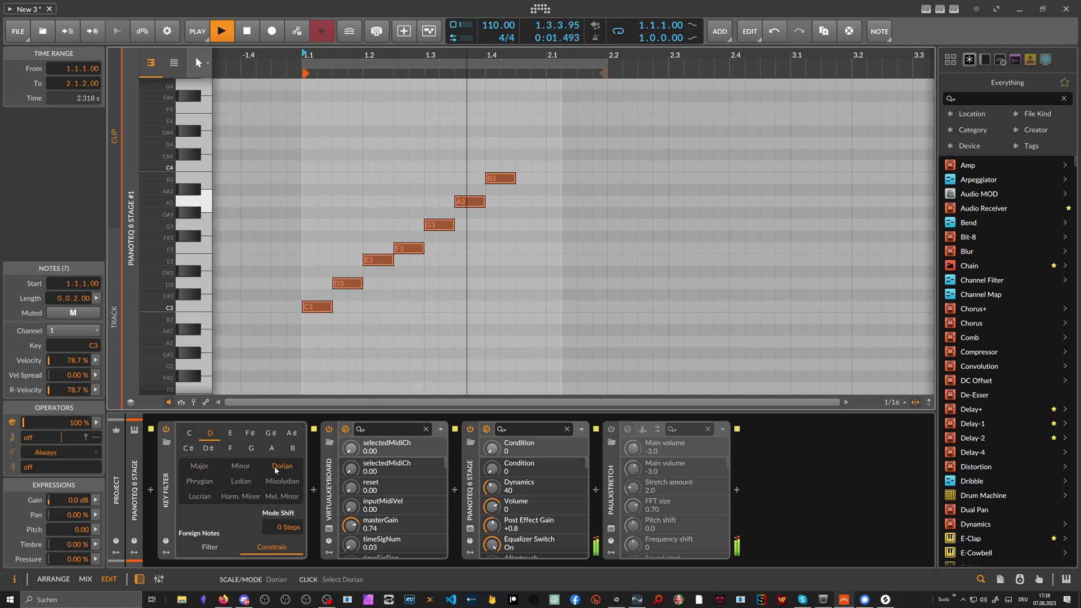
key(space)
- Change the Key Filter to A Minor and play the note run again
click(242, 466)
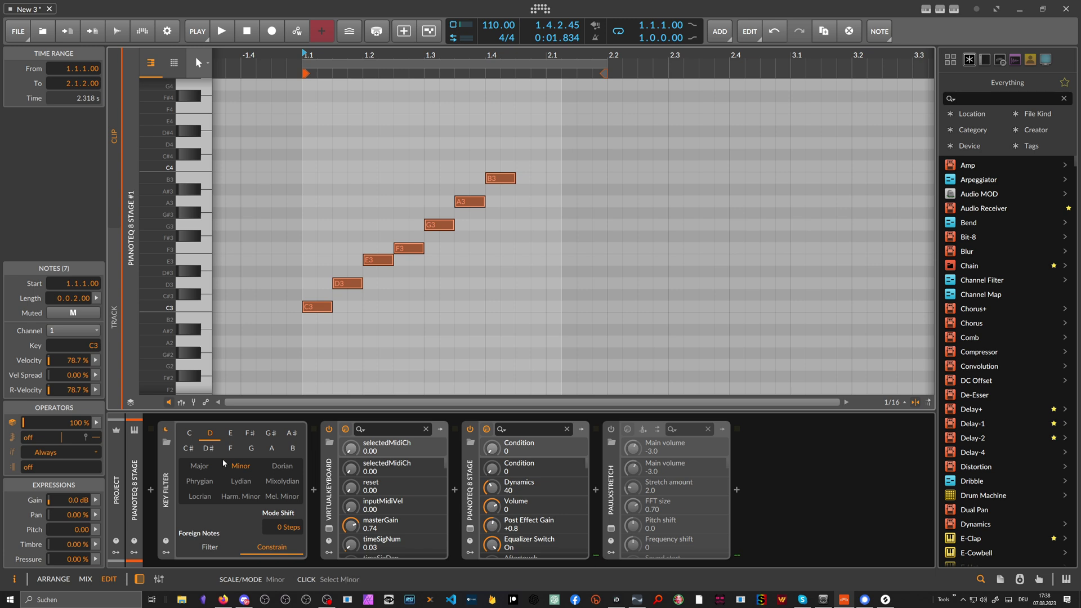
key(space)
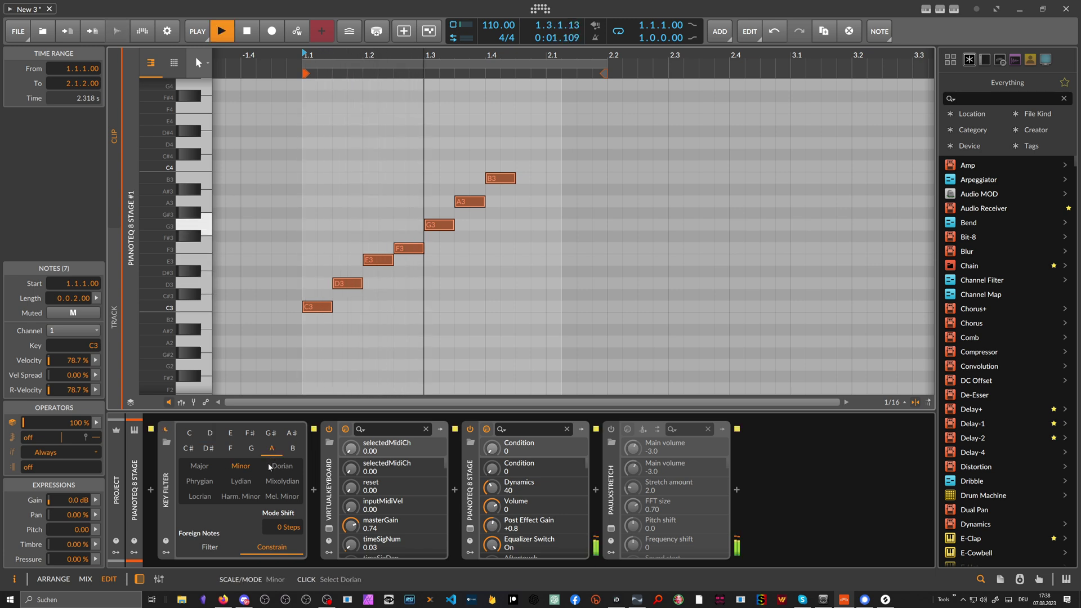
key(space)
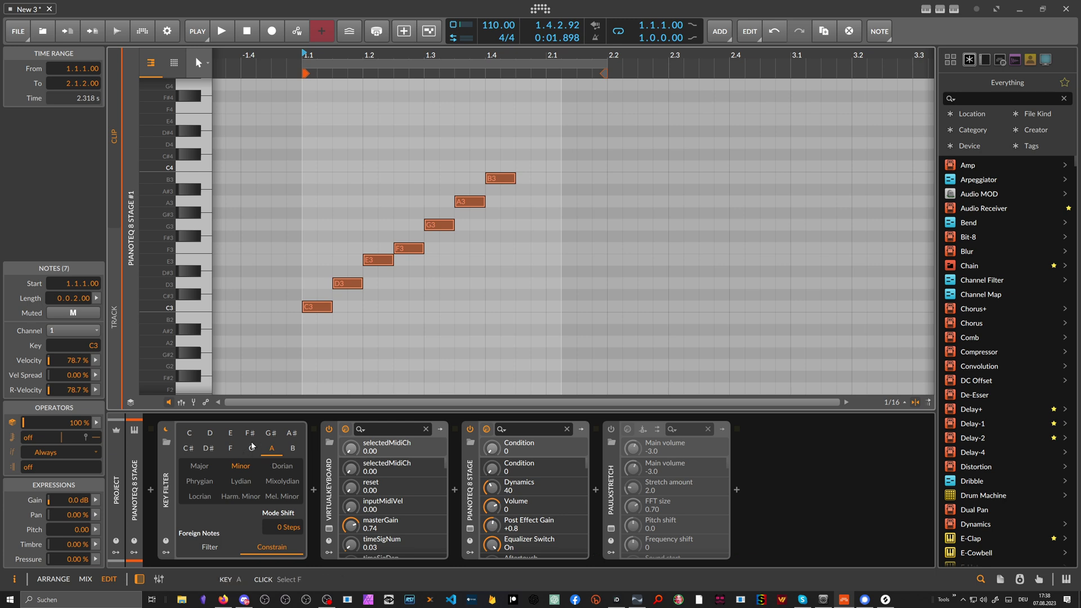
- Set the Key Filter back to C Major and clear the note selection
drag(322, 127, 520, 291)
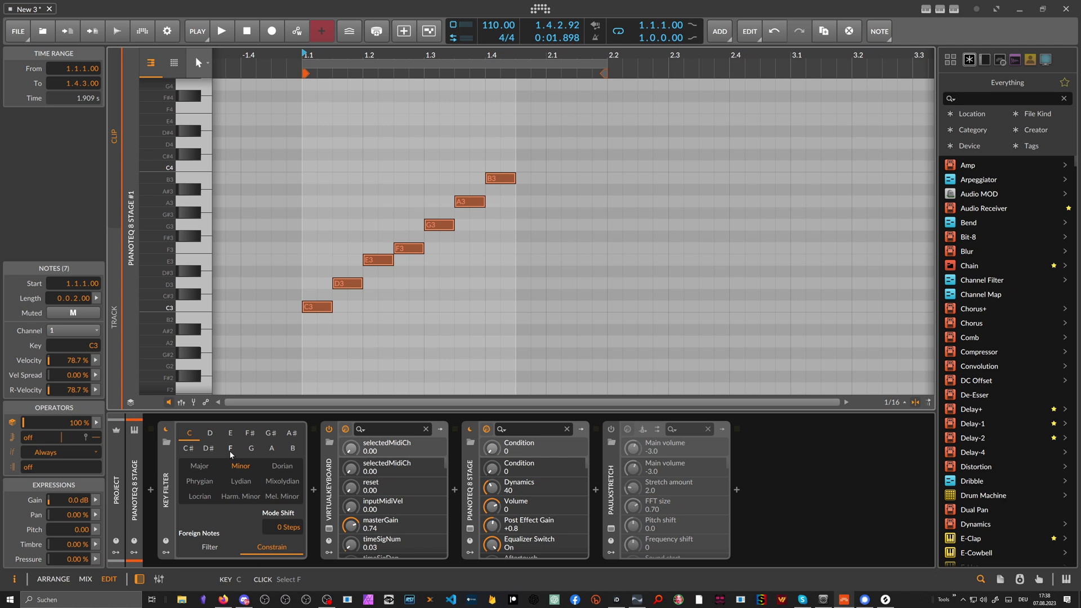
click(379, 236)
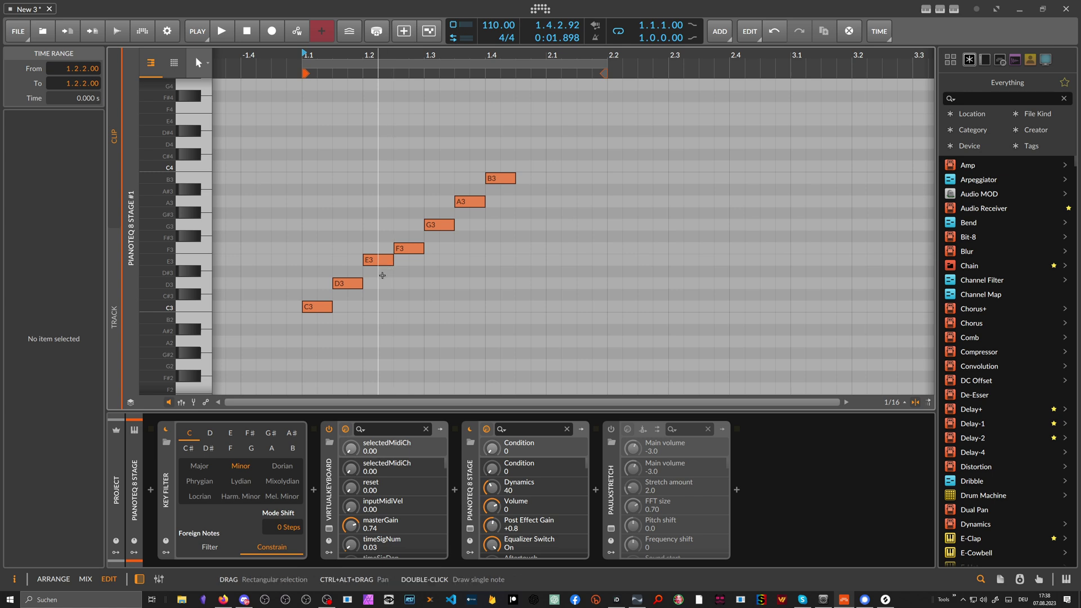
click(200, 465)
- Move the E3, G3 and B3 notes down to C3 and play the resulting sequence
drag(378, 262, 378, 309)
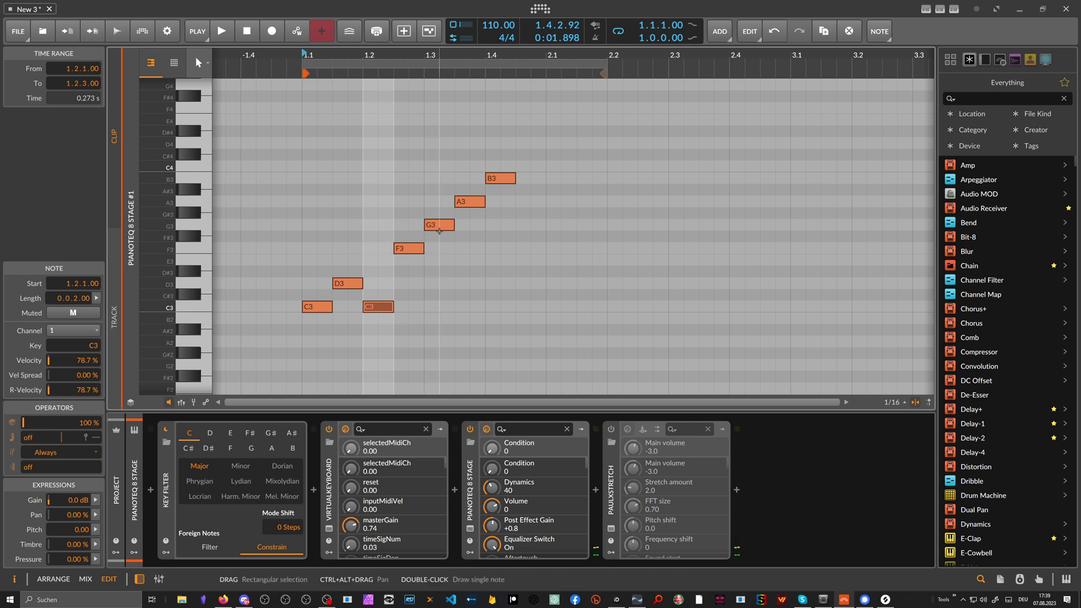
drag(439, 232, 438, 314)
drag(498, 179, 498, 307)
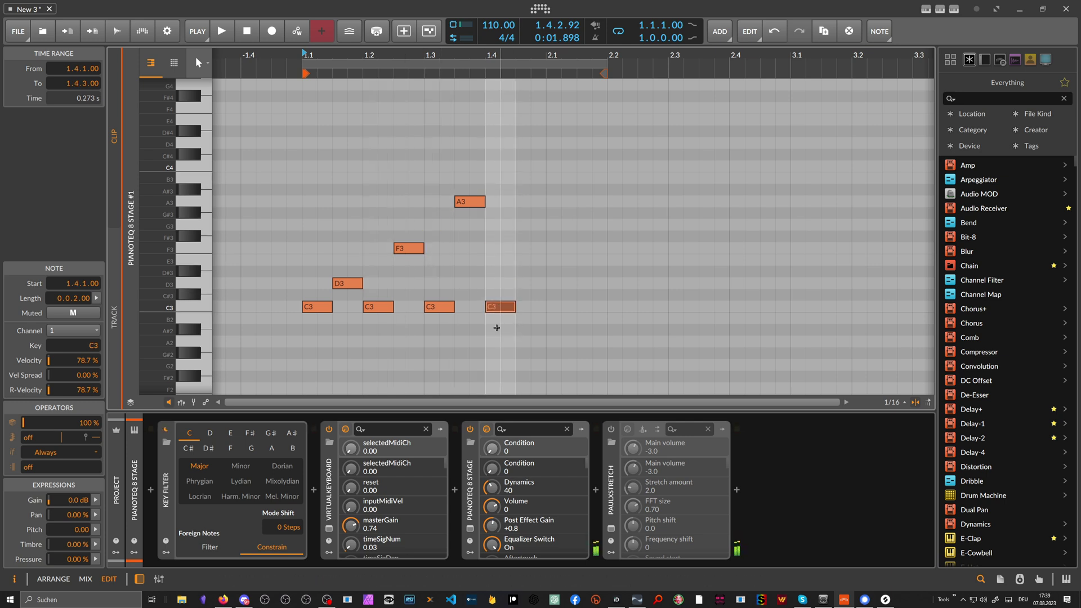
key(space)
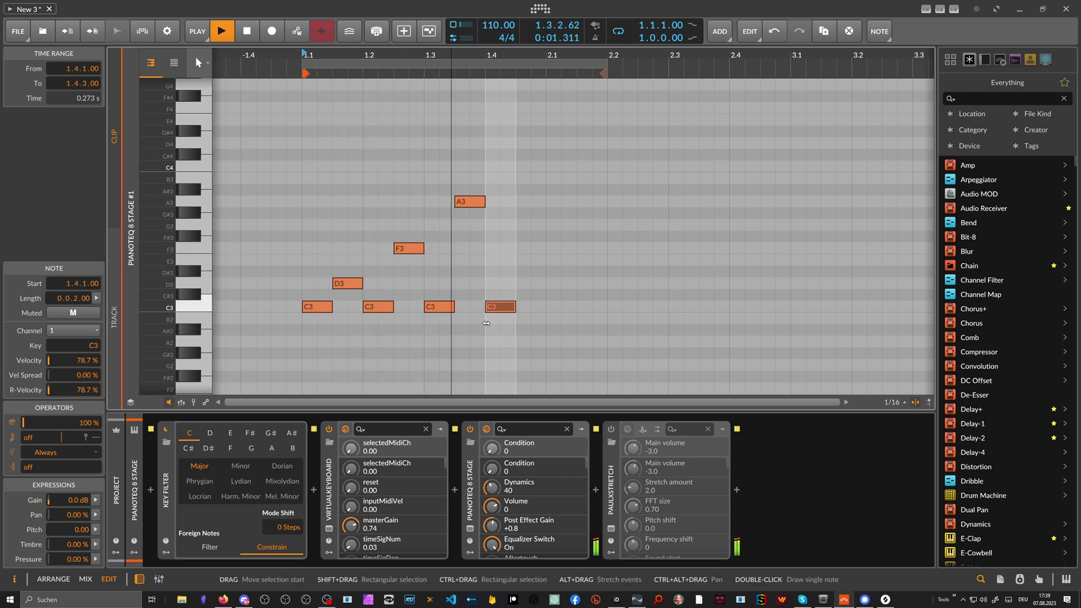
key(space)
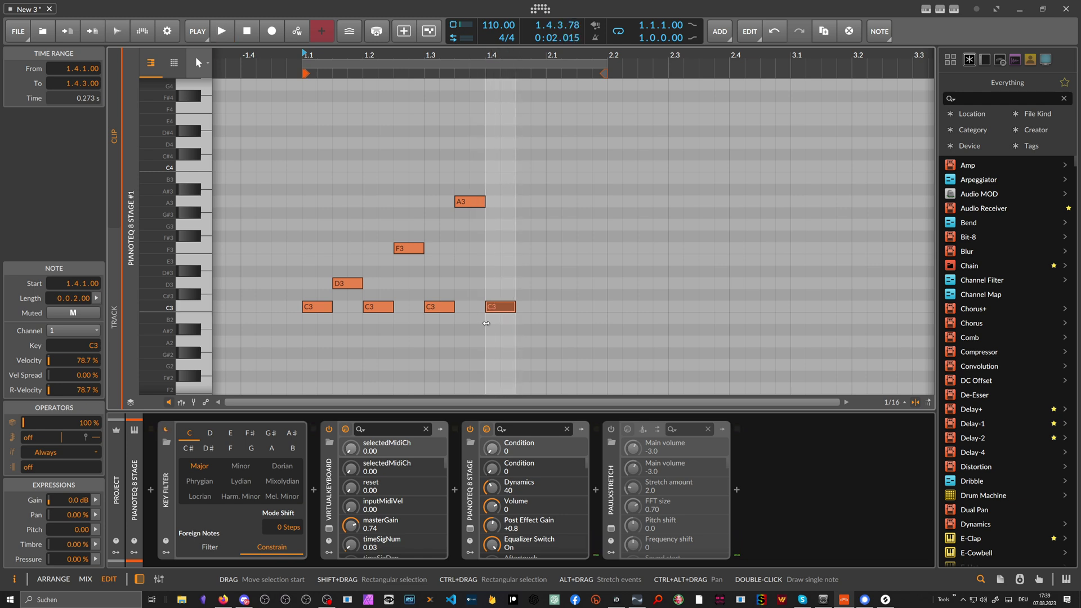
- Delete the three repeated C3 notes from 1.2 onward, keeping the first C3 and the D3, F3 and A3 notes
drag(535, 299, 284, 311)
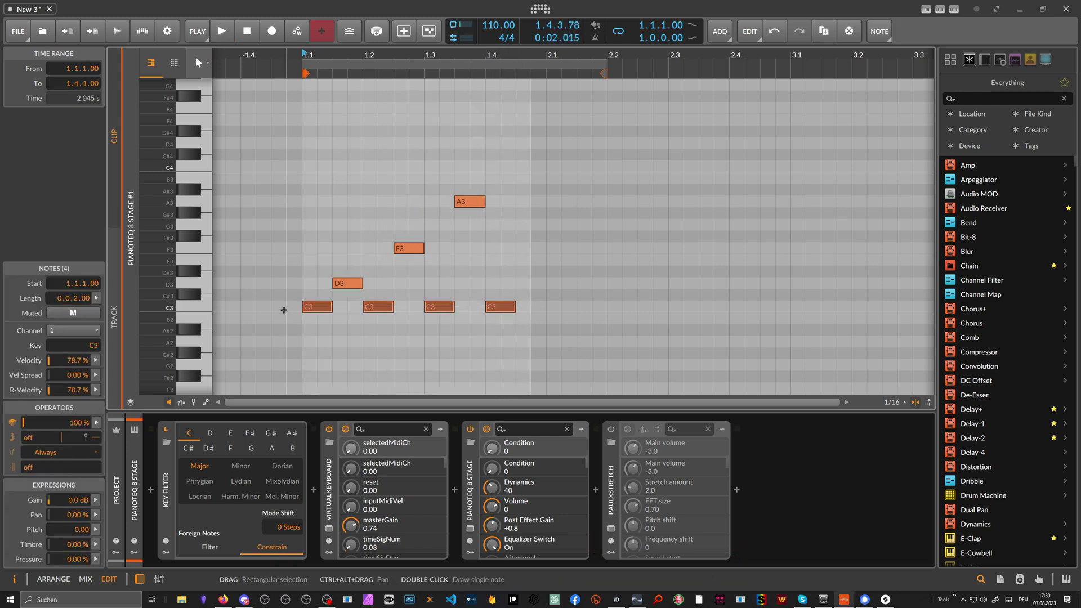
drag(304, 189, 534, 286)
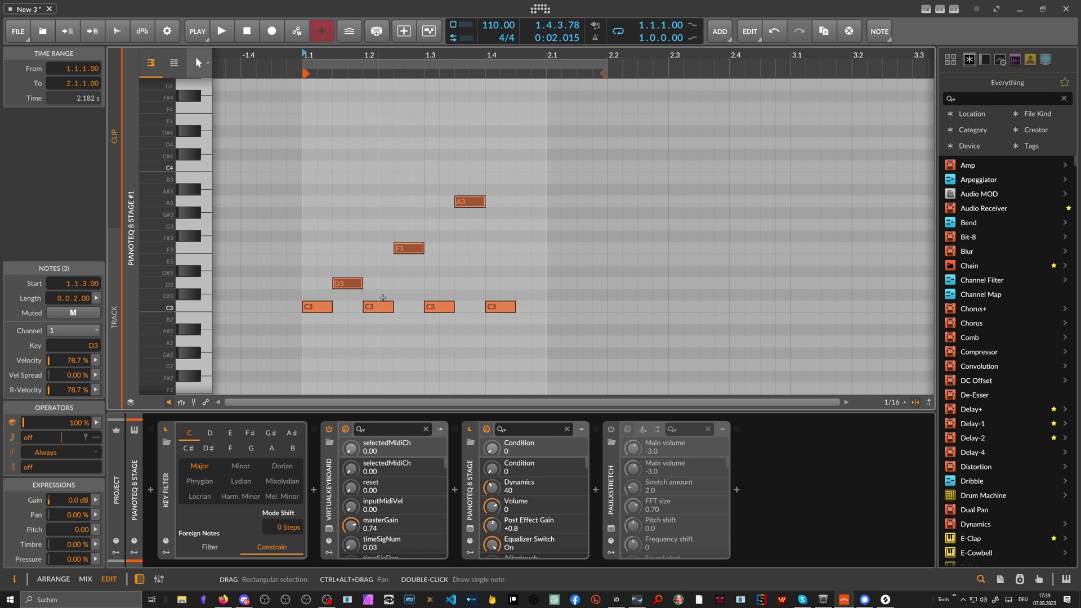
drag(385, 283, 530, 325)
key(Delete)
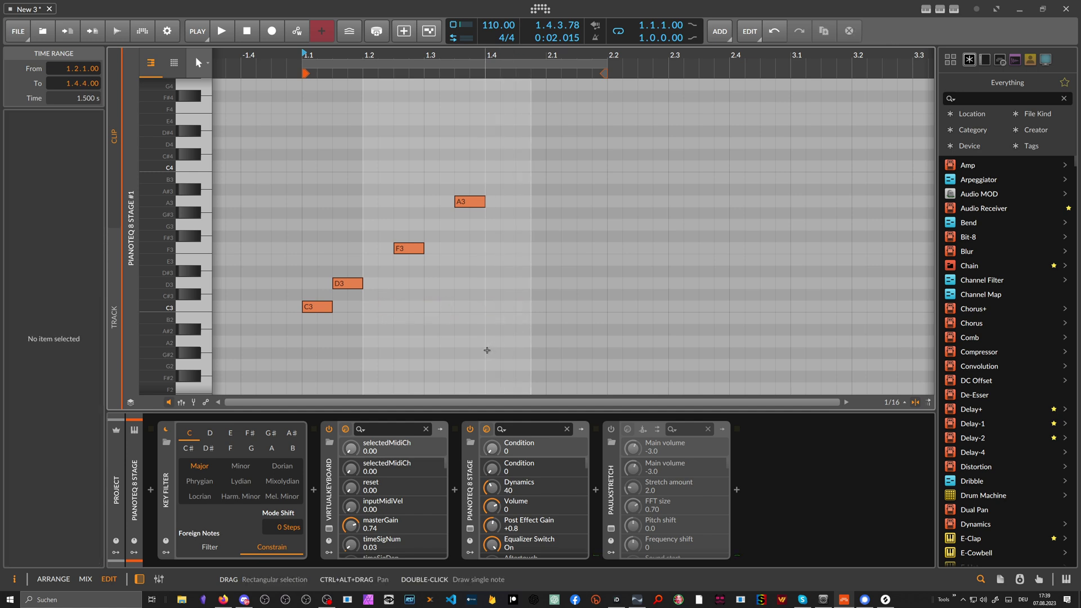
- Add a second note above the first C3 at 1.1.1.00 and raise it to E3
click(327, 309)
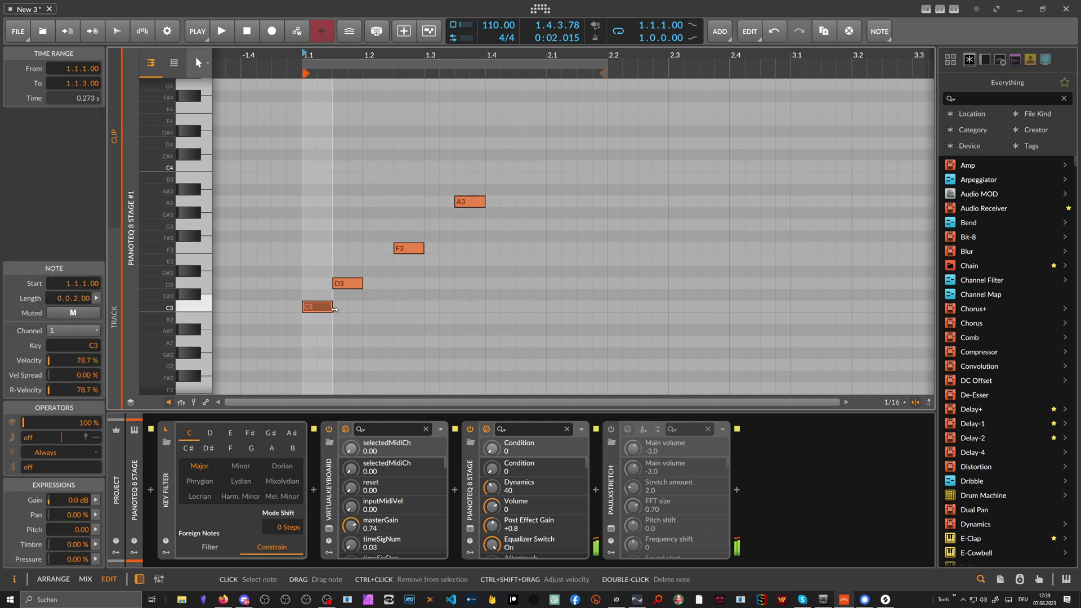
click(311, 292)
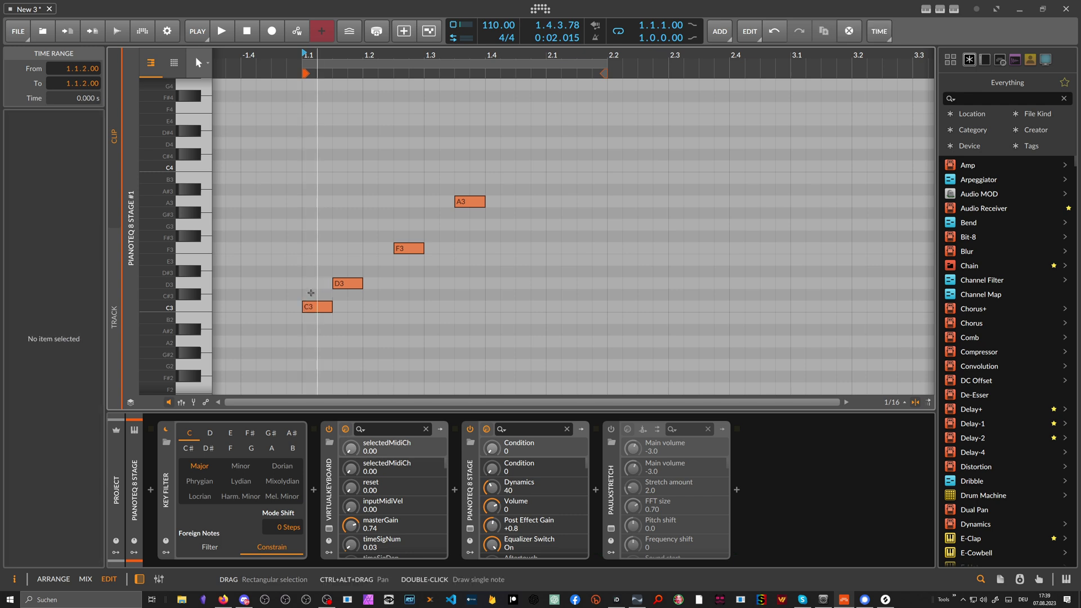
double_click(310, 291)
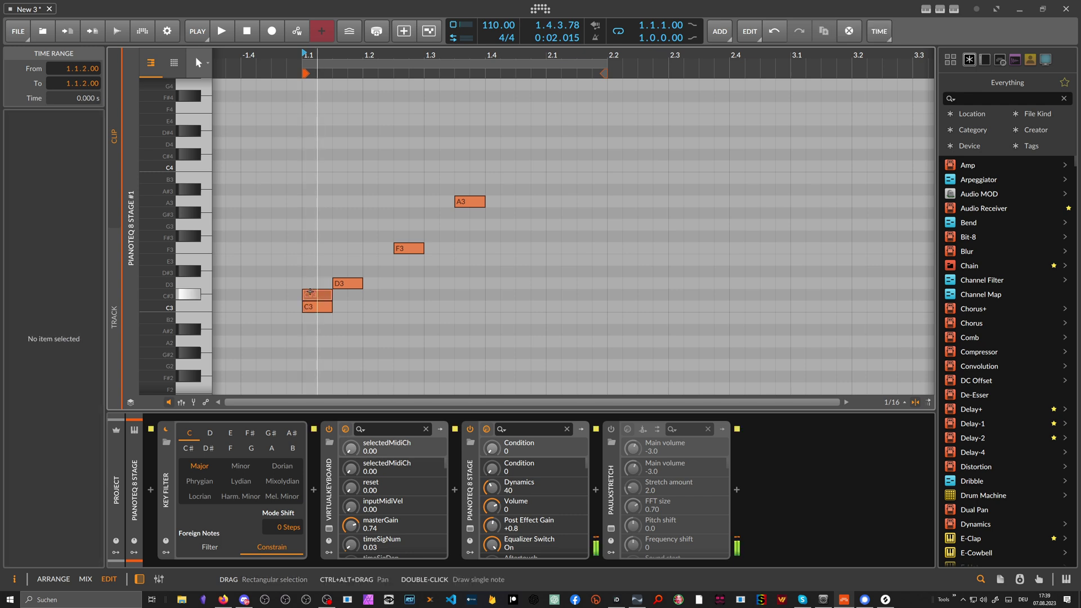
key(Up)
key(Up)
key(Up)
key(Up)
key(Up)
key(Up)
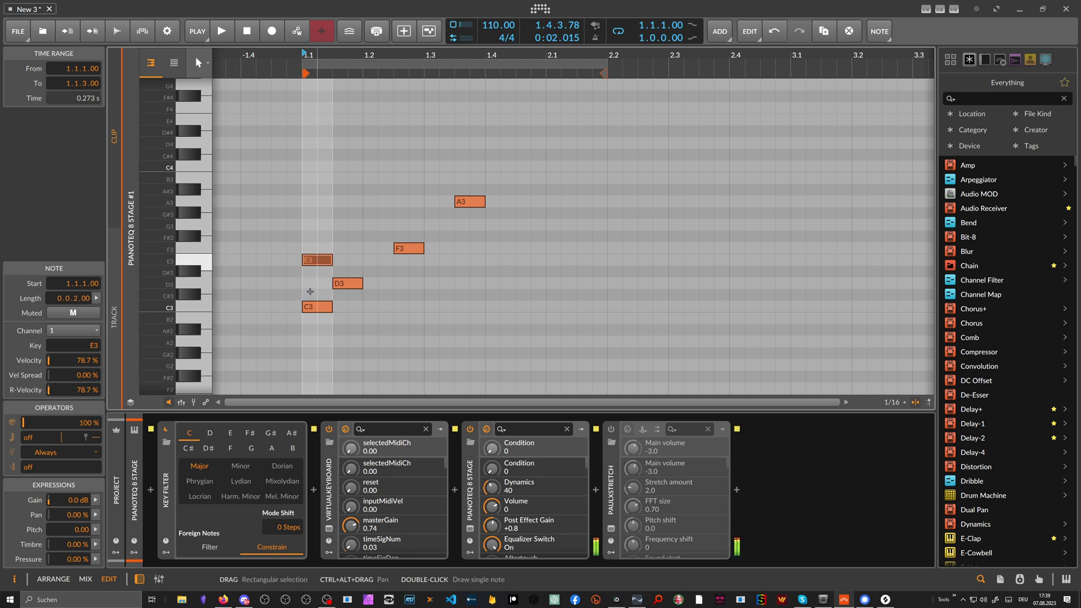
- Raise the E3 note at 1.1.1.00 to G3, trying it on F3 before settling on G3
click(316, 262)
click(315, 225)
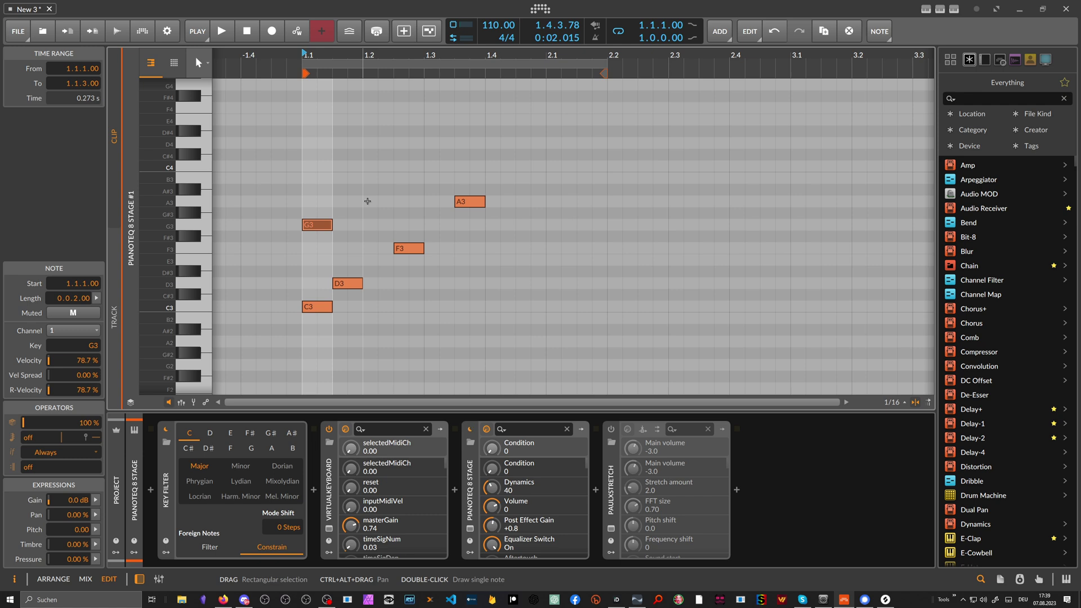
double_click(315, 248)
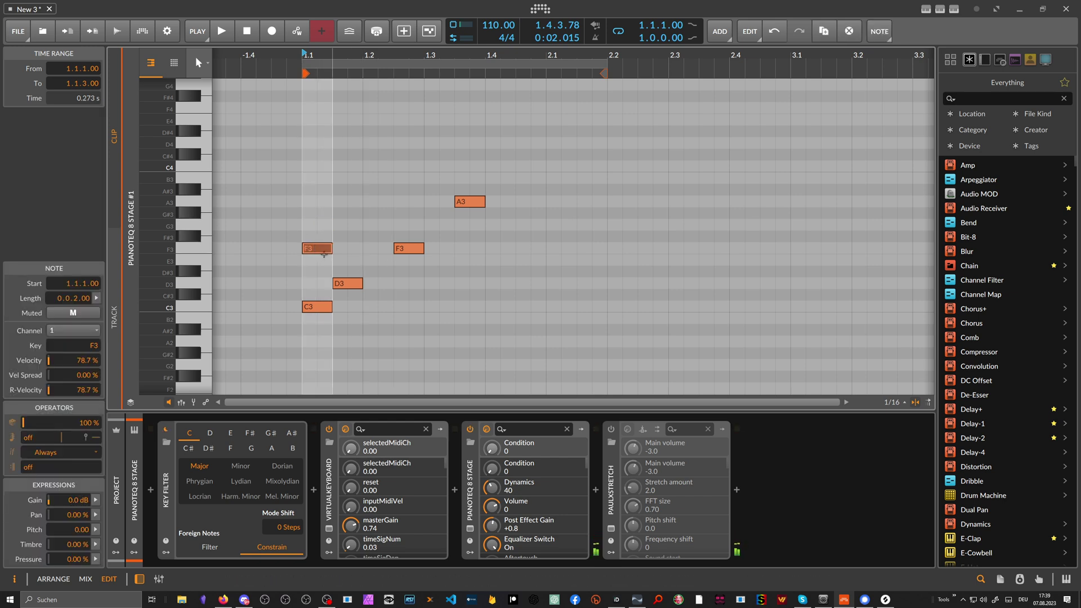
double_click(315, 248)
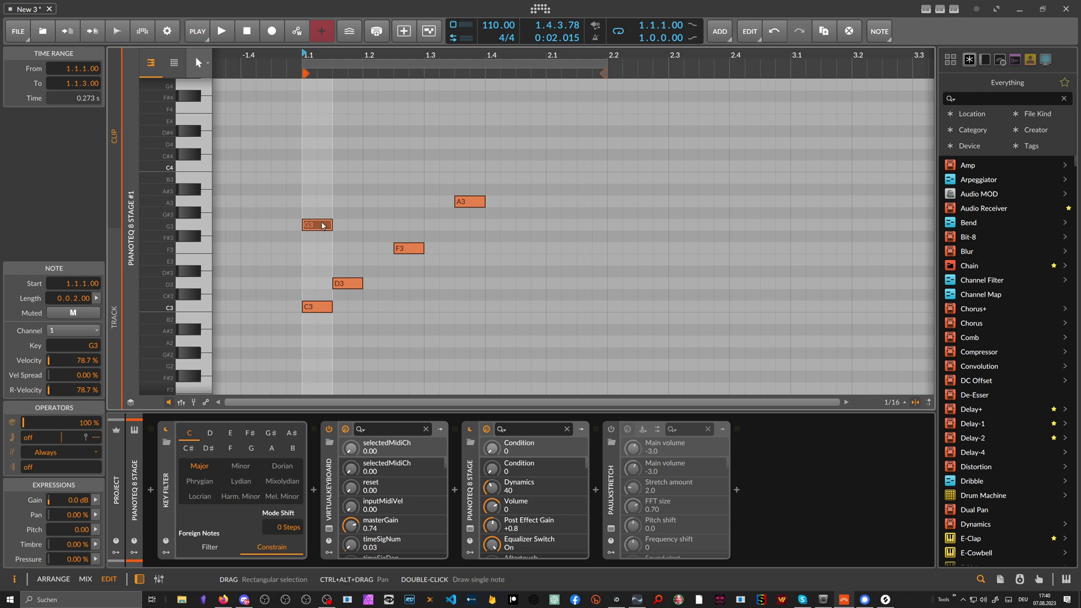
- Add C4 and F3 notes above the C3 at 1.1.1.00 and delete the F3 again
double_click(313, 167)
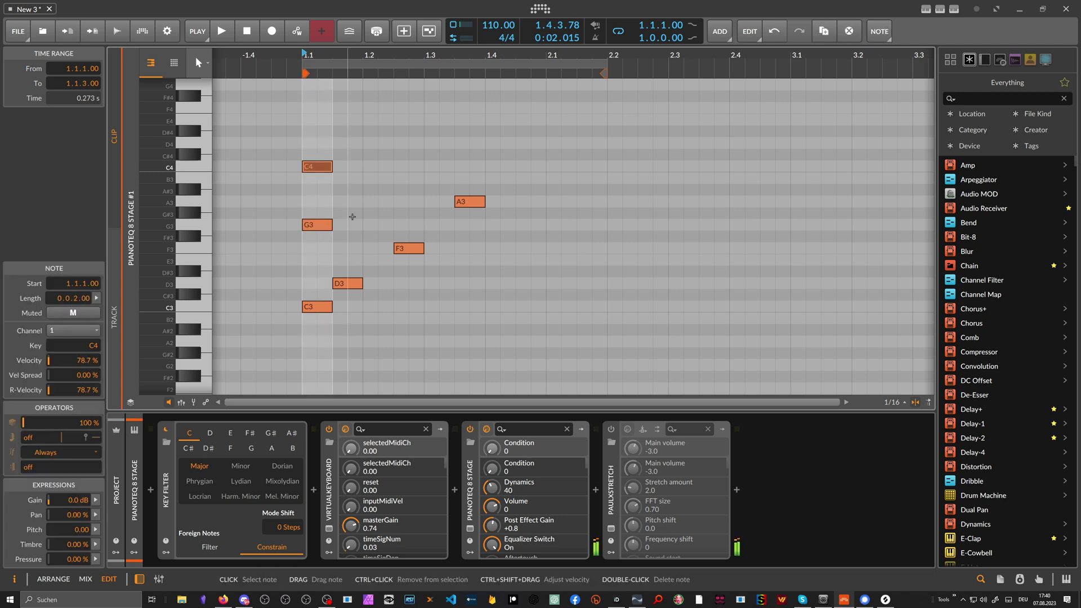
double_click(316, 248)
click(347, 247)
drag(347, 248, 292, 251)
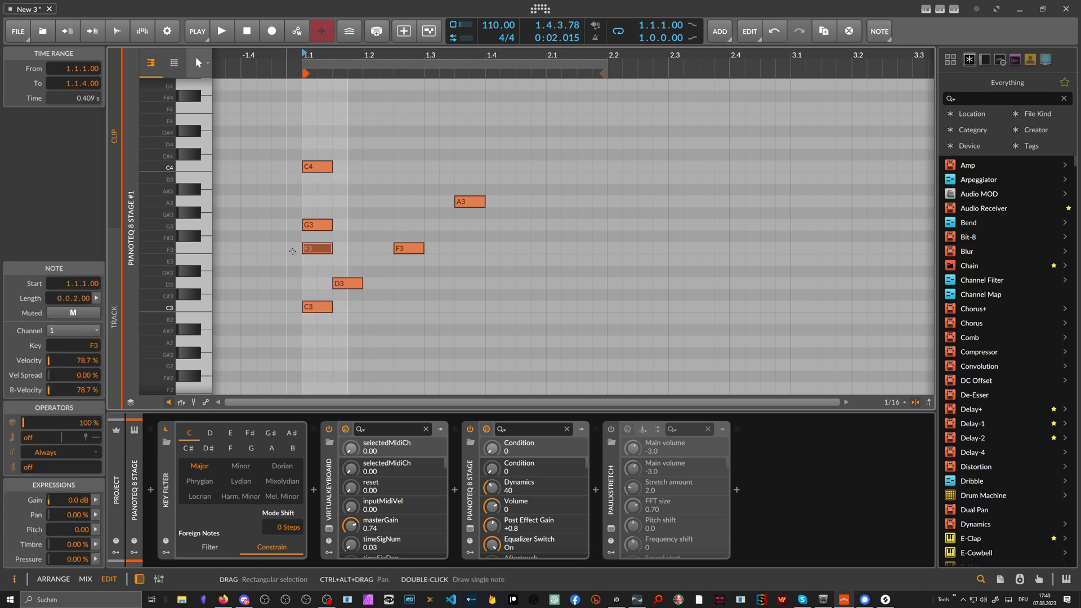
key(Delete)
- Audition the C4 and C3 notes at 1.1.1.00 alternately to compare the octave
click(320, 168)
click(321, 305)
click(316, 168)
click(317, 306)
click(314, 168)
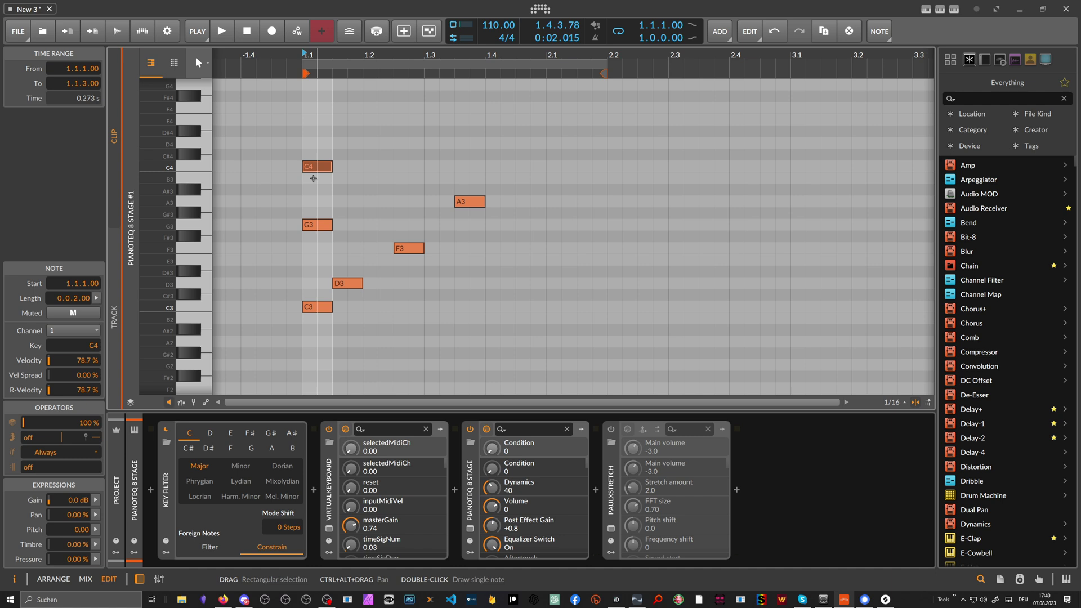
click(314, 178)
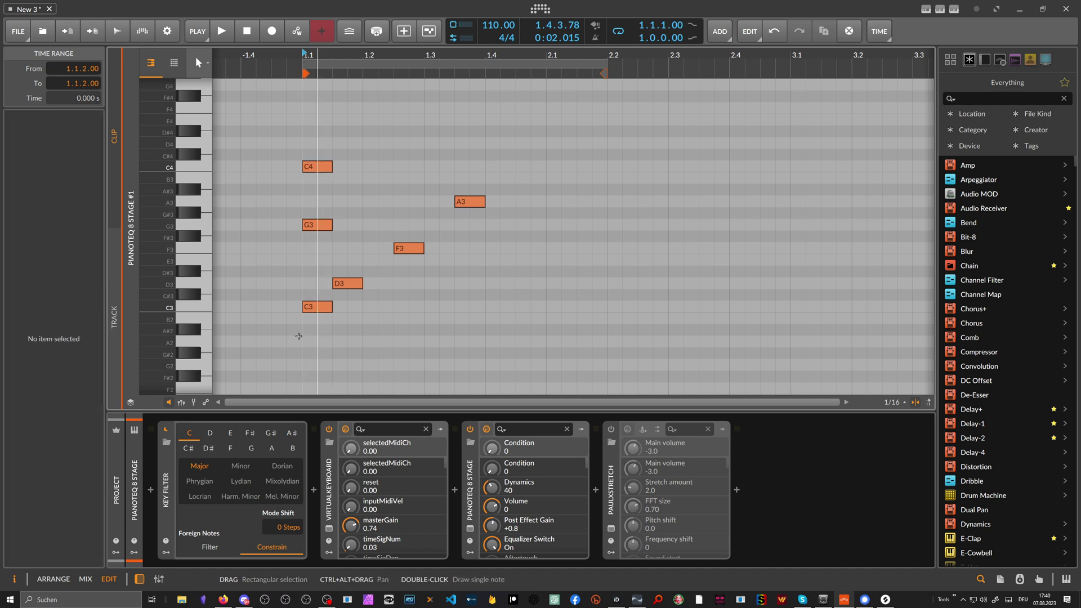
click(312, 309)
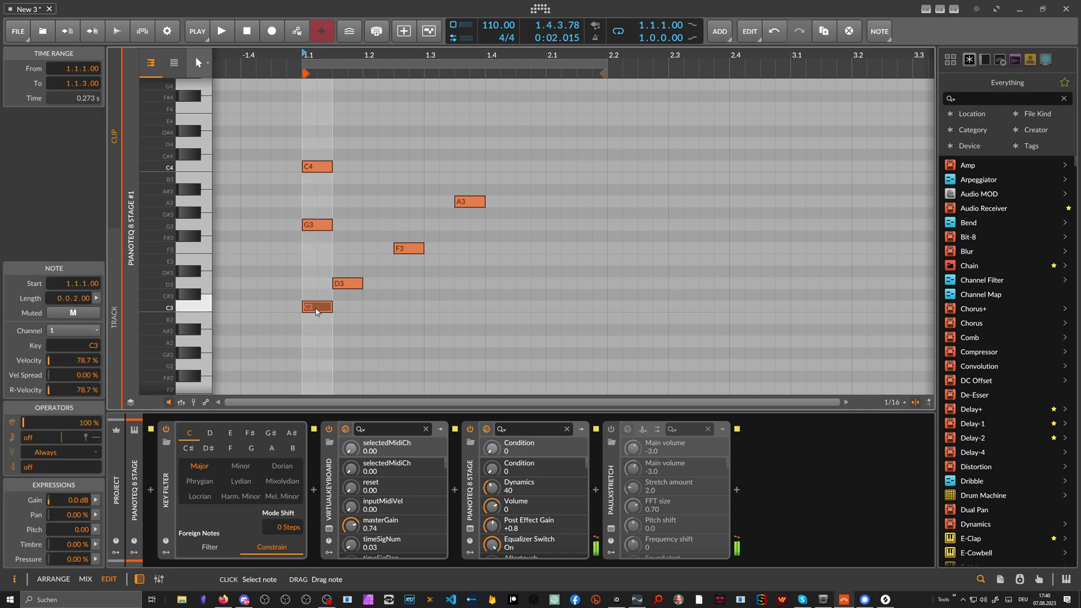
click(321, 174)
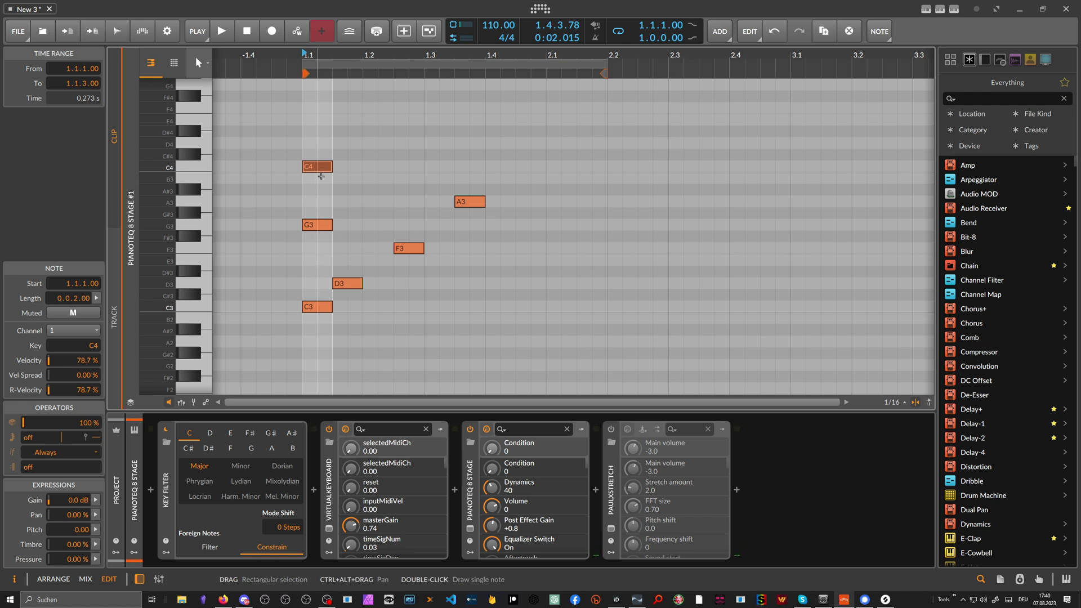
click(316, 307)
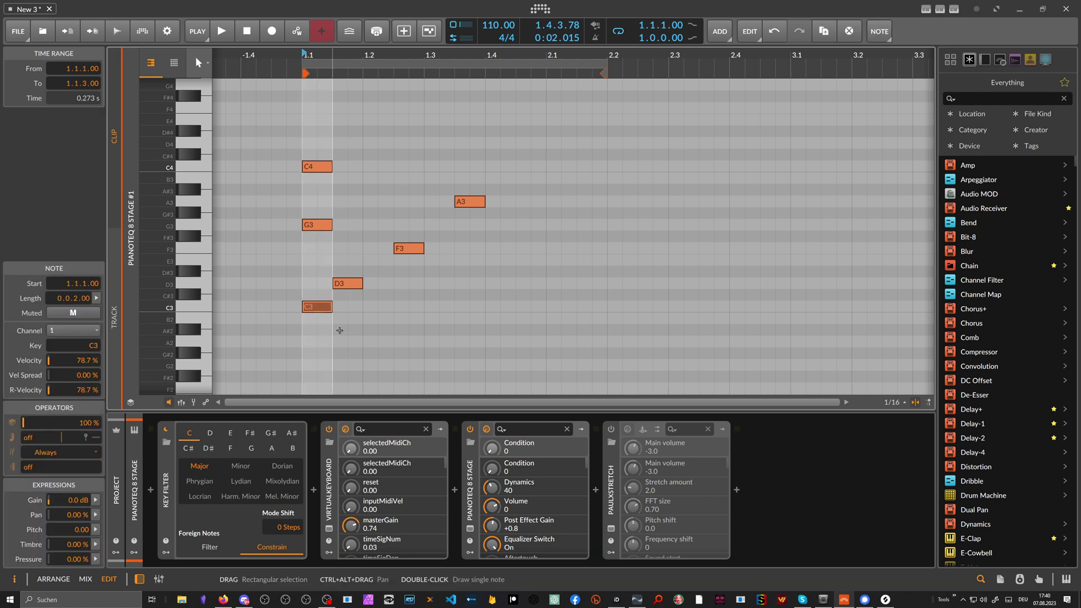
- Add a C5 note at 1.1.1.00, compare it with C4, and delete both the C5 and C4 notes
scroll(327, 239, up, 3)
double_click(307, 118)
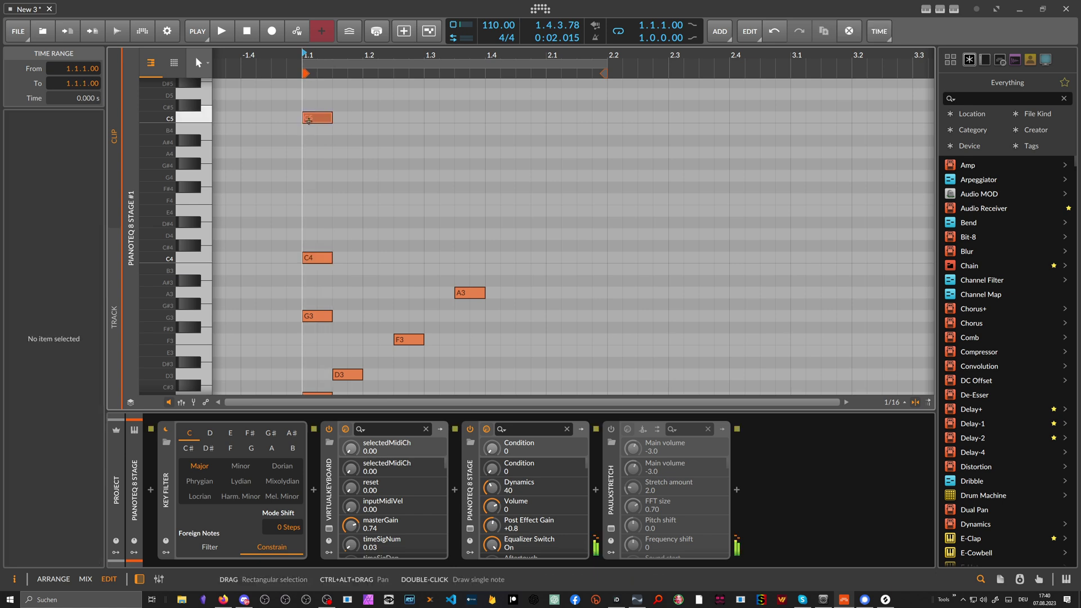
click(320, 257)
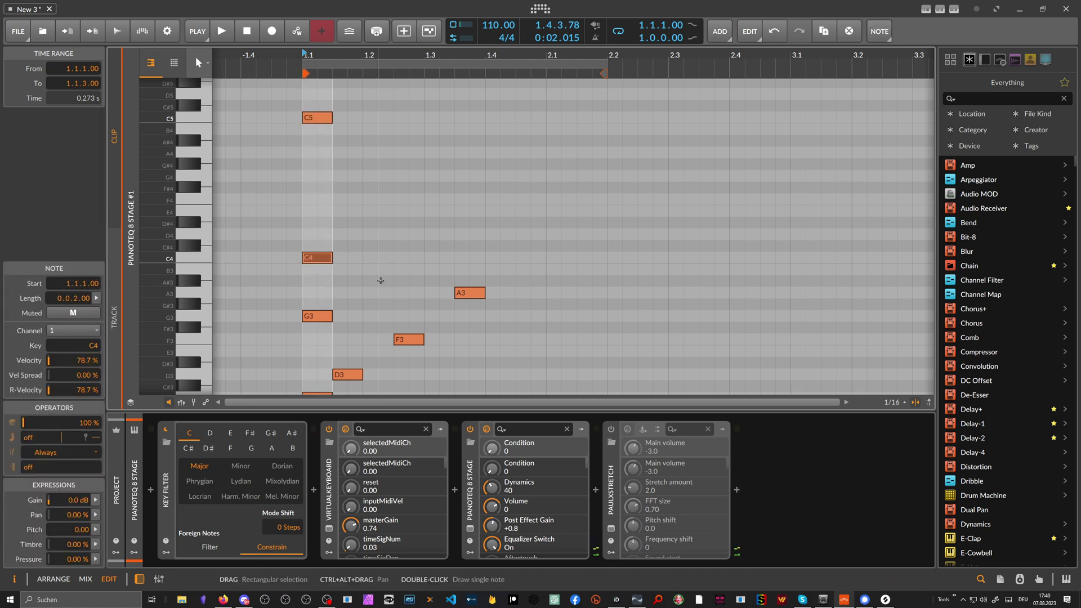
click(313, 152)
double_click(317, 118)
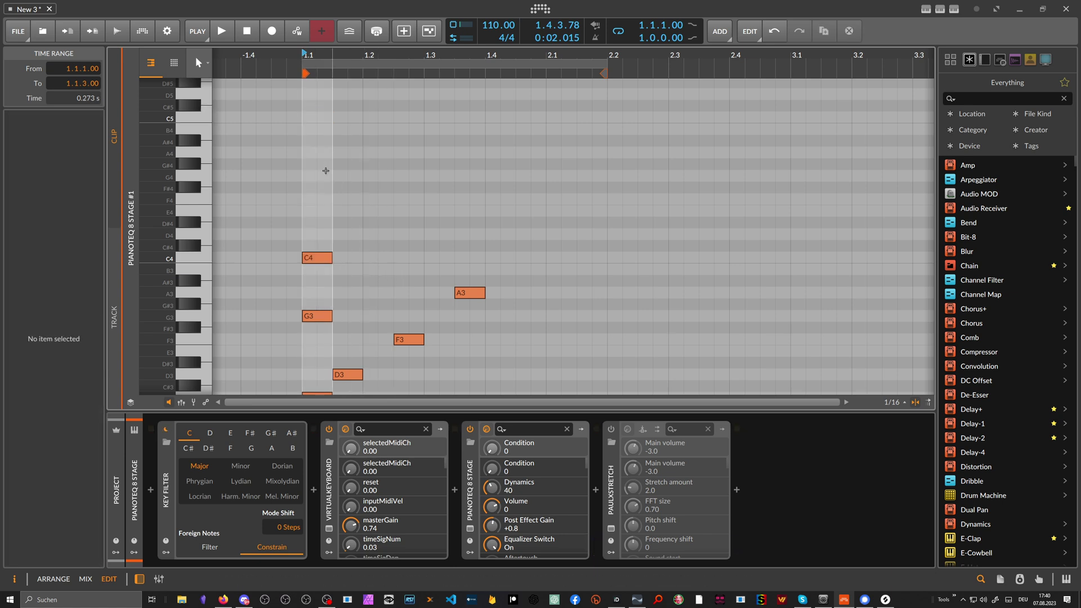
scroll(328, 169, down, 4)
double_click(317, 121)
- Move the G3 note from the first beat to 1.2.1.00 and play the sequence
click(322, 180)
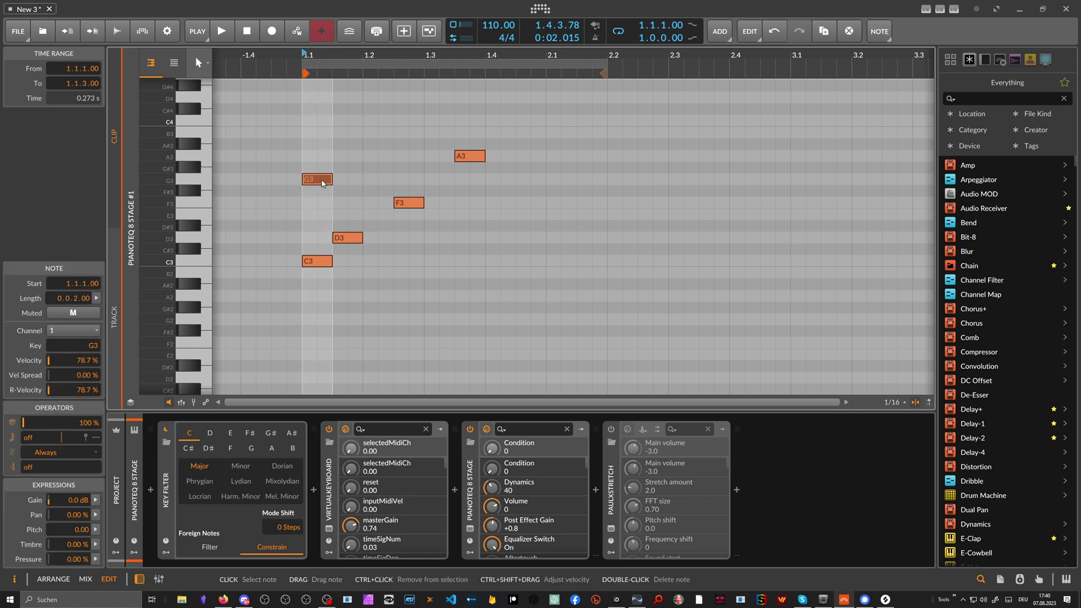
key(Right)
key(Right)
key(Right)
key(Right)
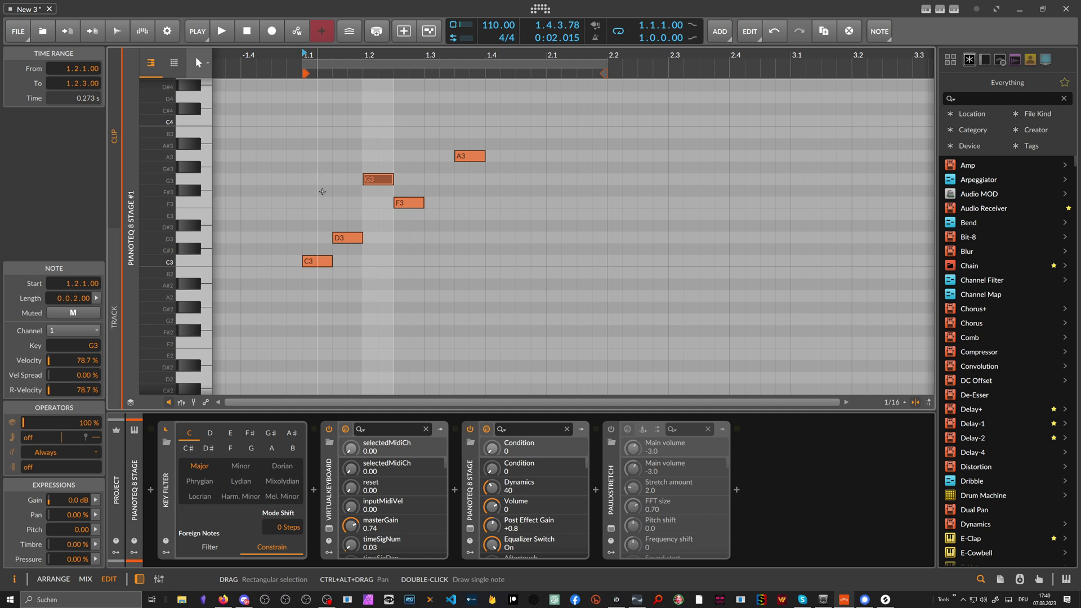
key(space)
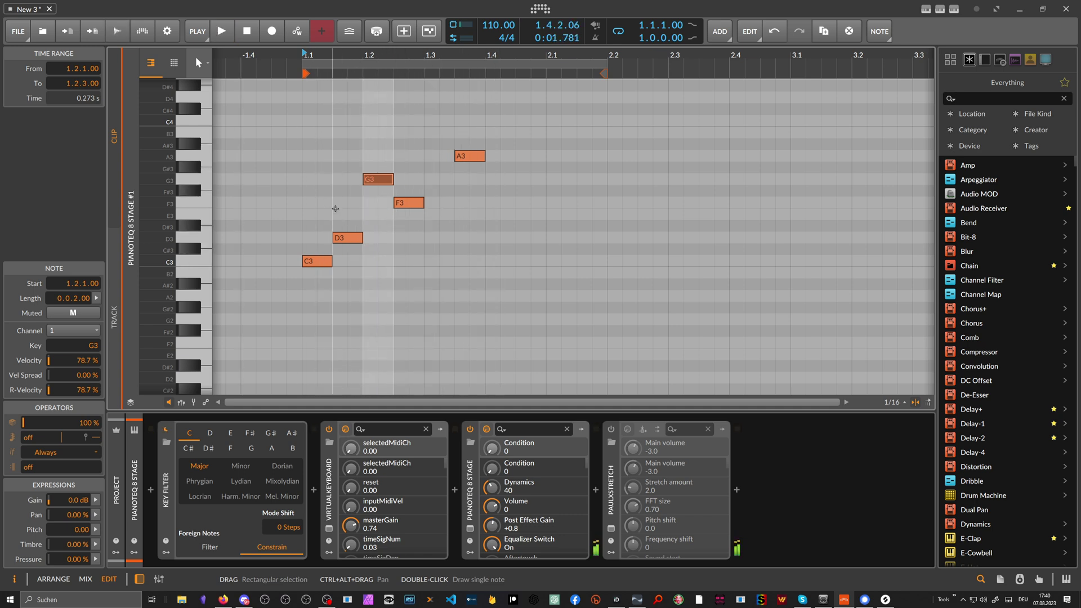
- Shift the F3 note to start at 1.2.4.00 and play the sequence
drag(407, 202, 423, 204)
key(space)
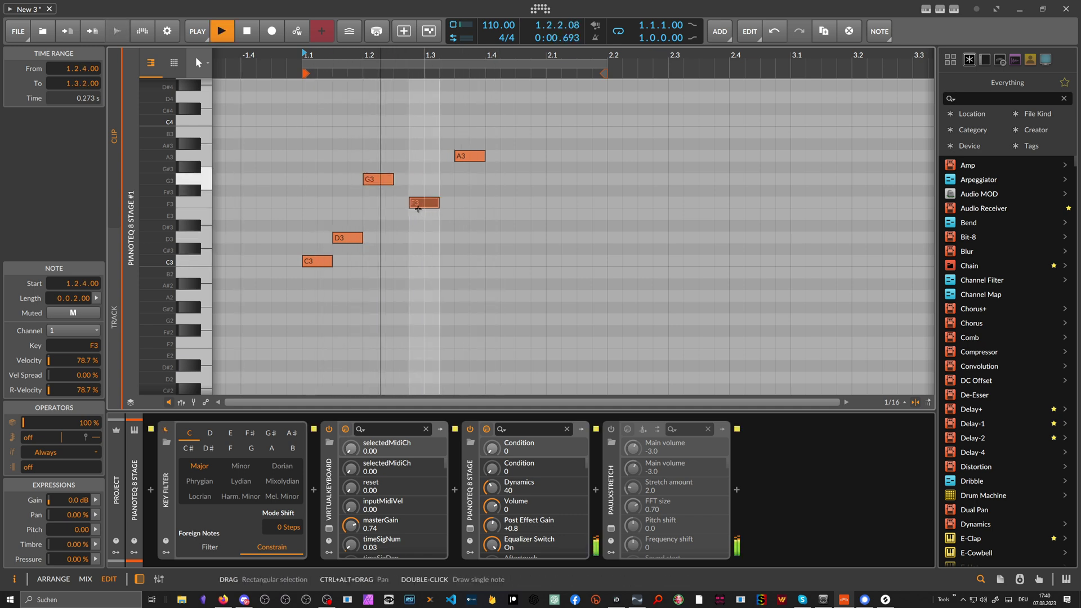
key(space)
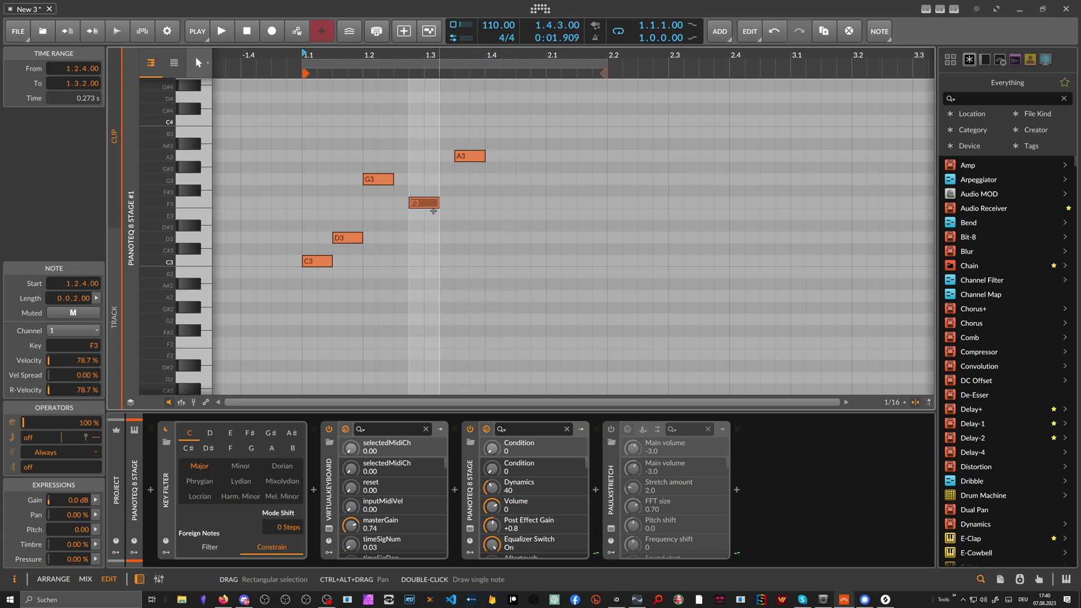
- Audition the C3, G3 and A3 notes individually and play the whole sequence
click(327, 262)
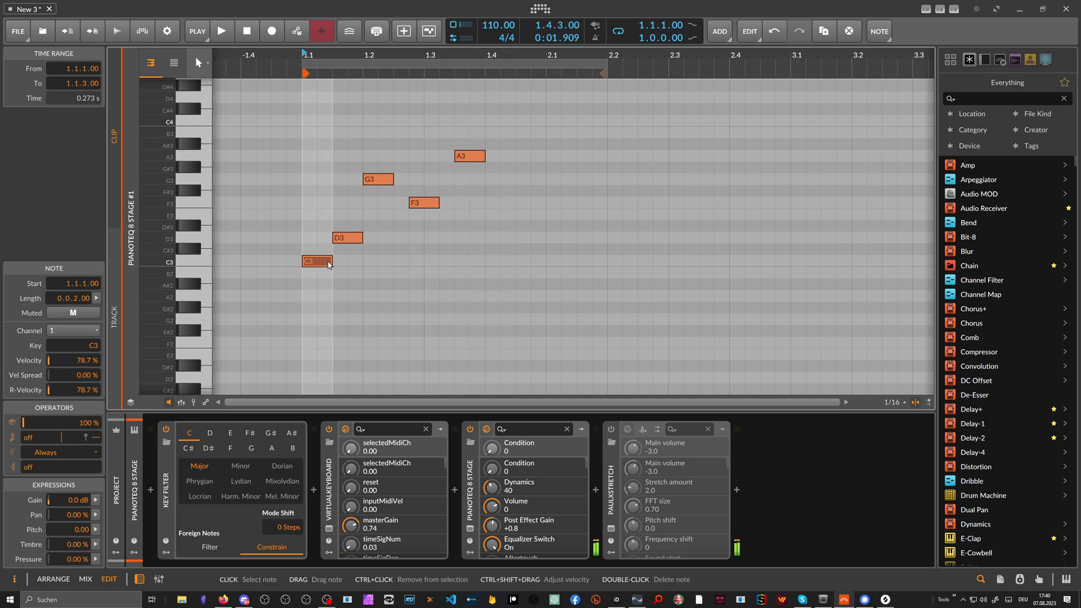
click(379, 182)
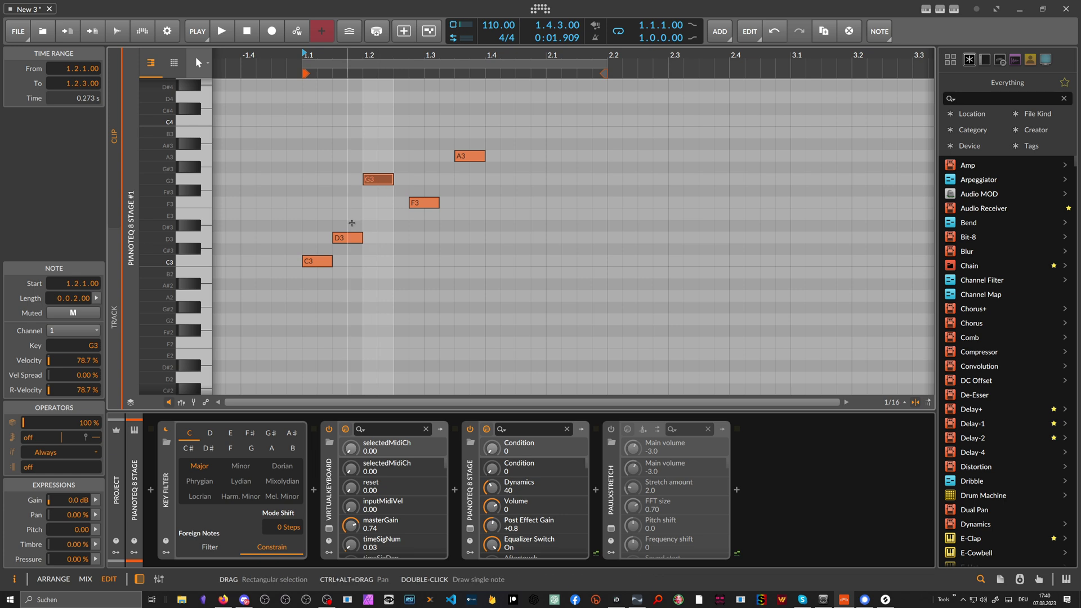
drag(350, 251, 424, 205)
click(472, 158)
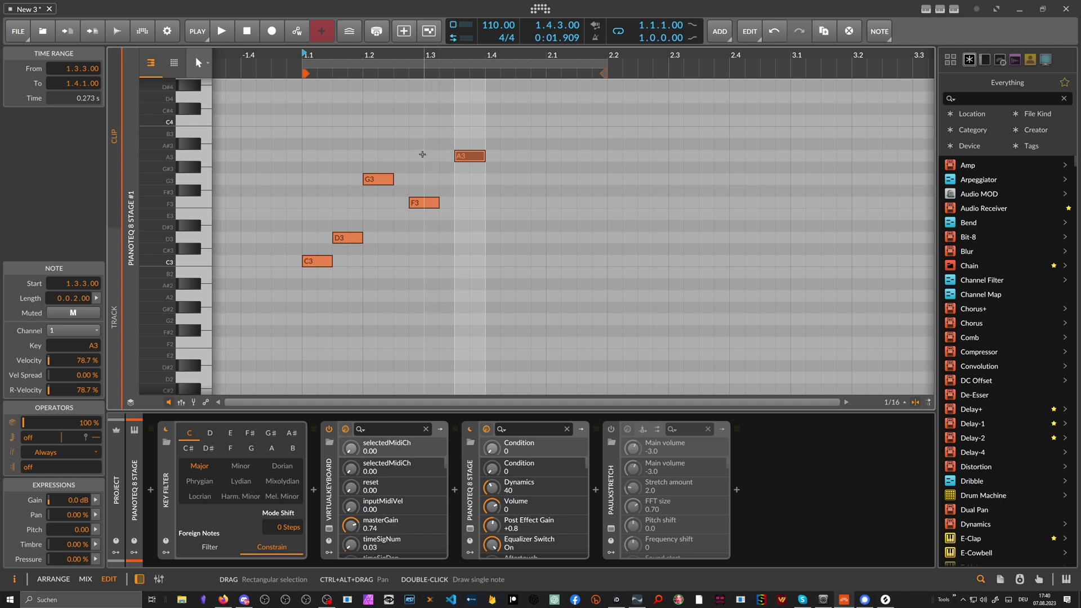
key(space)
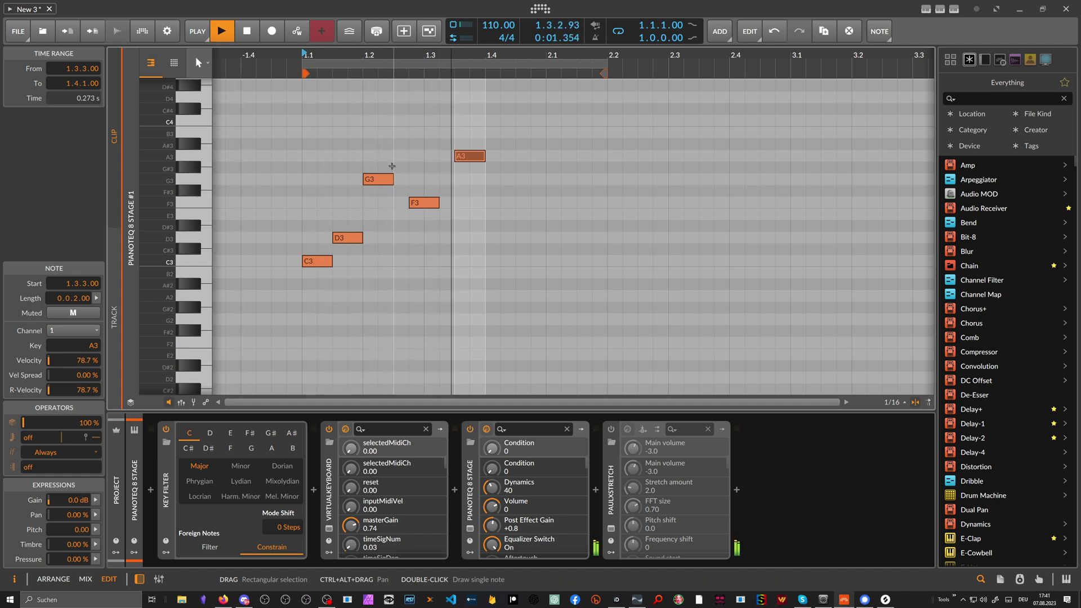
key(space)
- Set the Key Filter to A Minor and play the sequence
click(271, 448)
key(space)
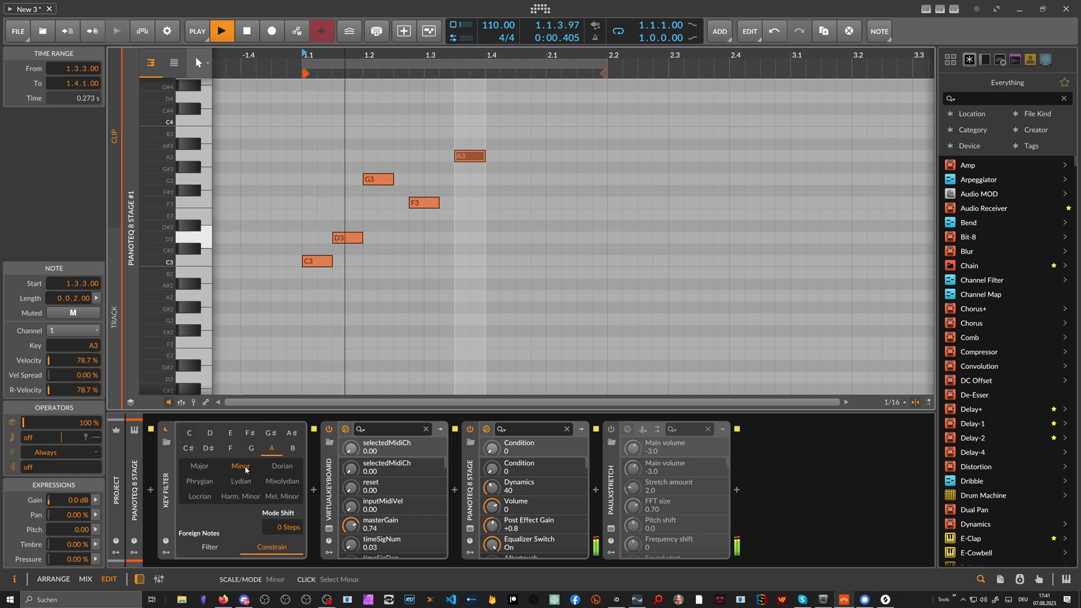
key(space)
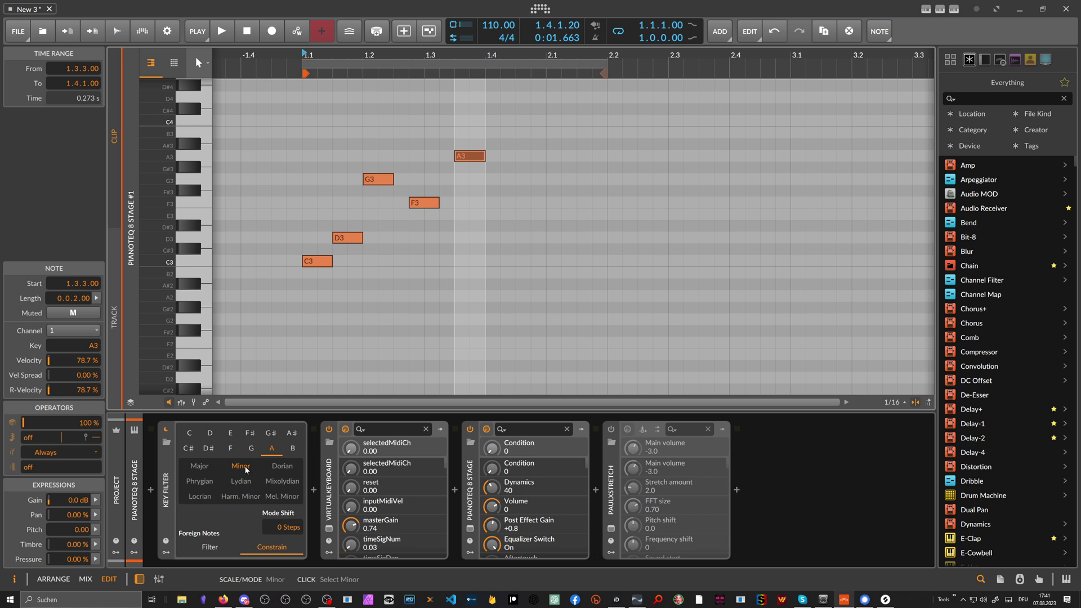
- Audition the first C3 and the G3, and add a closing C3 note at 1.4.3.00
click(338, 251)
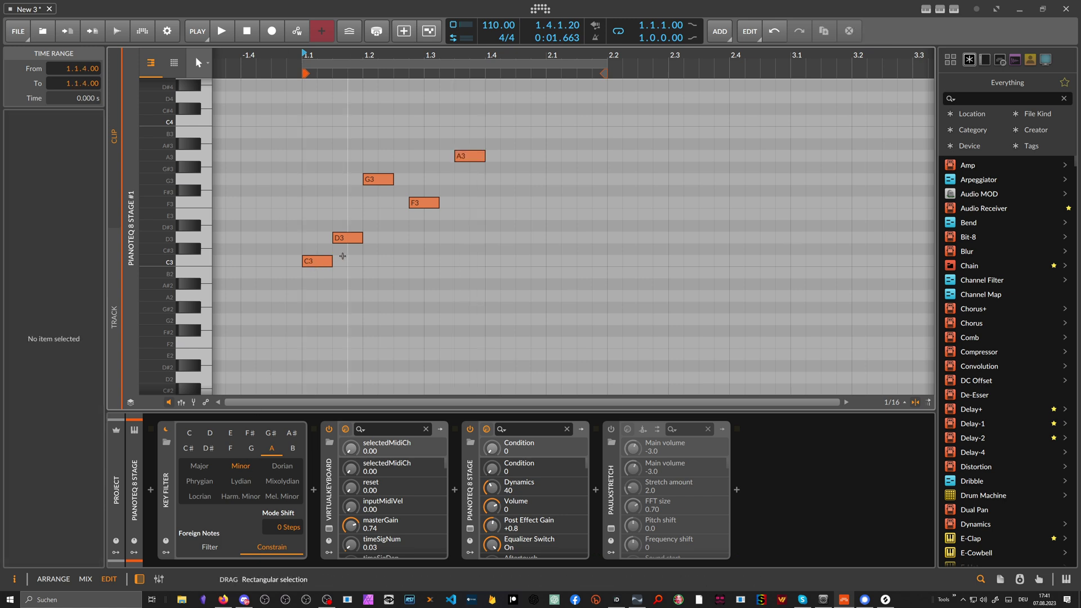
click(323, 265)
click(375, 180)
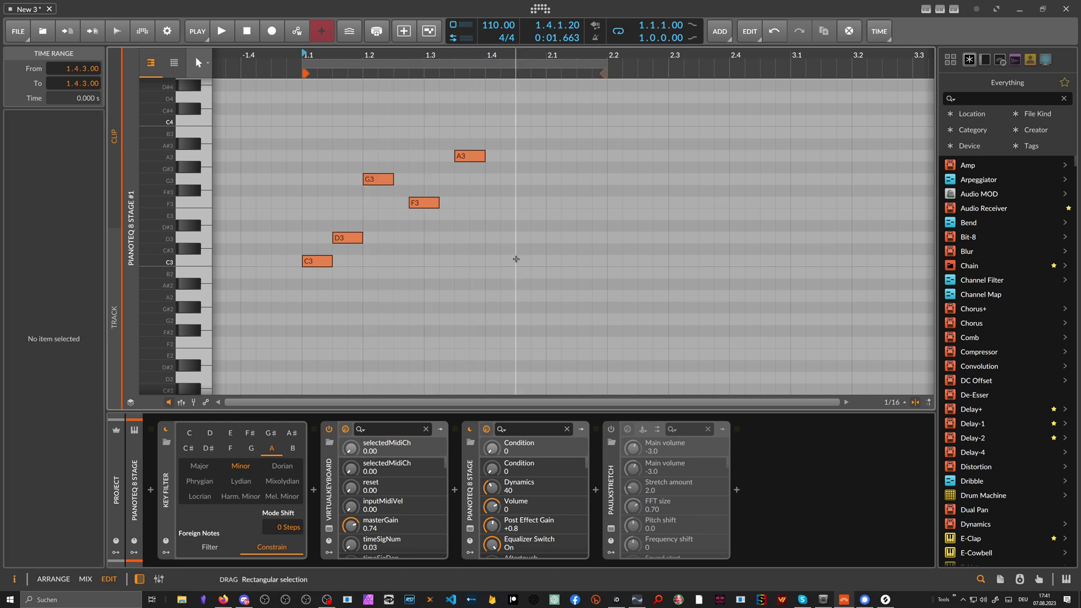
double_click(517, 258)
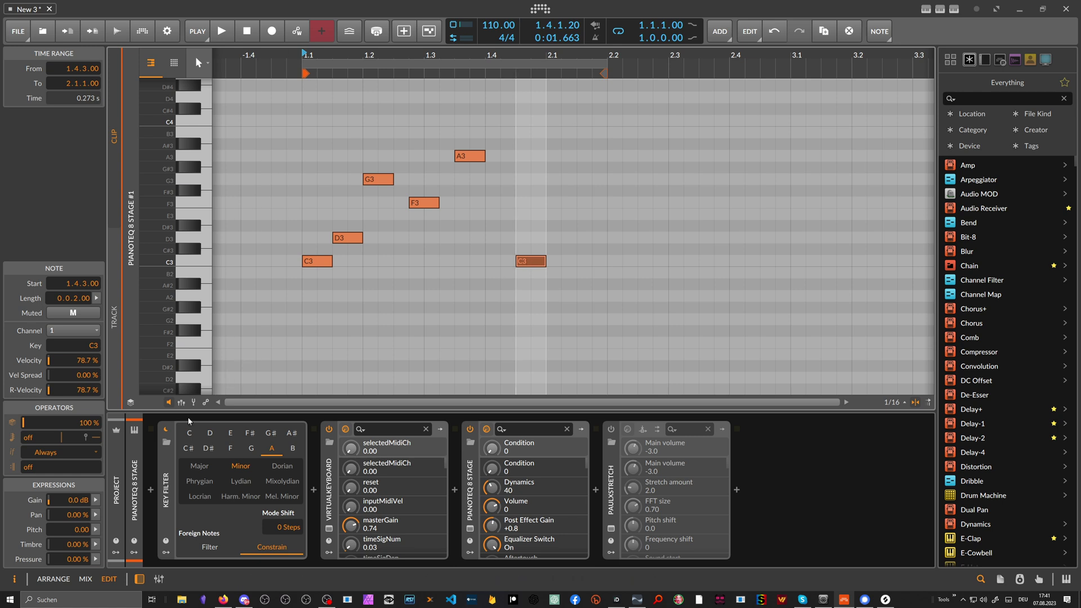
- Set the Key Filter to C Major and play the sequence with its closing C3
click(200, 466)
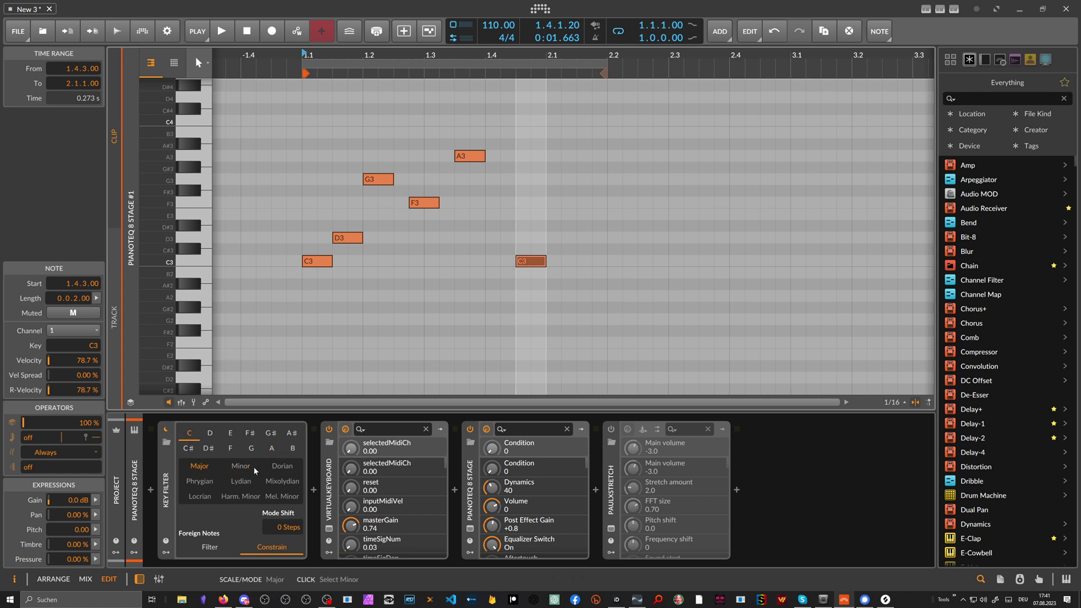
key(space)
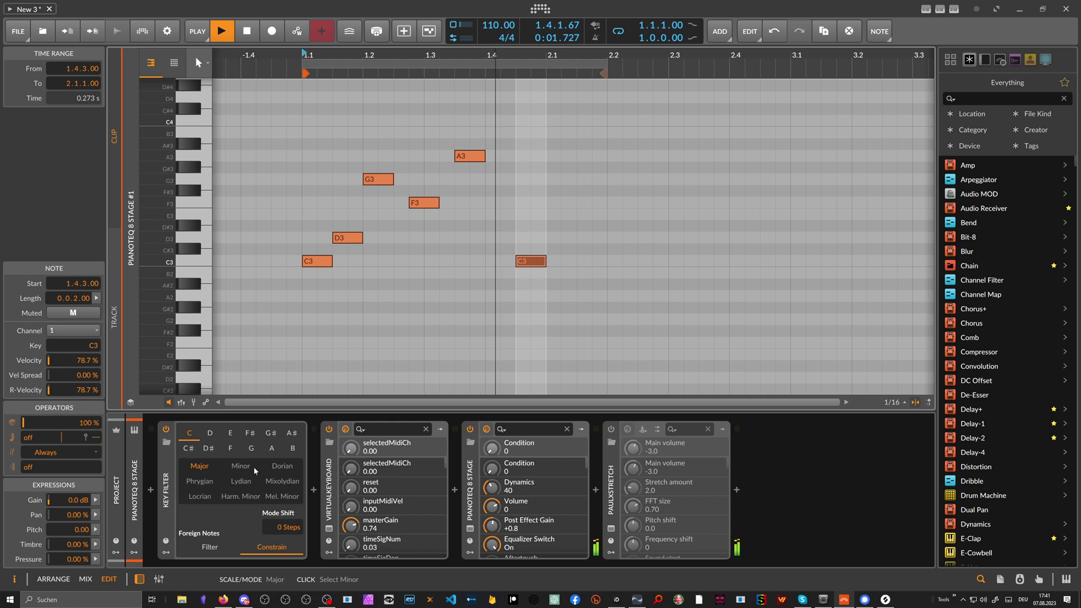
key(space)
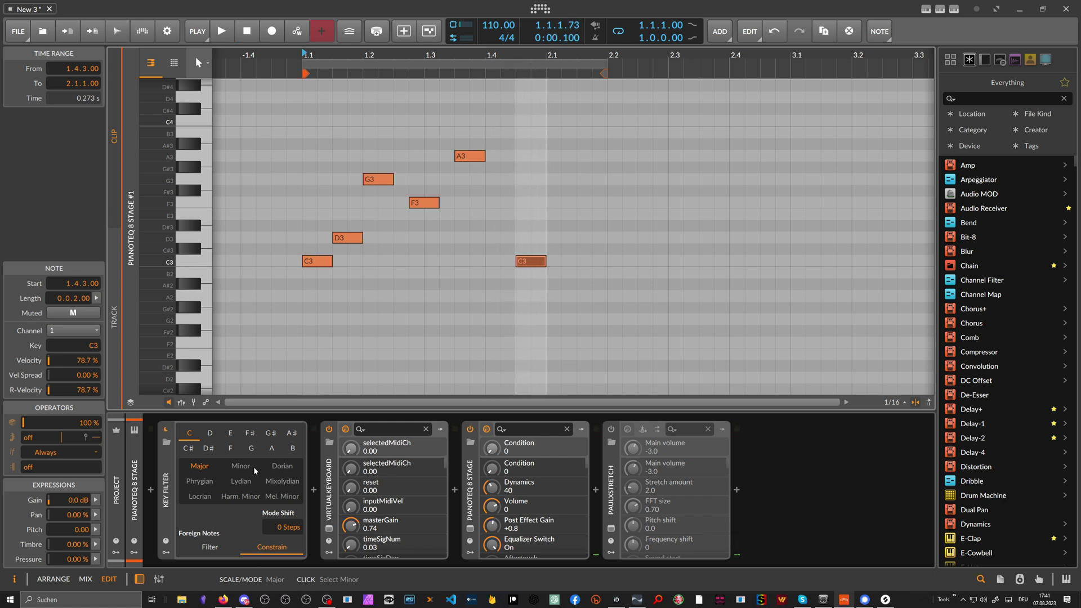
- Switch the Key Filter to A Minor, change it to D Dorian, and play the sequence
click(253, 466)
click(269, 450)
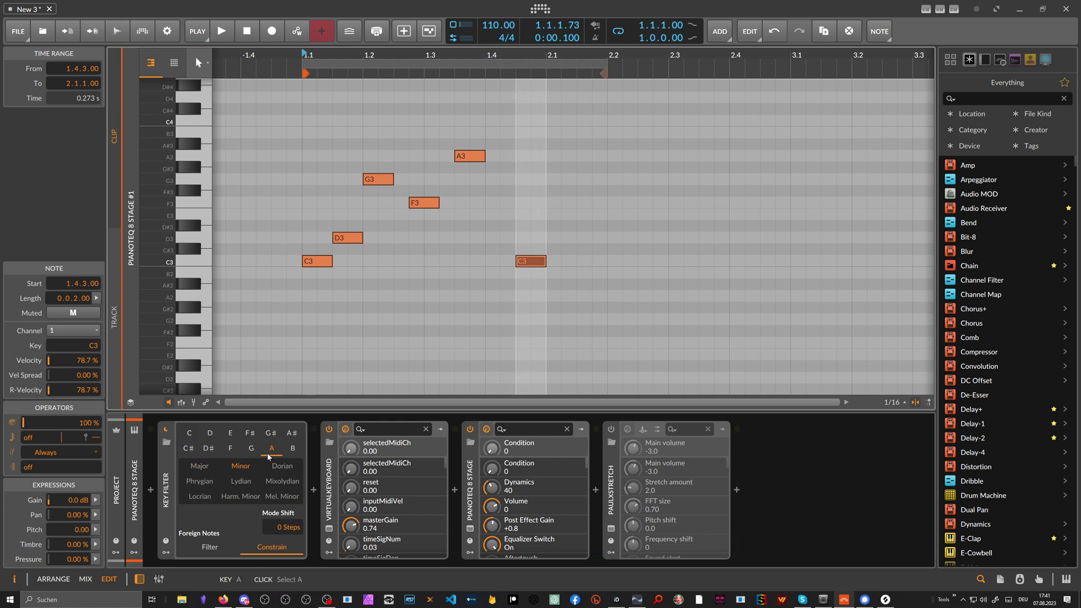
click(210, 432)
click(282, 466)
key(space)
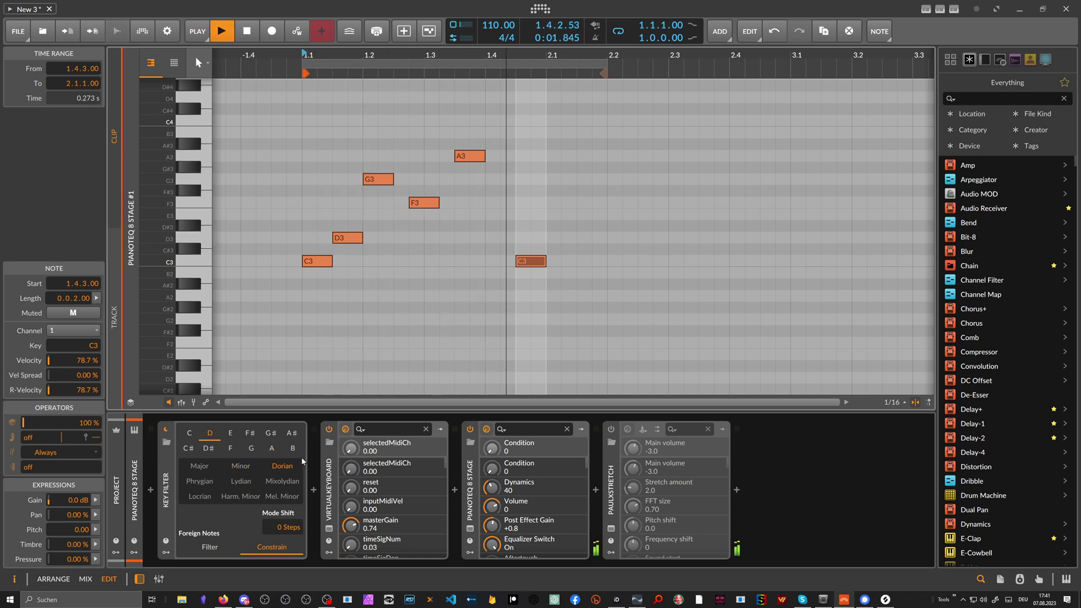
key(space)
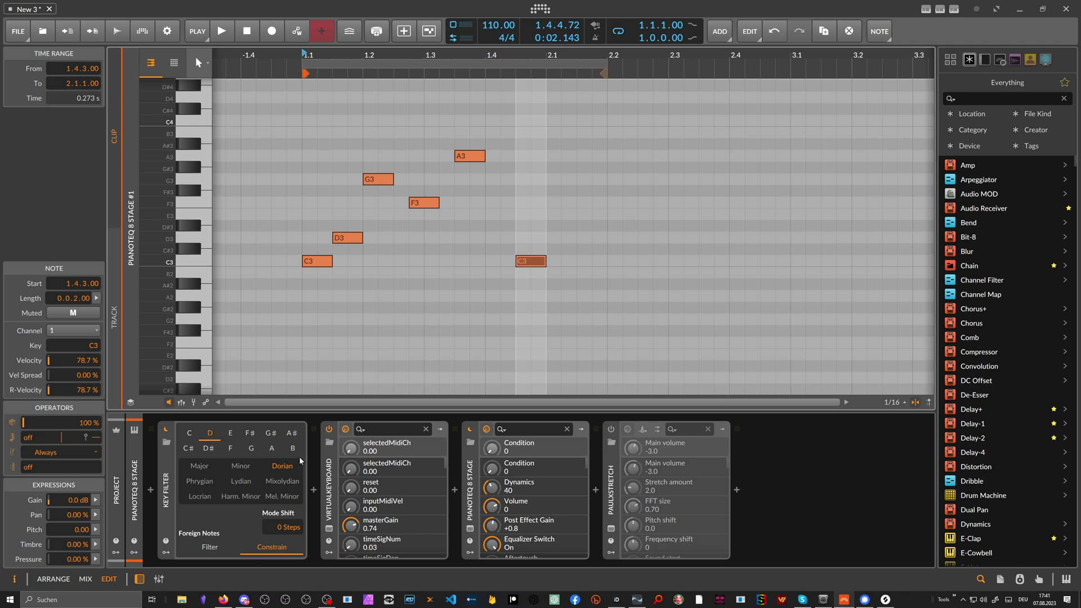
- Return the Key Filter to C Major and add a C#3 note above the first C3 at 1.1.1.00
click(190, 433)
click(209, 460)
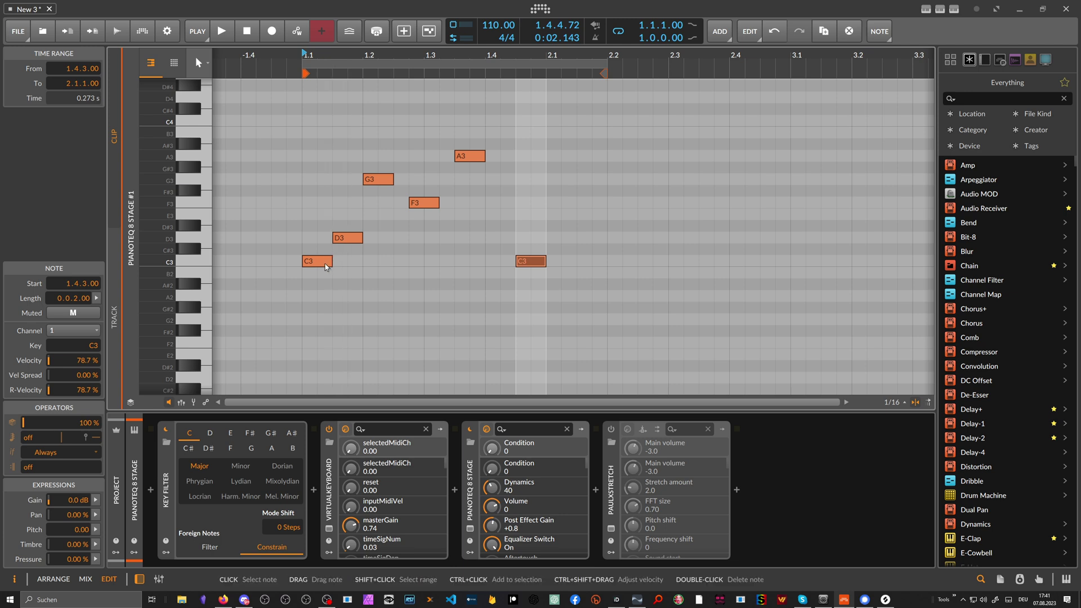
double_click(312, 248)
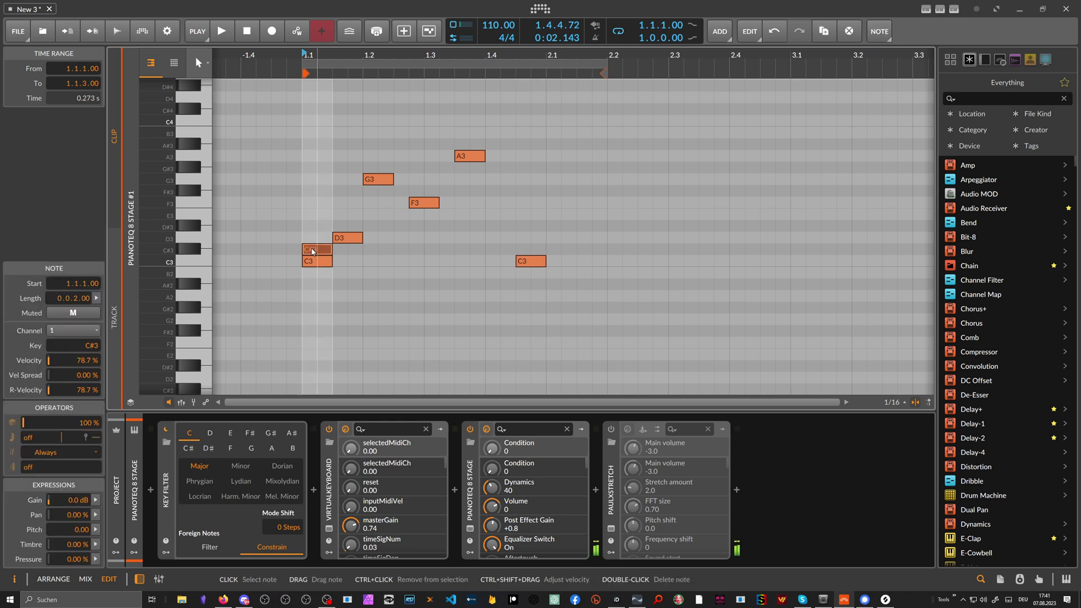
- Raise the C#3 note above the first C3 to E3 and shift it to 1.2.1.00
key(Up)
key(Up)
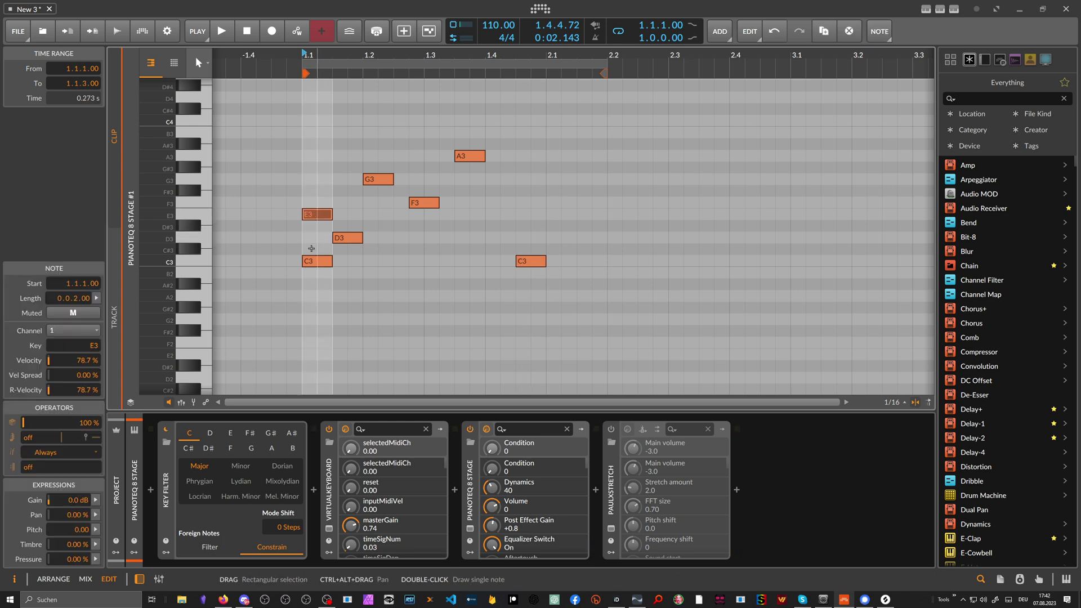
key(Right)
key(Right)
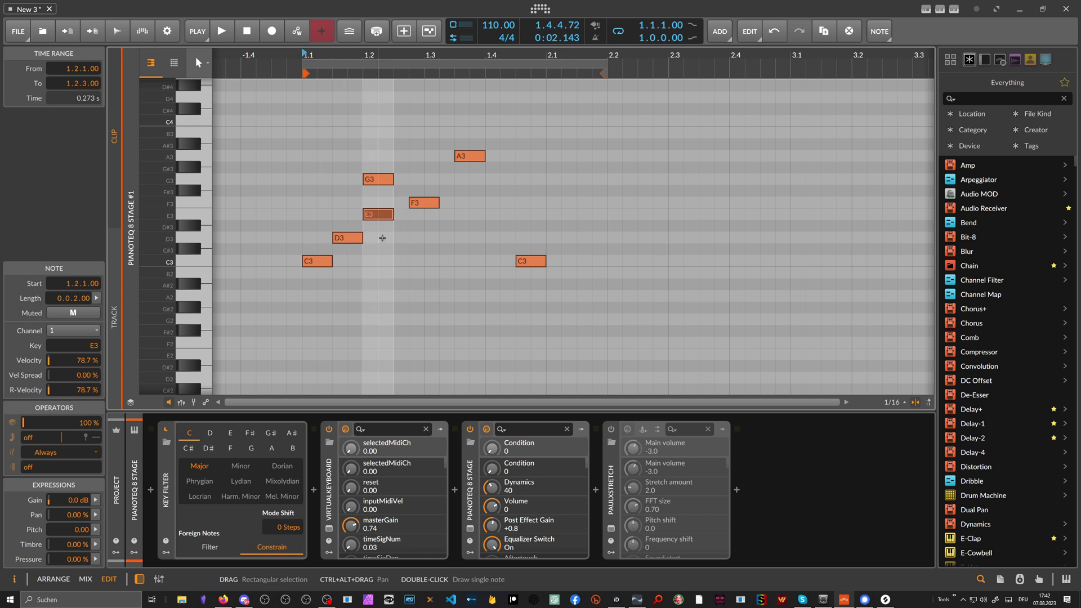
- Replace the G3 and F3 notes with a single G3 at 1.3.1.00, and shift the D3 note to 1.2.3.00
drag(424, 203, 449, 180)
click(358, 237)
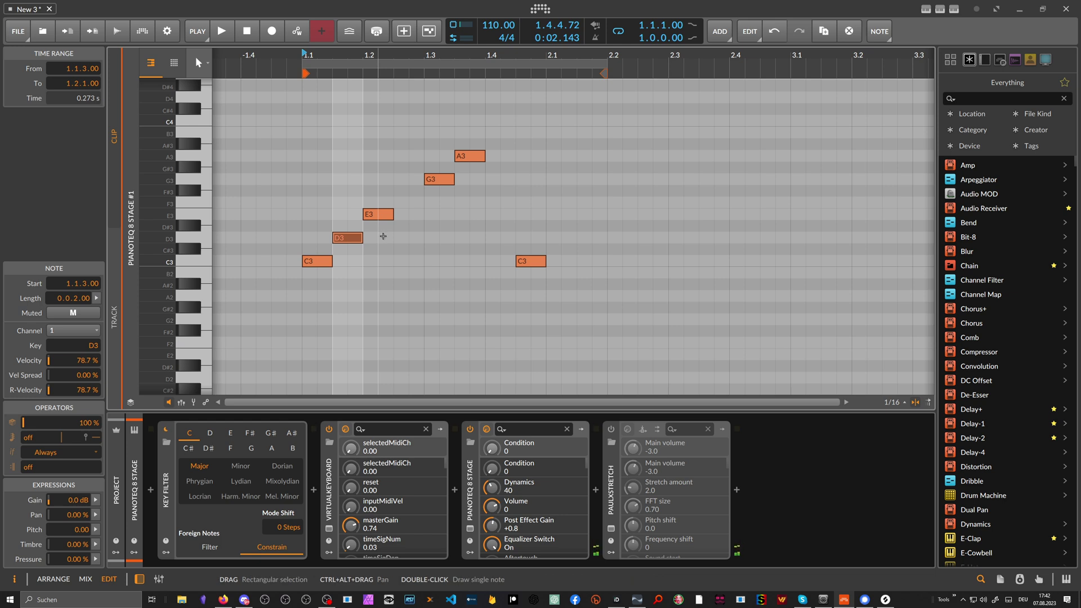
key(Right)
key(Right)
- Shift the A3 note to 1.4.1.00 and play the start of the melody
click(453, 177)
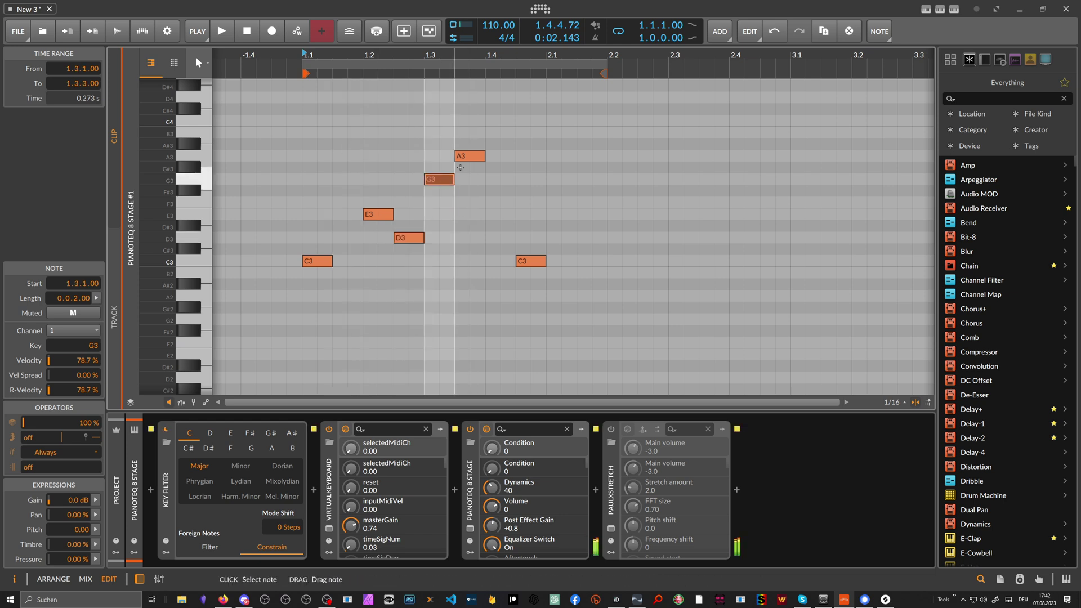
key(alt+Right)
key(Right)
key(space)
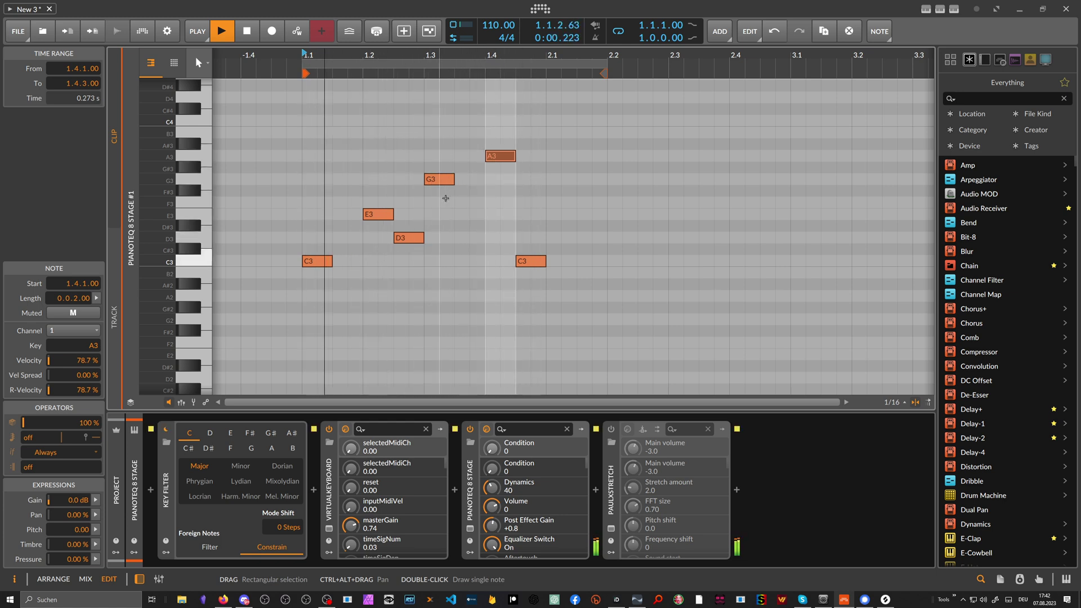
key(space)
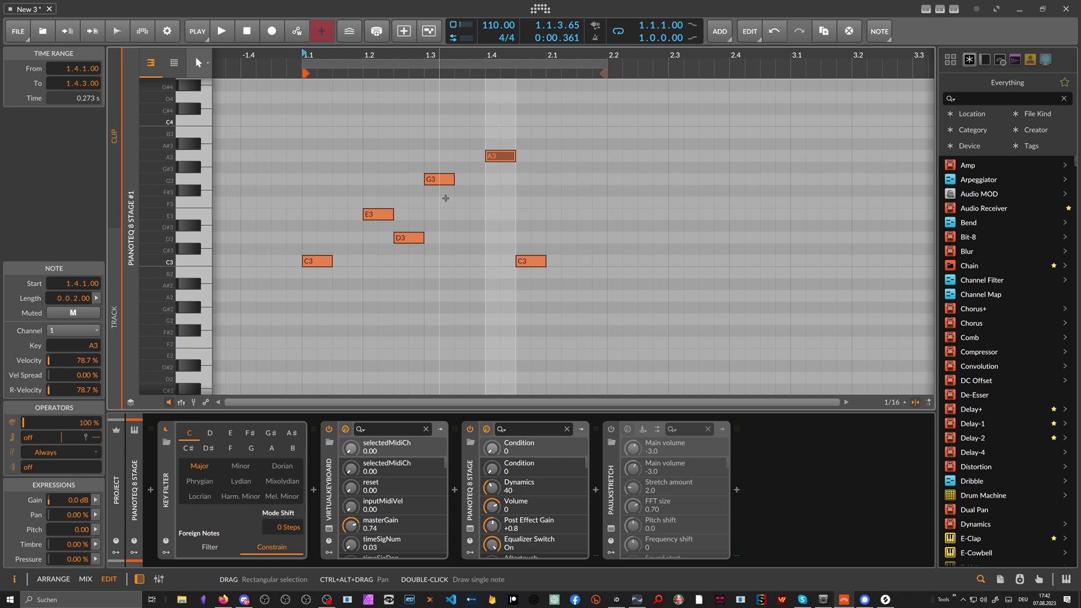
- Audition the melody's first C3, E3 and G3 notes, followed by the D3 and A3 notes
click(317, 262)
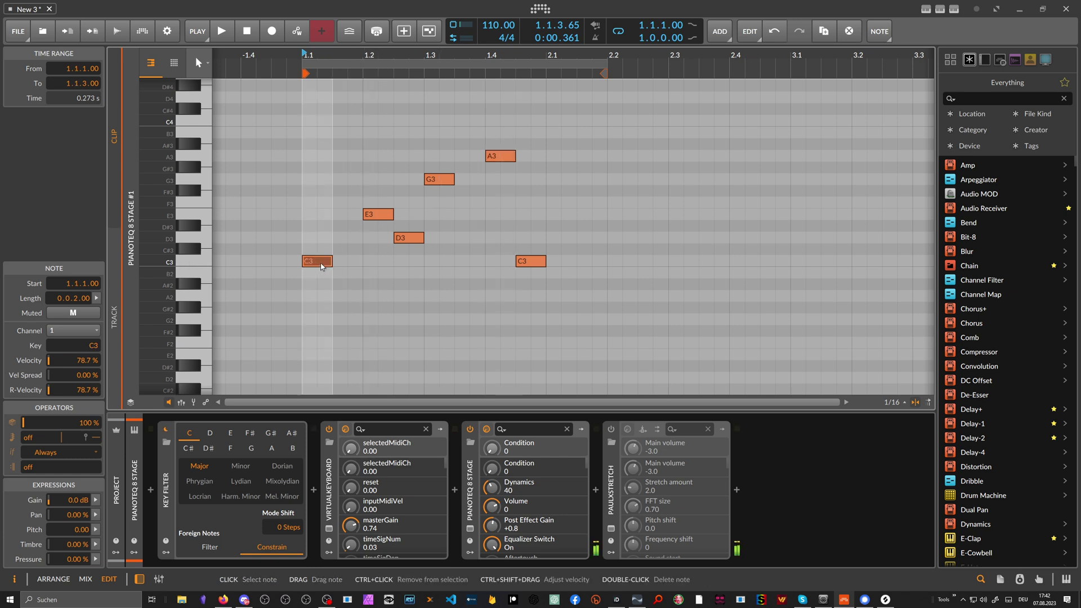
click(384, 220)
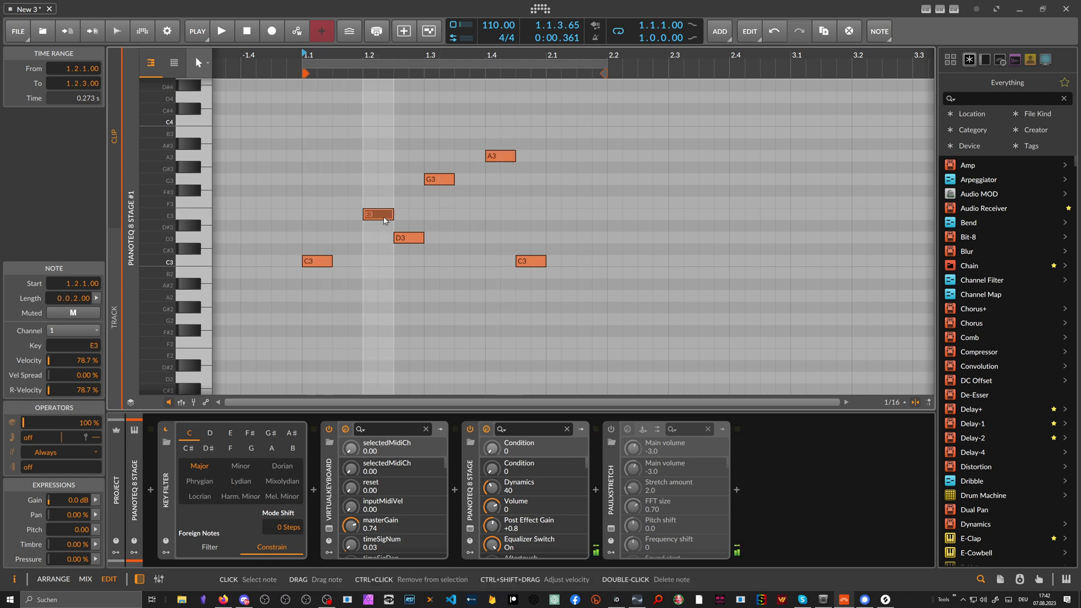
click(440, 183)
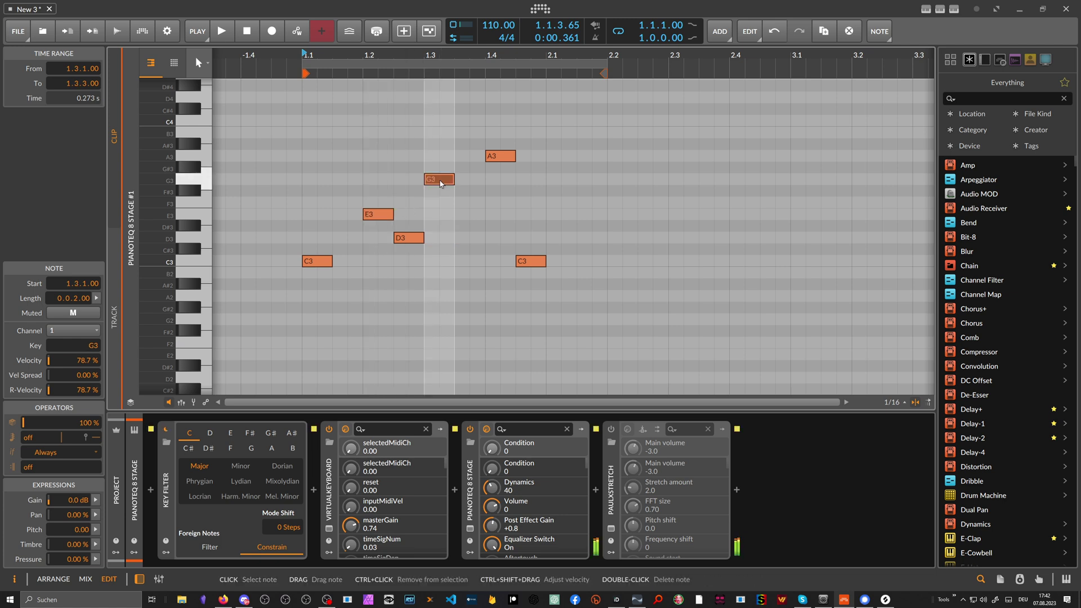
drag(401, 269, 418, 237)
drag(506, 189, 510, 157)
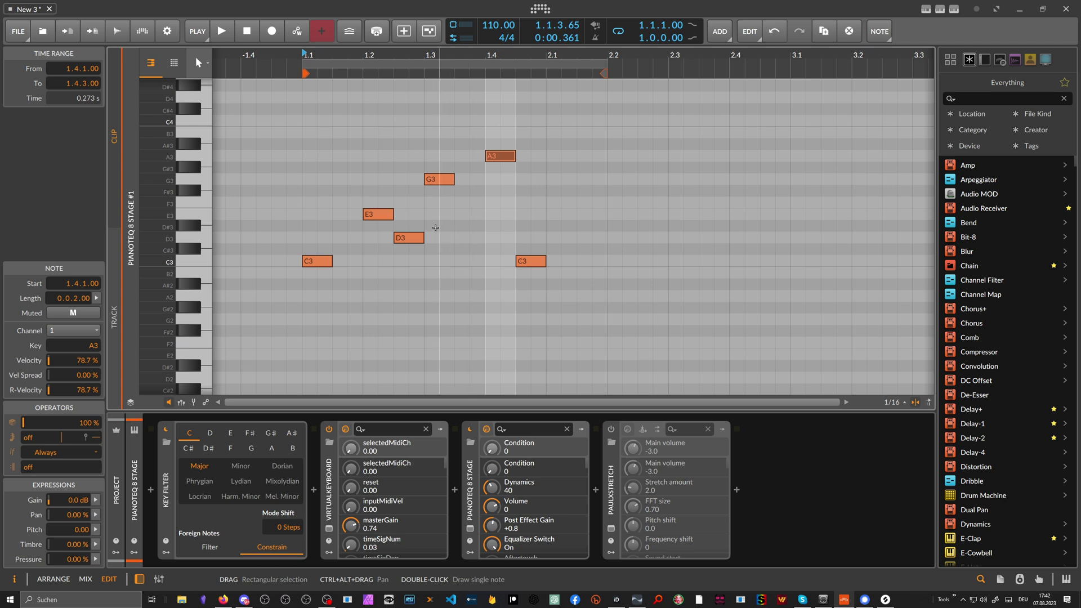
- Delete every note after the first C3 and add a C#3 note at 1.1.3.00
drag(366, 126, 527, 295)
key(Delete)
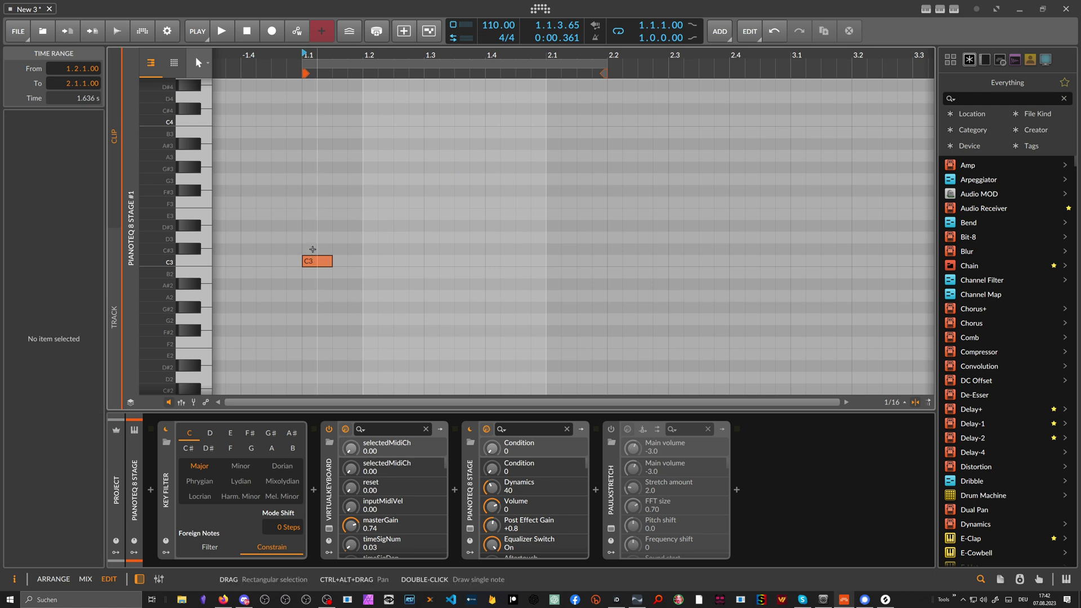
double_click(356, 250)
drag(356, 252, 347, 253)
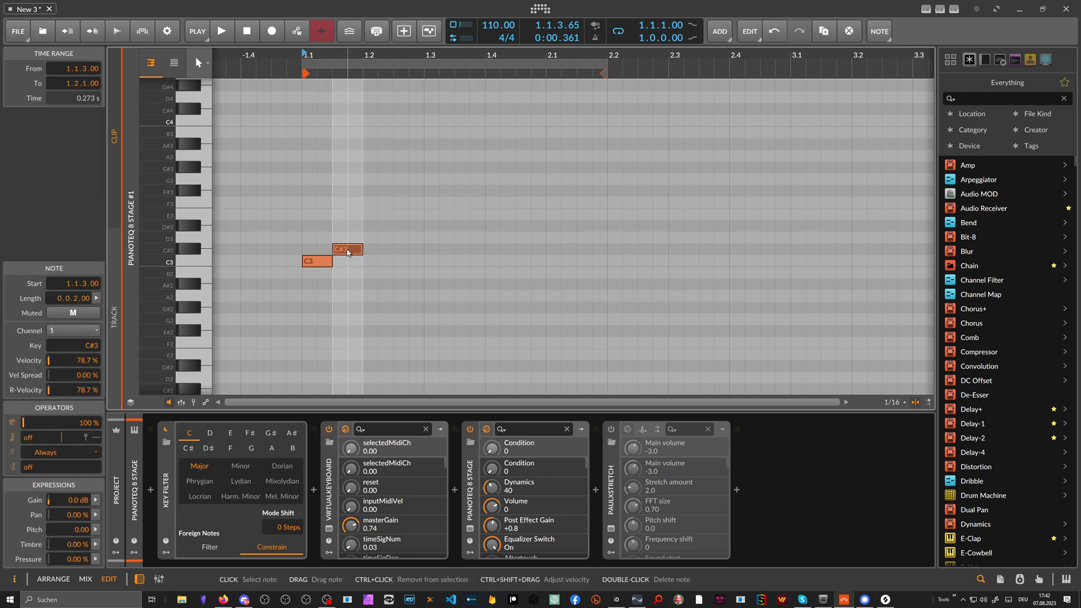
- Raise the C#3 note to G3 and shift it to 1.1.1.00 above the C3
key(Up)
key(Up)
key(Up)
key(Up)
key(Up)
key(Up)
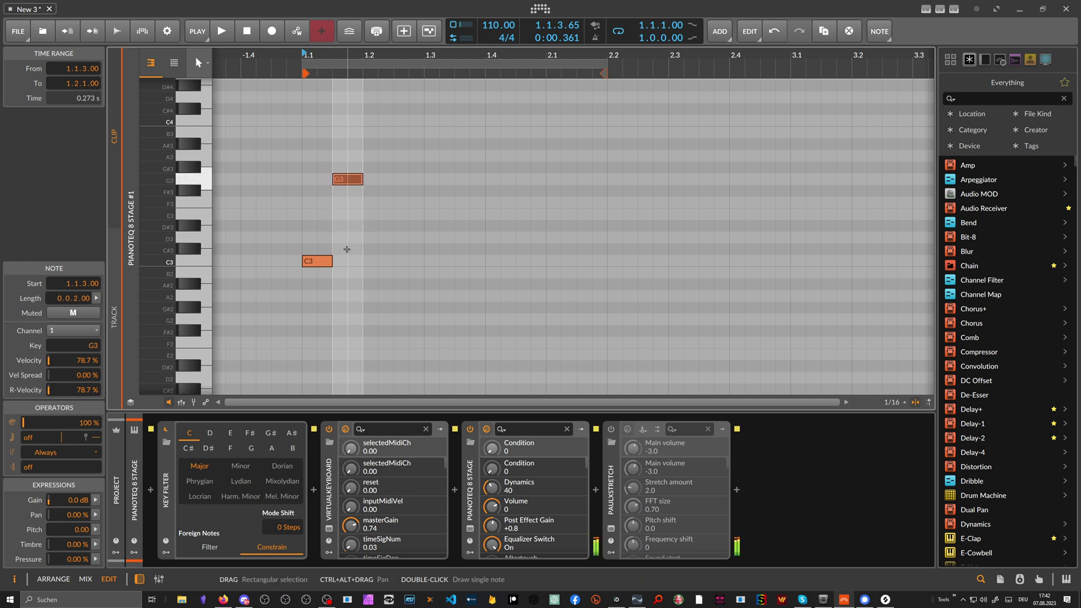
key(Left)
key(Left)
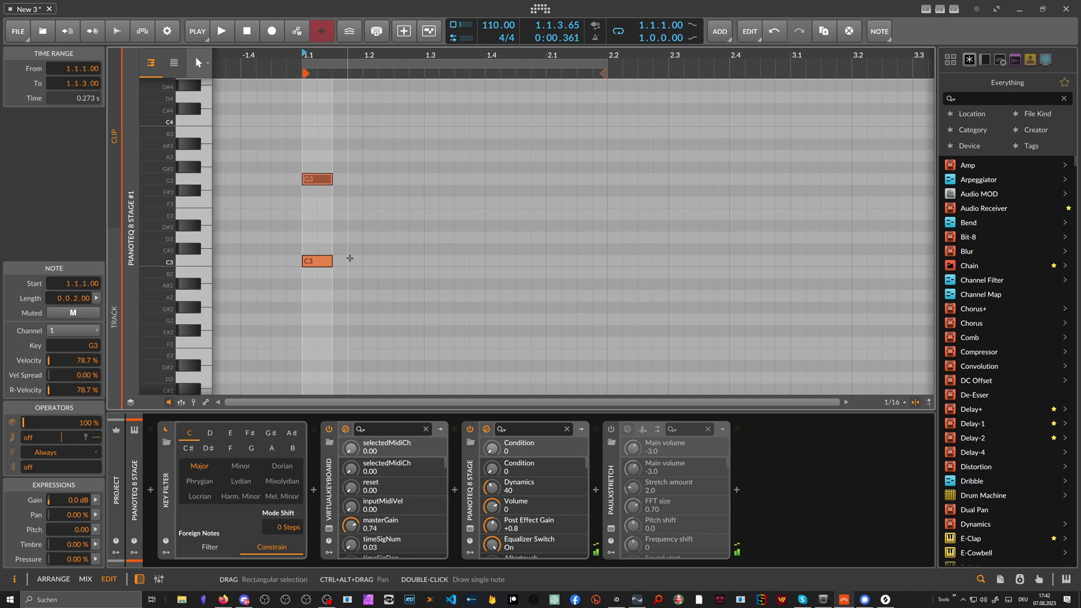
- Add a D#3 note at 1.1.1.00 between C3 and G3 and play the C minor chord
double_click(345, 251)
key(Up)
key(Up)
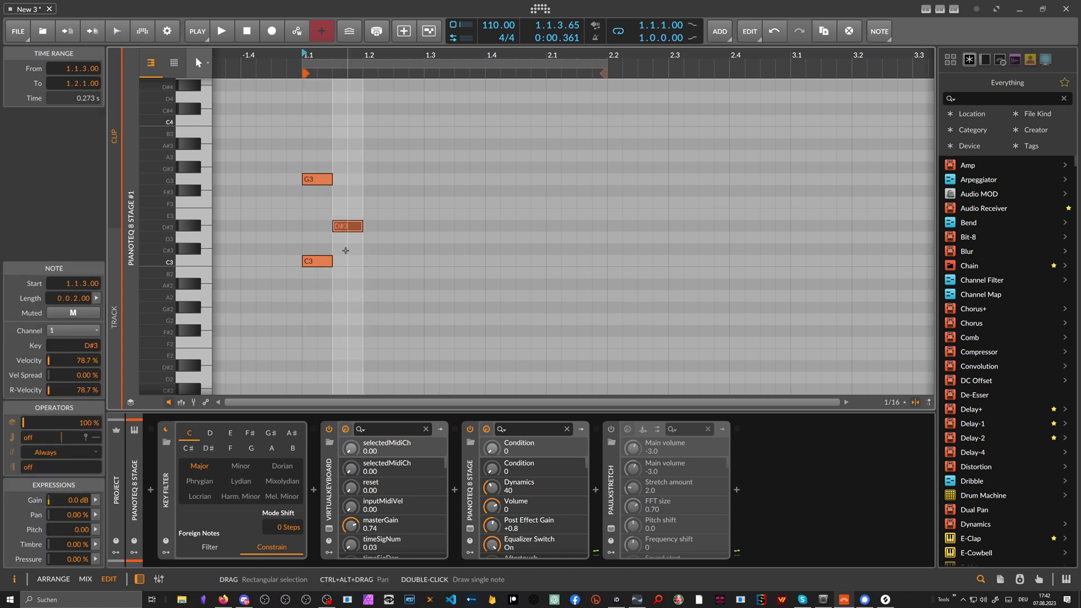
key(Left)
key(Left)
key(space)
key(space)
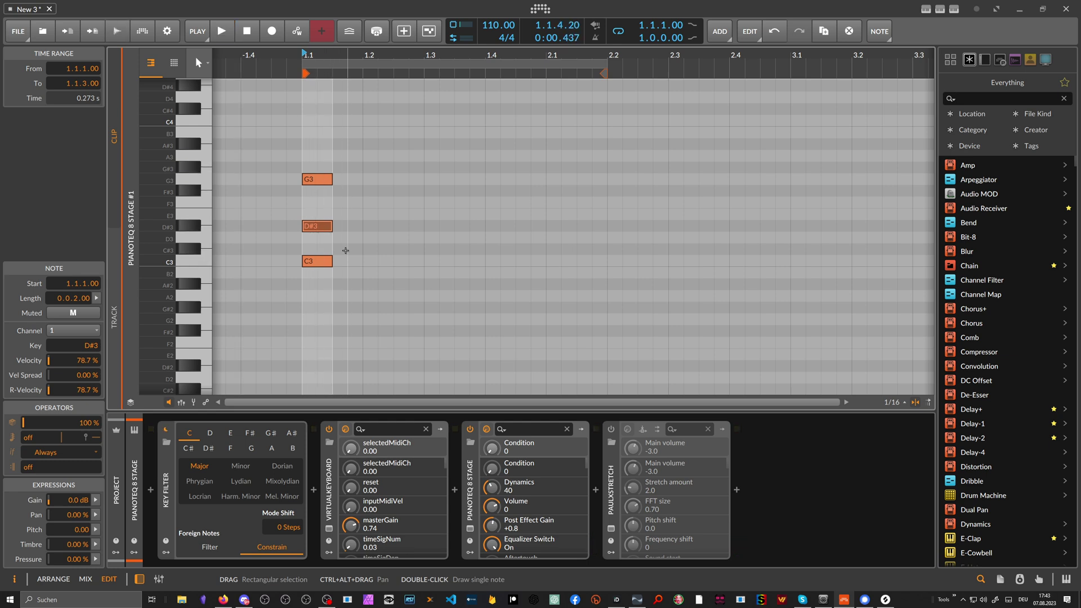
- Replay the minor chord, raise its D#3 note to E3, and play the C major chord
key(space)
key(space)
key(Up)
key(space)
key(space)
- Add an F3 note at 1.1.1.00 to the chord and lower its G3 note an octave to G2
drag(333, 243, 324, 187)
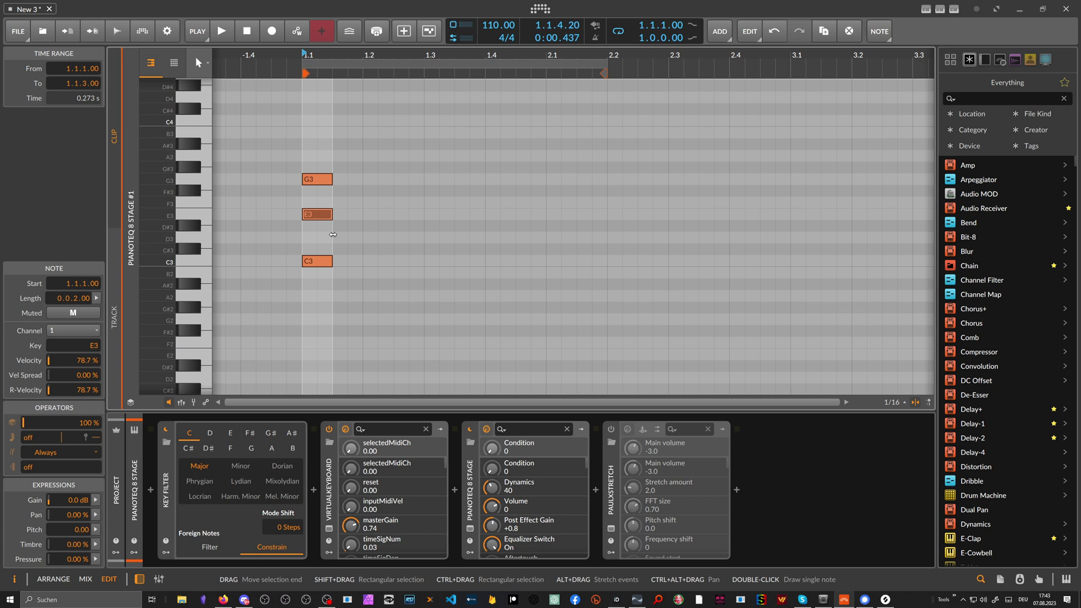
double_click(312, 204)
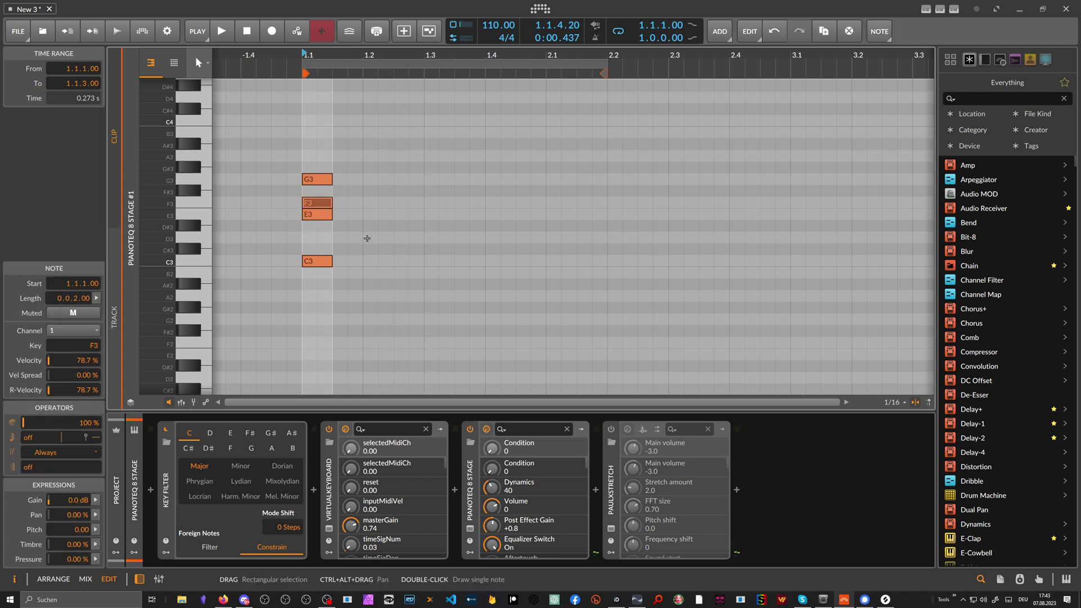
drag(323, 179, 324, 319)
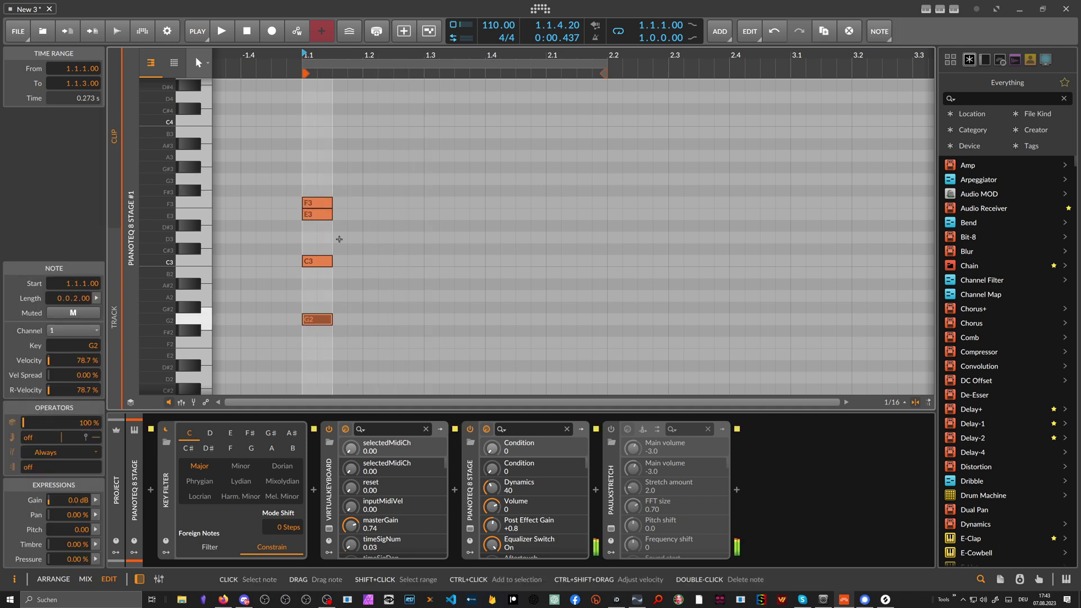
click(307, 304)
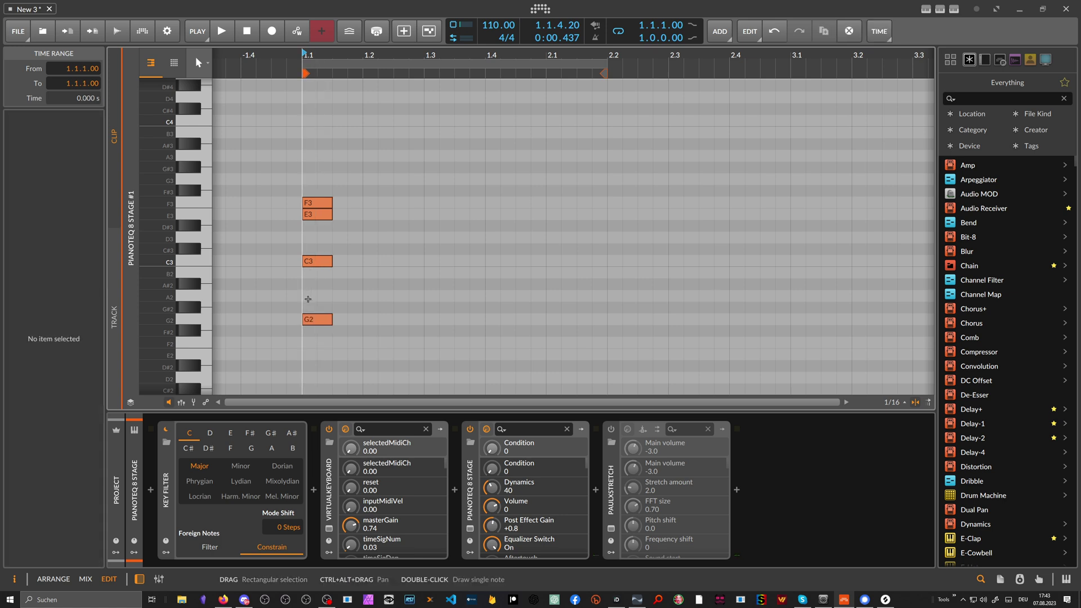
- Undo the octave move of the G3 note and delete all chord notes above C3
key(ctrl+z)
key(ctrl+z)
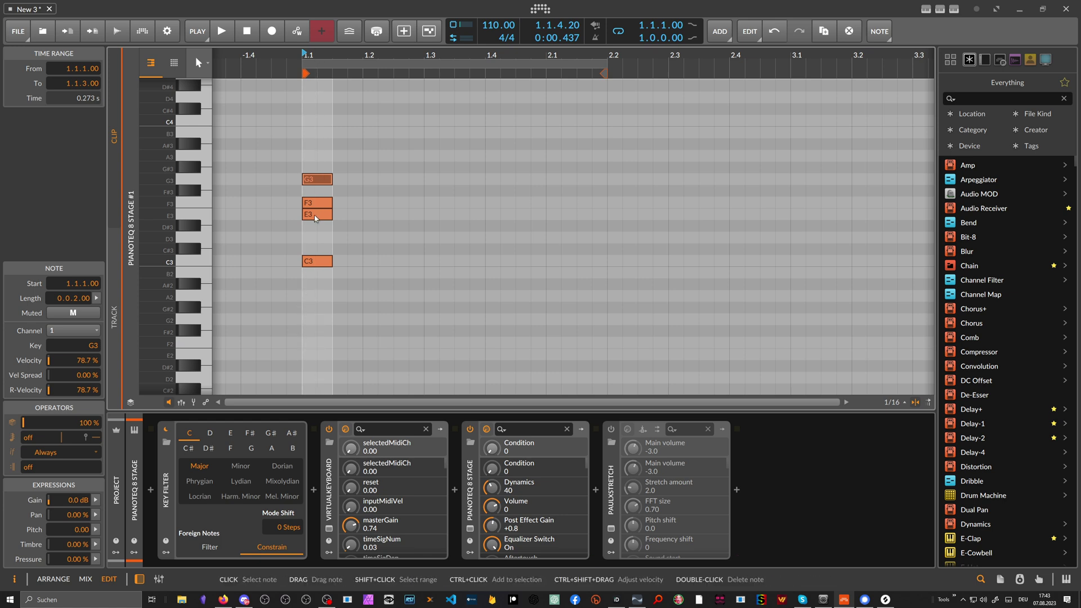
drag(328, 226, 320, 177)
key(Delete)
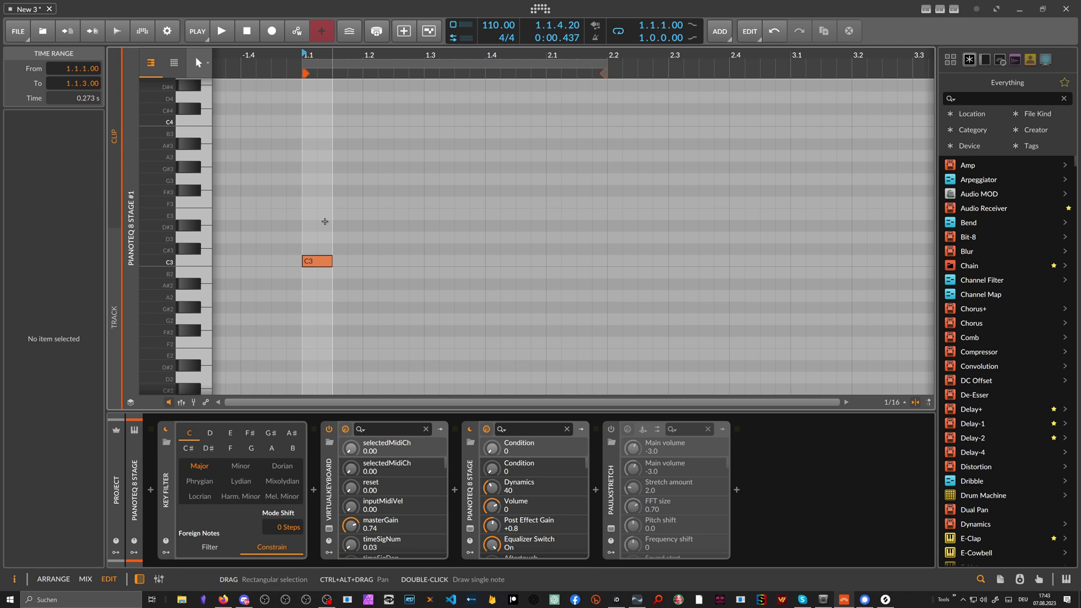
- Undo the chord edits back to the six-note melody with its A3 note at 1.3.3.00
key(ctrl+z)
key(ctrl+z)
key(ctrl+z)
key(ctrl+z)
key(ctrl+z)
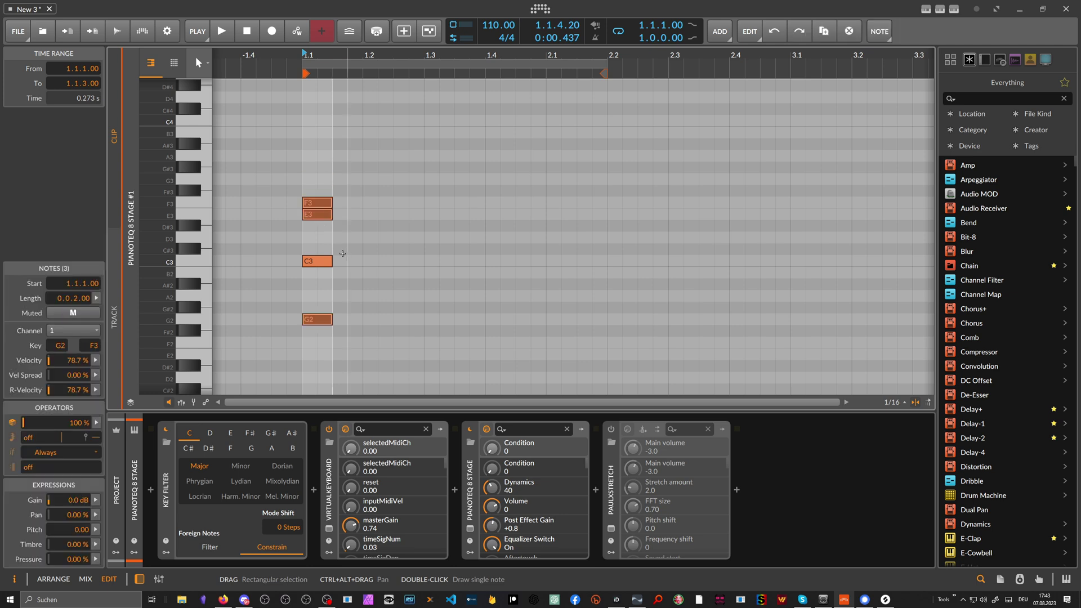
key(ctrl+shift+z)
key(ctrl+shift+z)
key(ctrl+shift+z)
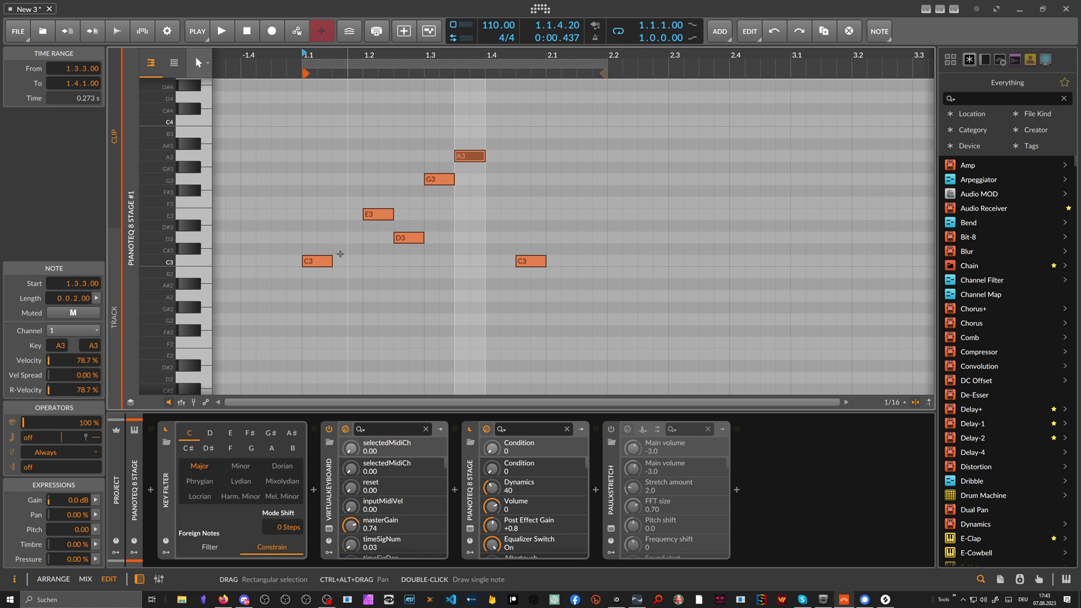
- Play the six-note melody and lower its opening and closing C3 notes to A2
key(space)
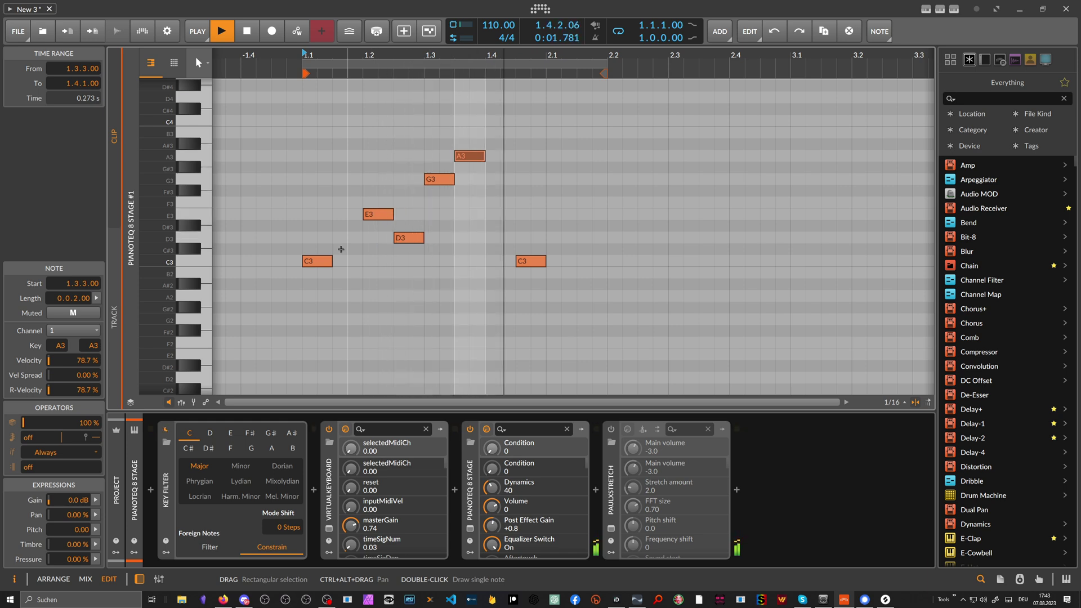
key(space)
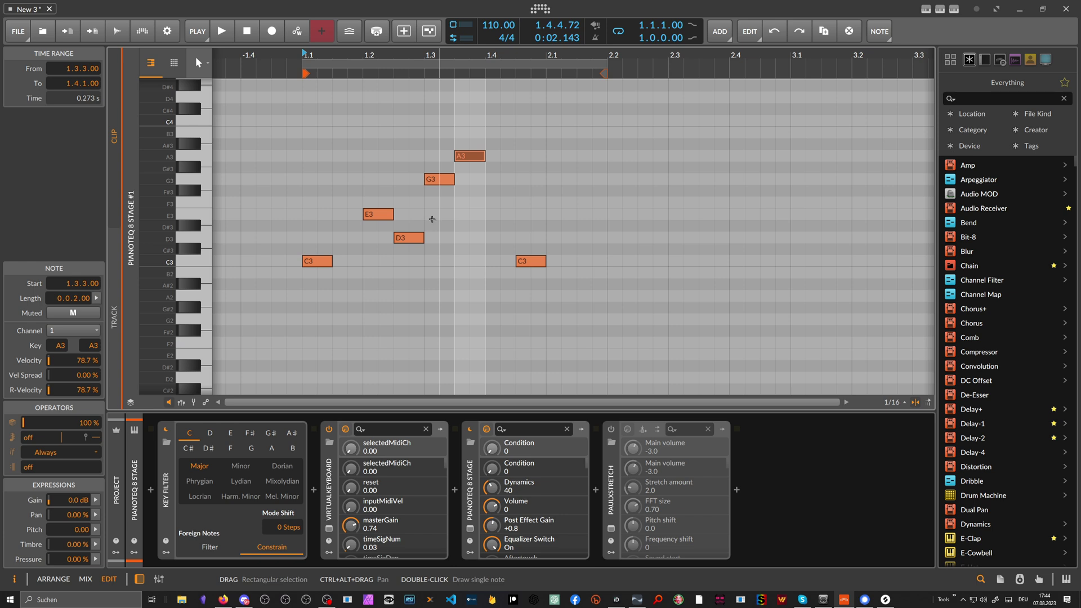
drag(566, 269, 319, 254)
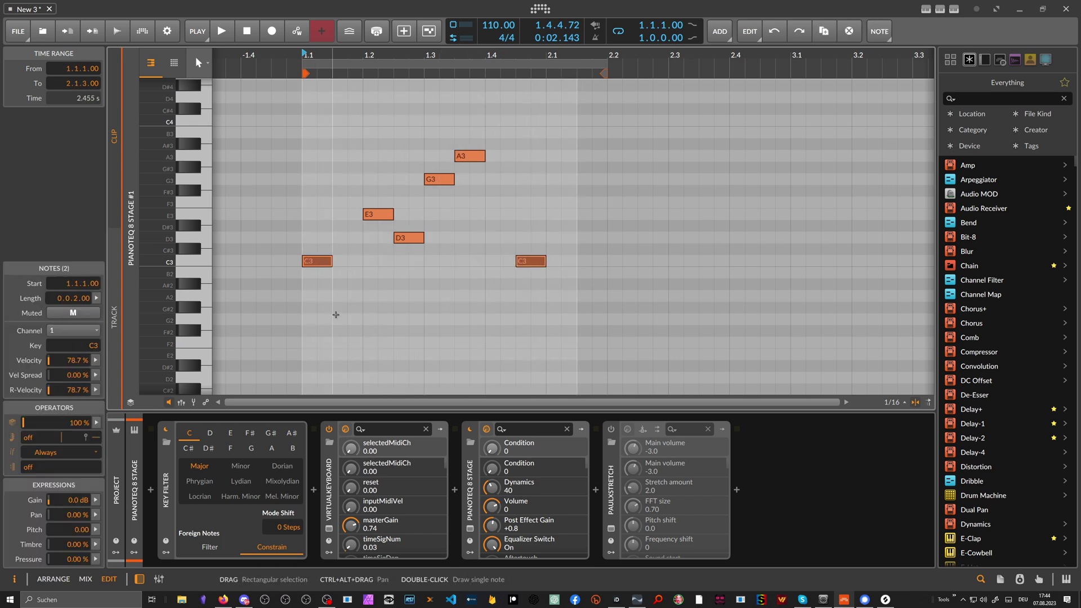
key(Down)
key(Down)
key(Down)
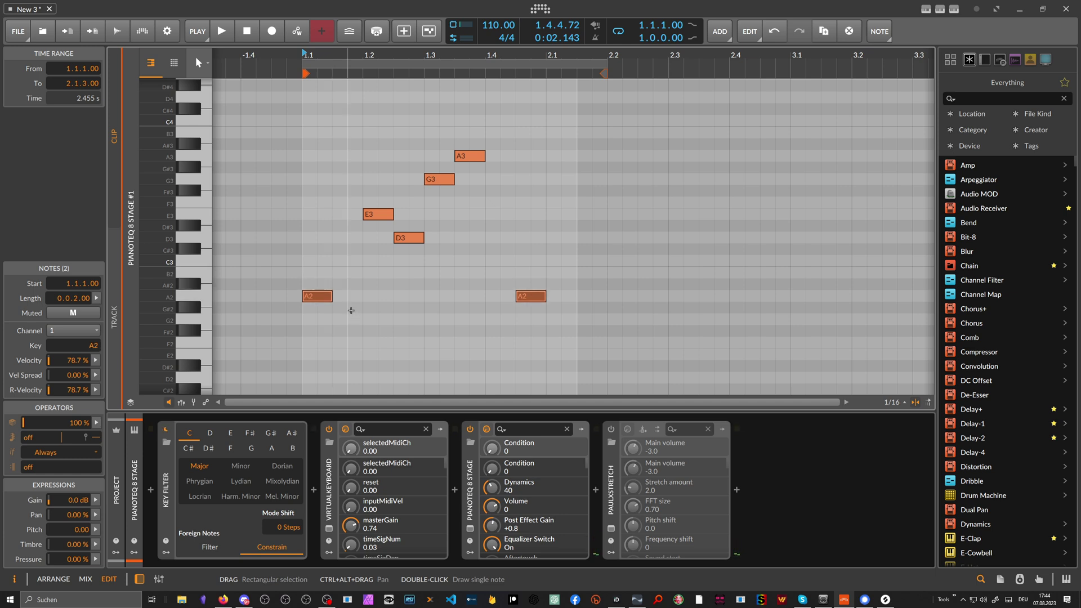
- Try lower pitches for the G3 note at 1.3.1.00 and settle it on E3
click(443, 181)
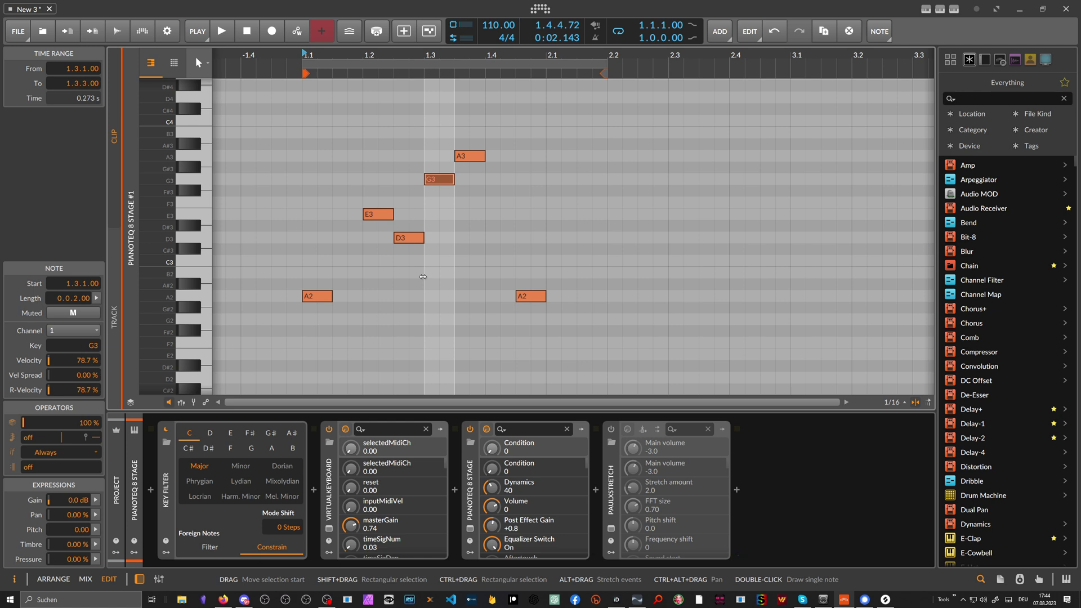
key(Down)
key(Down)
key(Down)
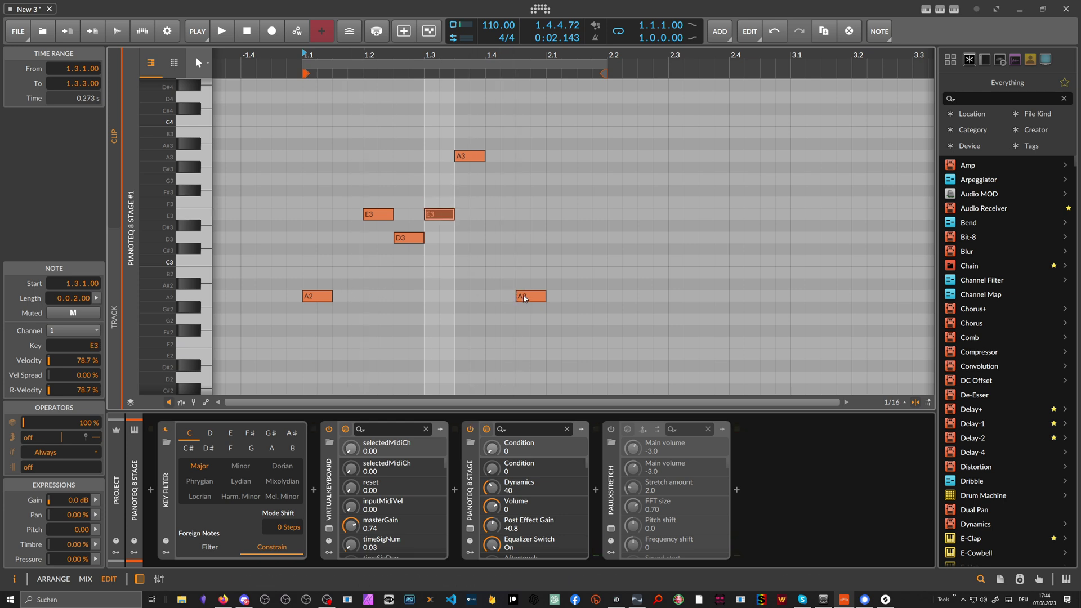
key(Down)
key(Down)
key(Down)
key(Down)
key(Down)
key(Down)
key(Down)
key(Up)
key(Up)
key(Up)
key(Up)
key(Up)
key(Up)
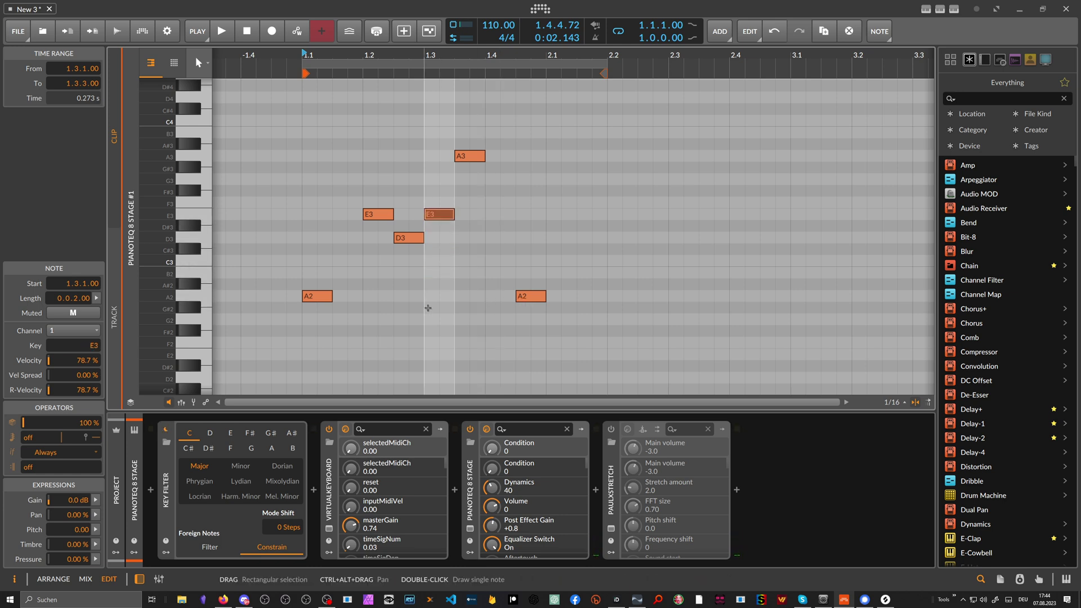
- Lower the D3 note at 1.2.3.00 to C3 and play the melody with its A2 root
click(402, 242)
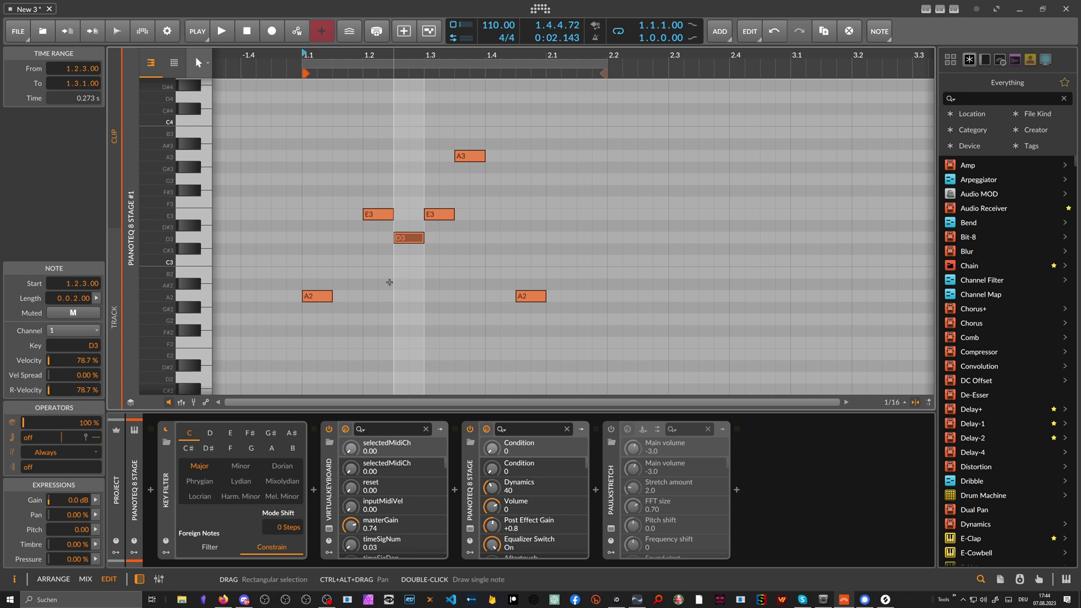
key(Down)
key(Down)
key(Down)
key(Down)
key(Down)
key(Up)
key(Up)
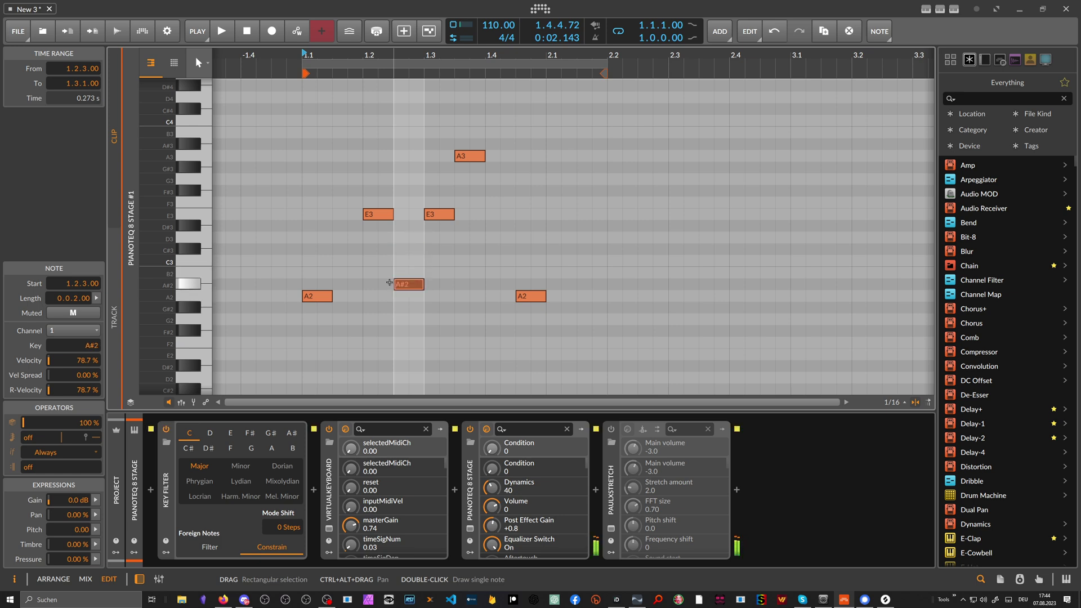
key(Up)
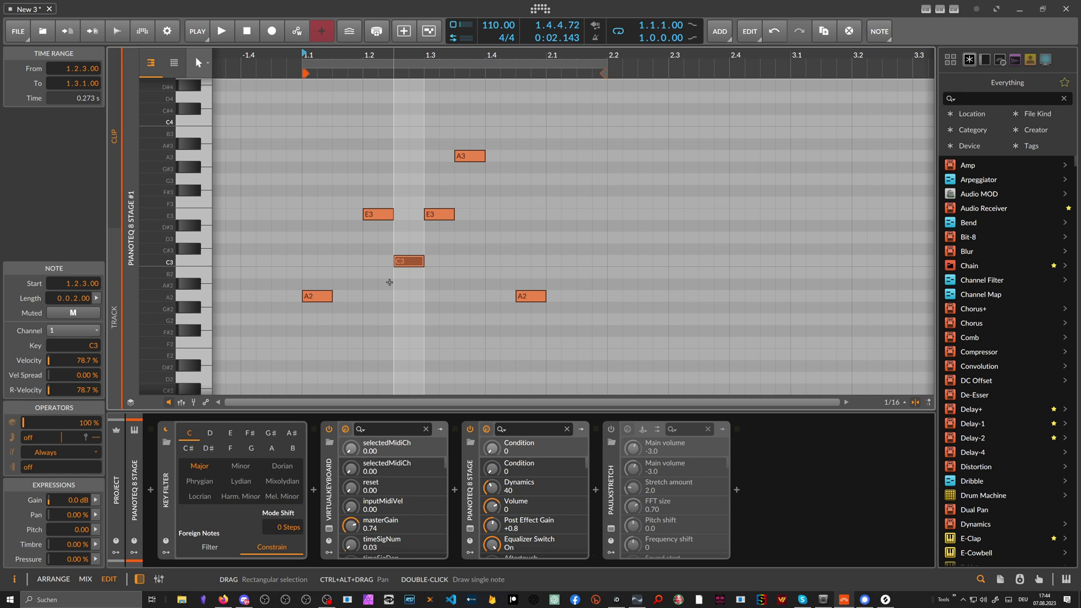
key(space)
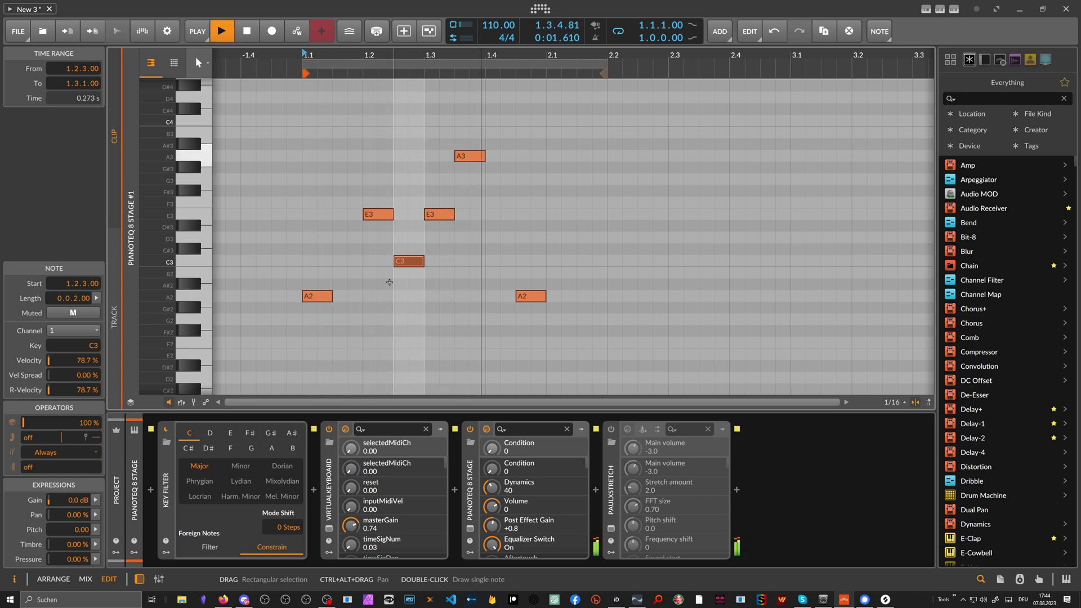
- Move the closing A2 note to start at 1.4.2.00 and raise it to B2 while playing the melody
key(space)
click(527, 296)
key(Left)
key(space)
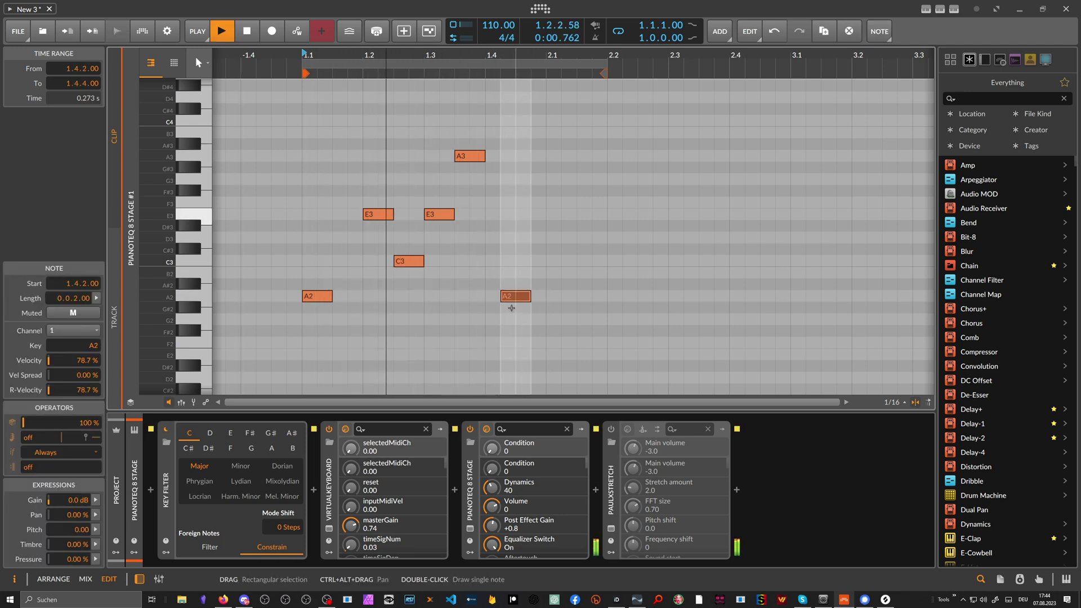
key(Up)
key(Up)
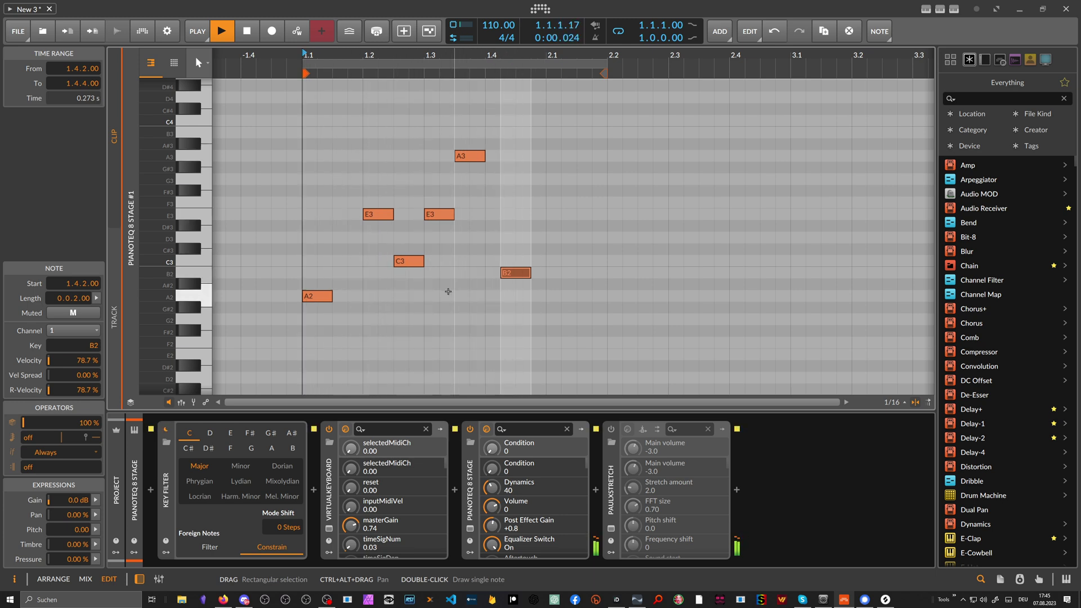
key(space)
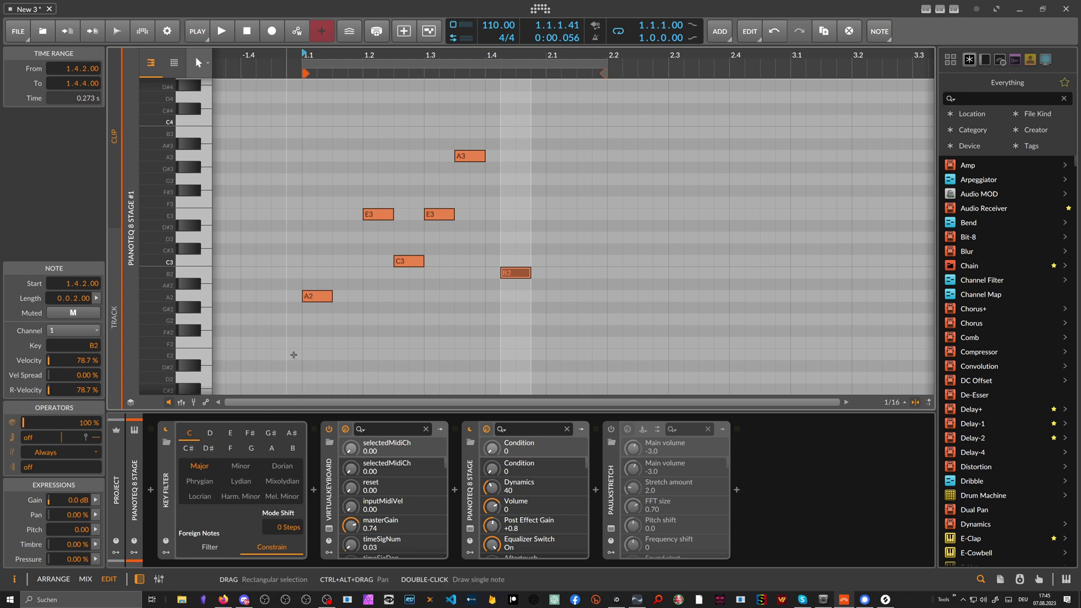
- Audition the opening A2, both E3 notes and the C3, and check the Ableton scale video in the browser
click(312, 303)
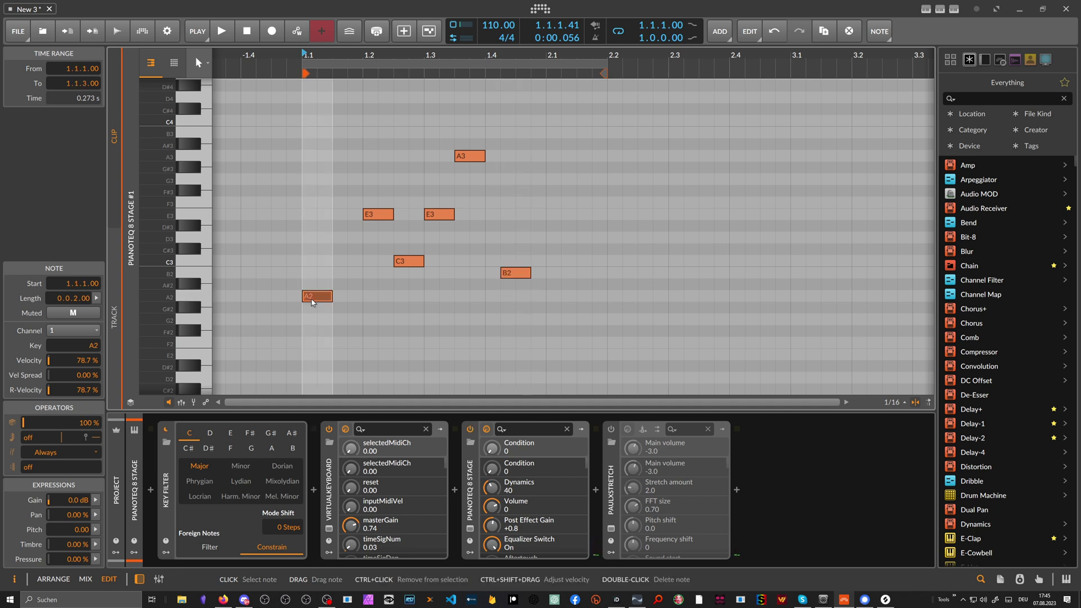
click(380, 220)
click(438, 215)
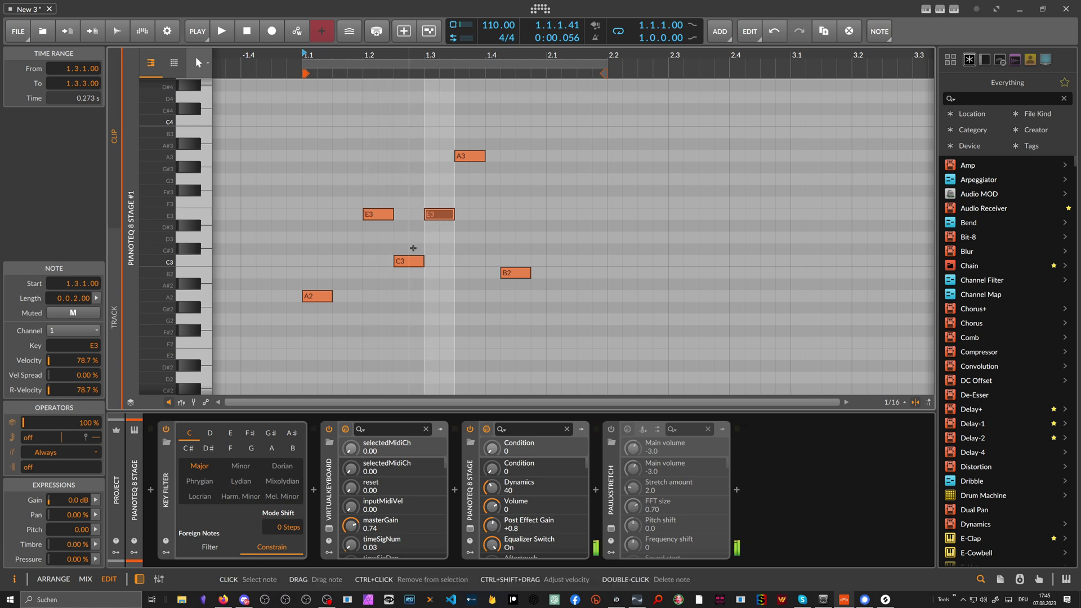
click(409, 262)
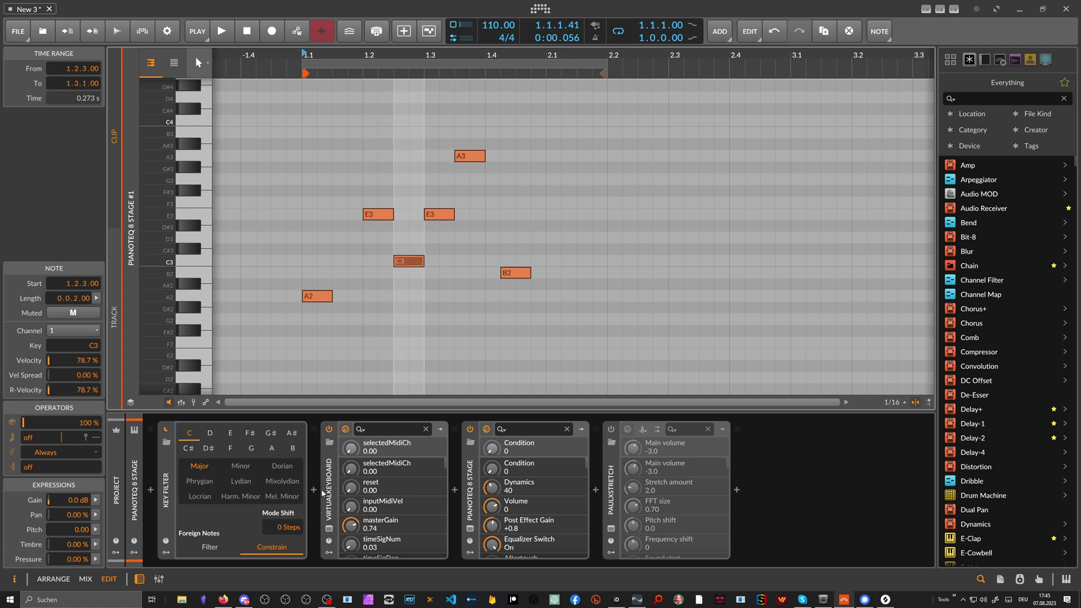
click(224, 598)
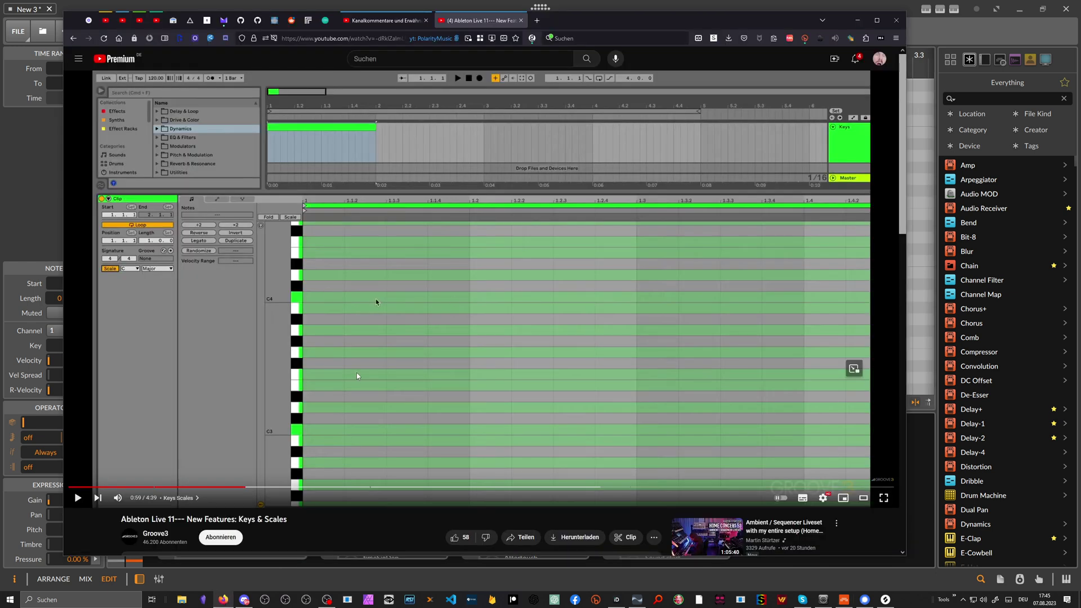
key(alt+Tab)
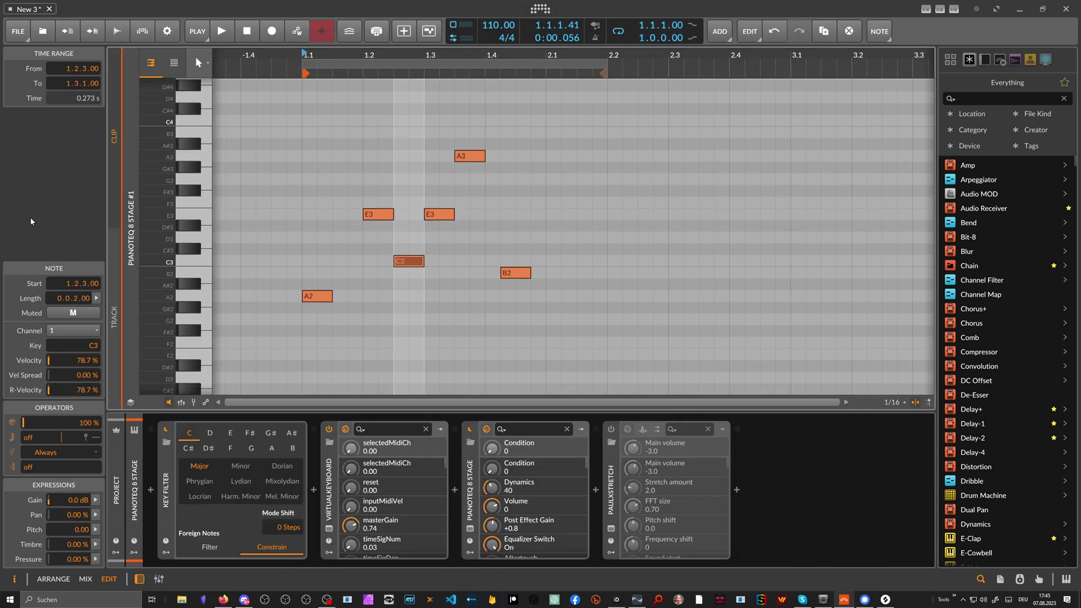
- Audition the A2 root, C3 third and E3 fifth, and review the browser video's C Major scale highlighting
drag(524, 319, 323, 163)
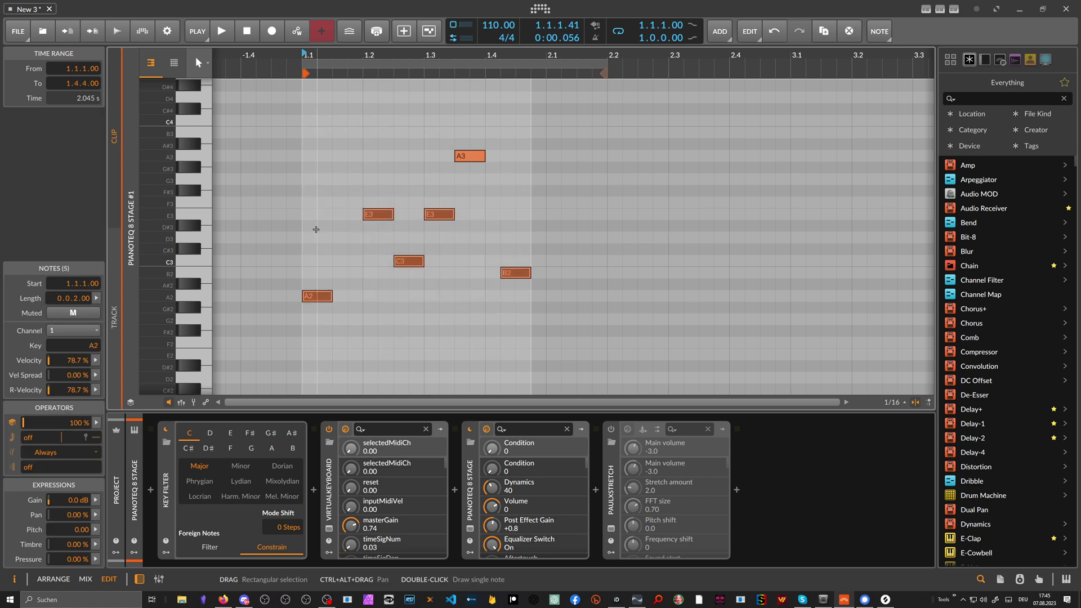
click(329, 280)
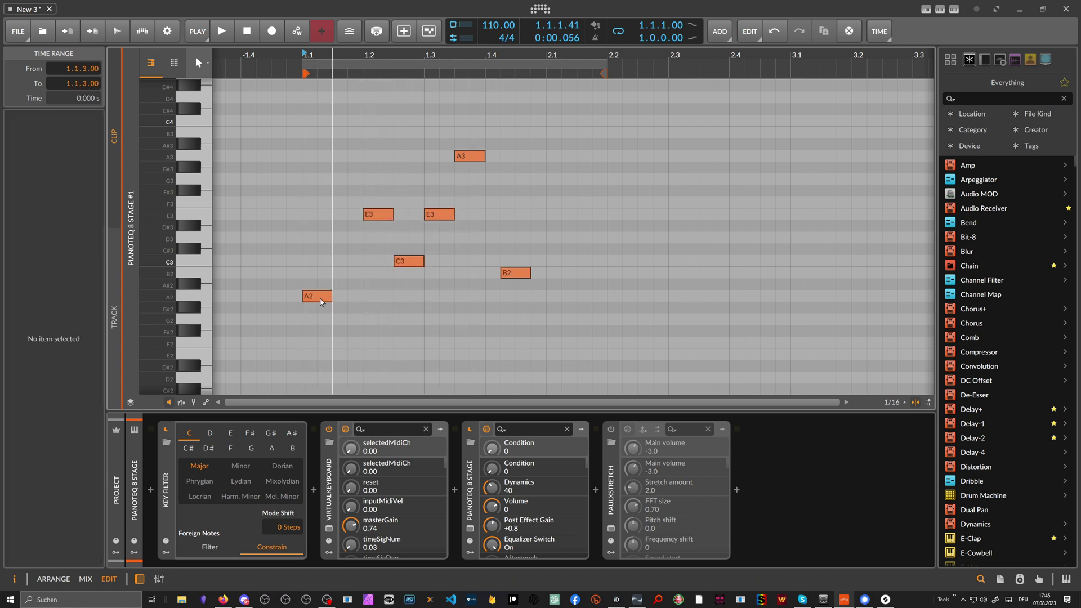
click(320, 302)
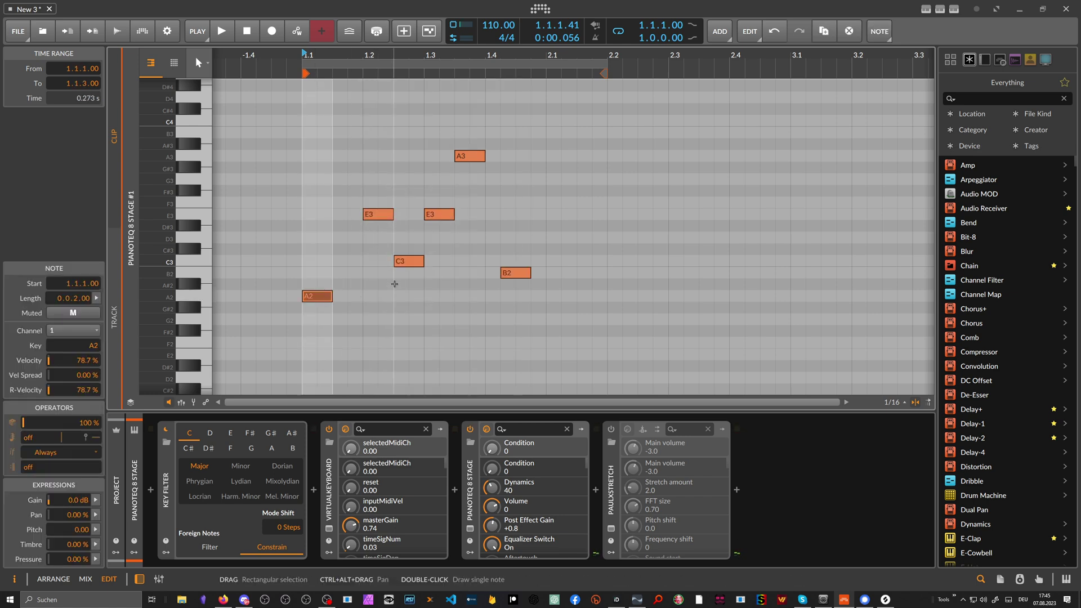
click(409, 262)
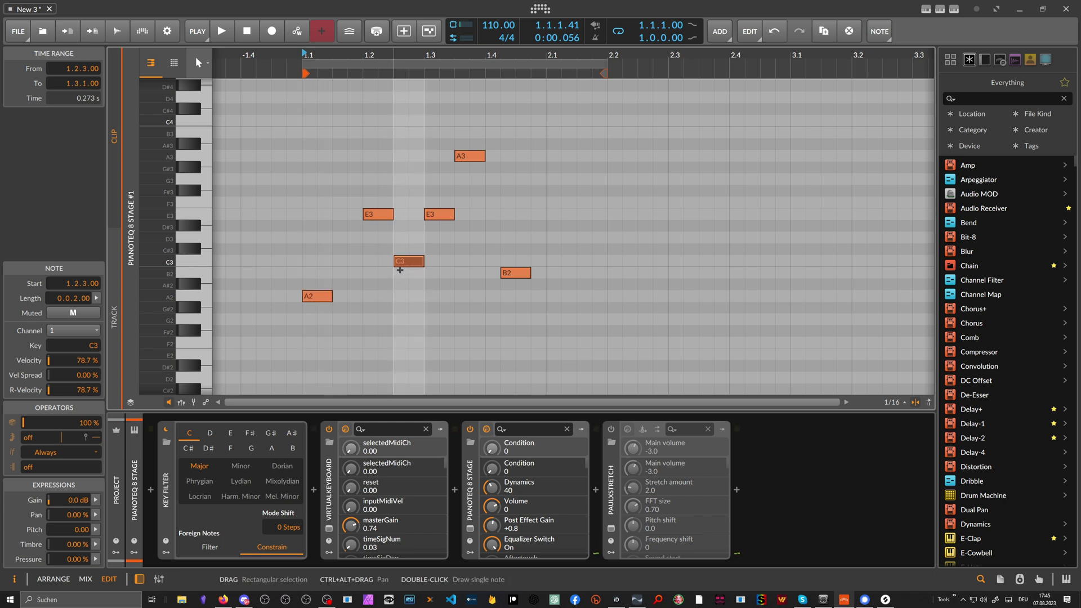
key(Left)
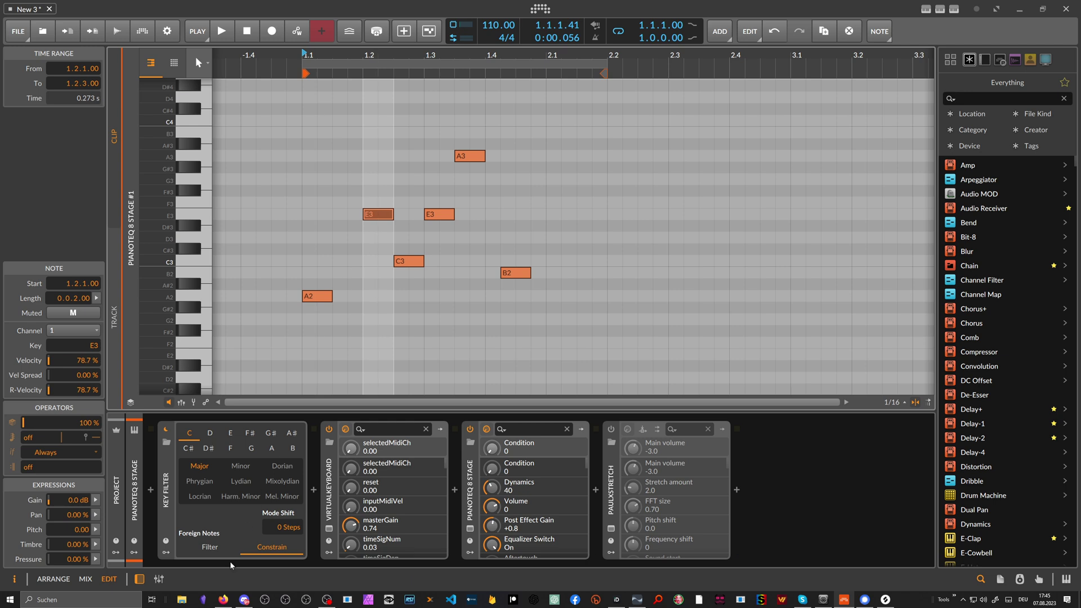
click(225, 592)
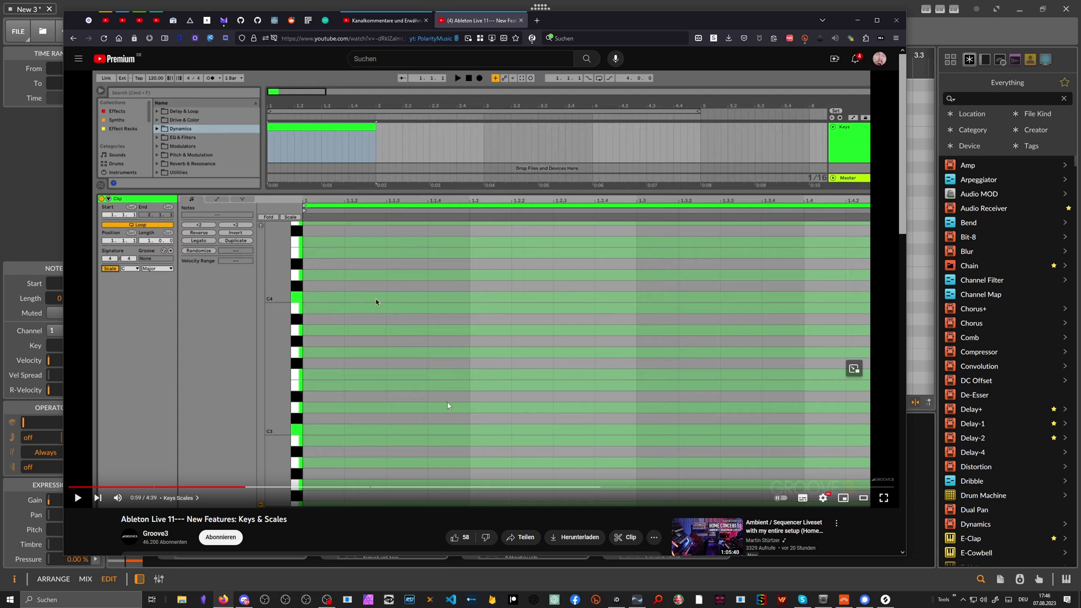
click(39, 187)
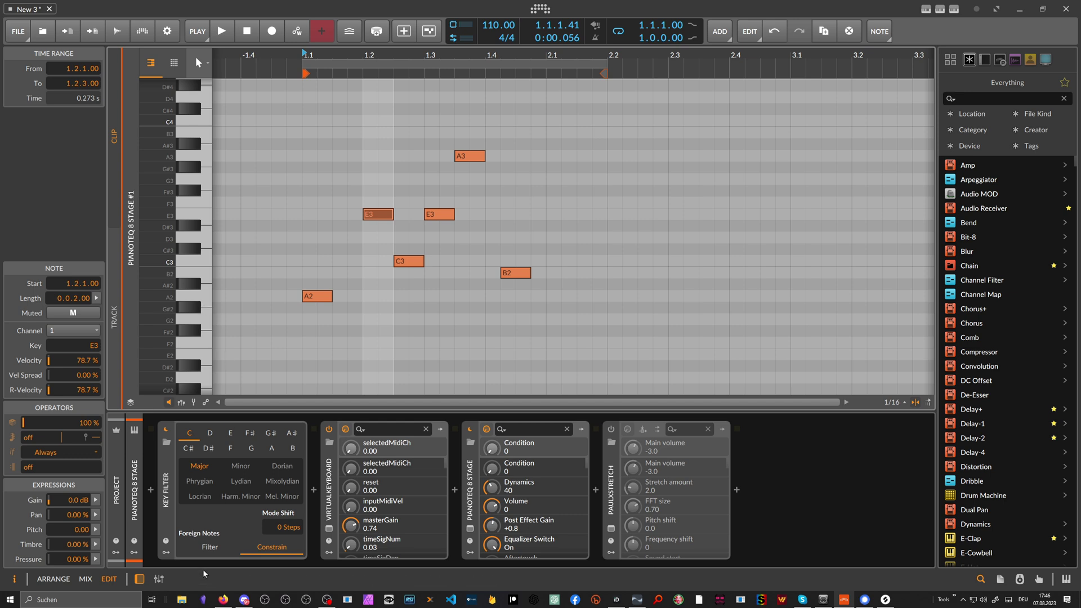
- Try an added A#2 note at 1.3.1.00 under the melody and remove it
click(167, 487)
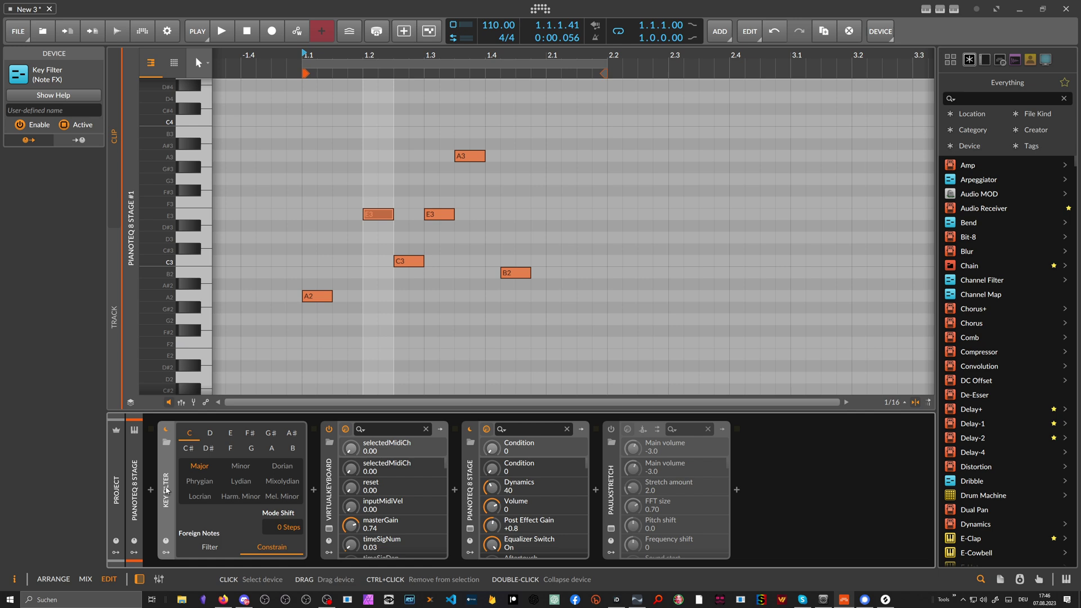
double_click(430, 285)
drag(454, 273, 437, 313)
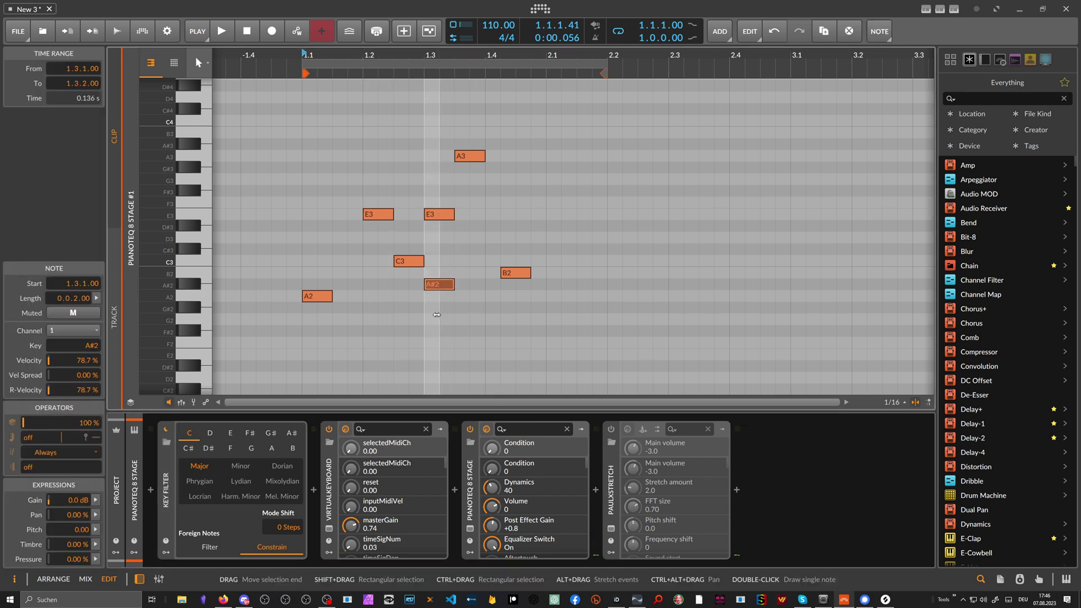
key(Delete)
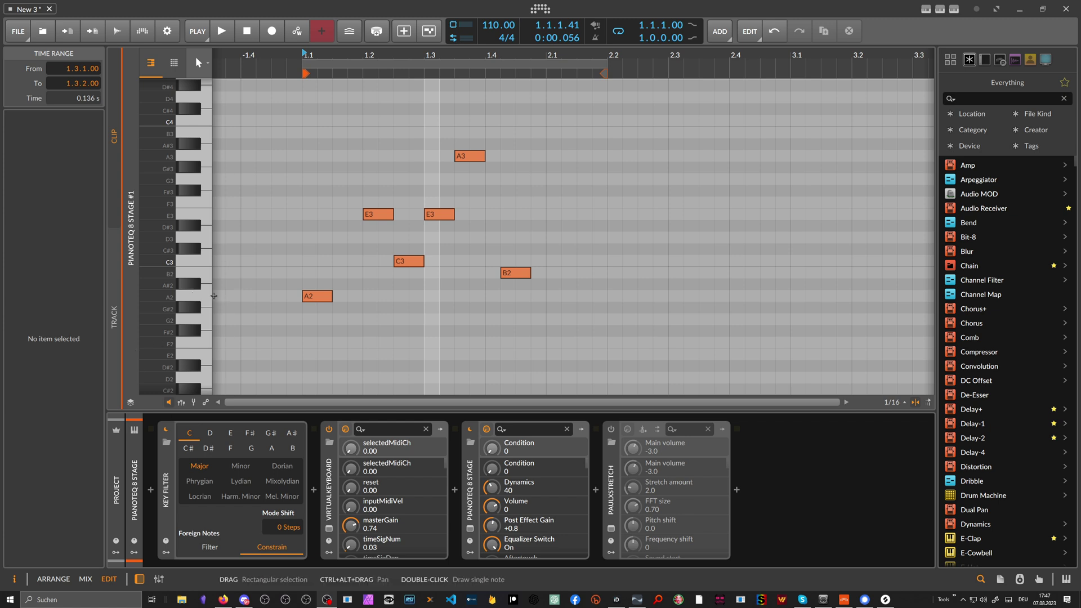
- Delete all melody notes from the clip
drag(386, 125, 603, 313)
key(Delete)
click(309, 295)
key(Delete)
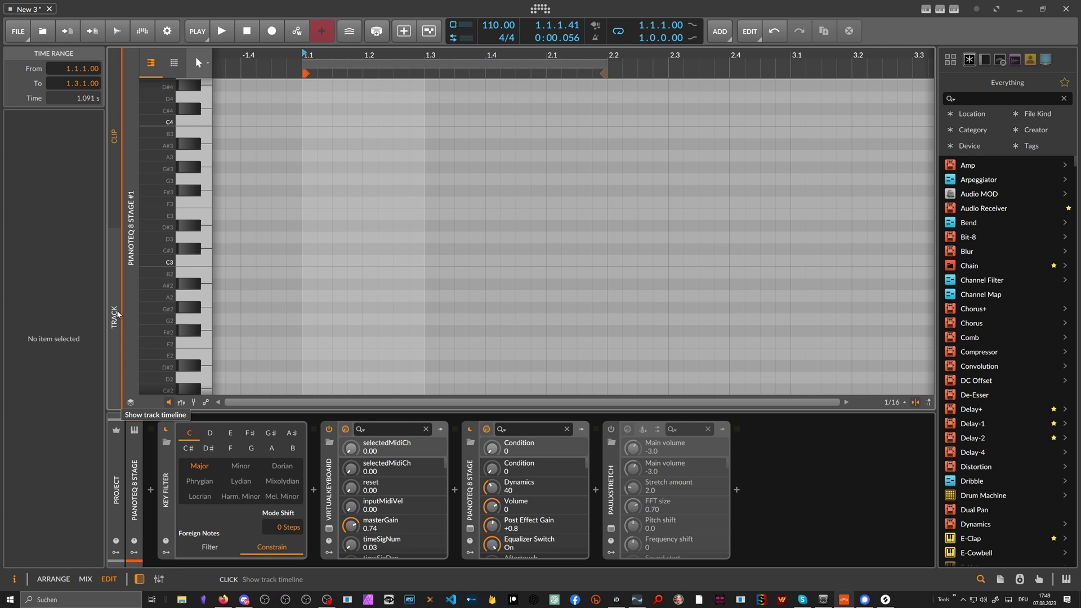
- Stack the A minor scale notes A2, B2, C3, D3, E3, F3, G3 and A3 at 1.1.1.00
double_click(303, 296)
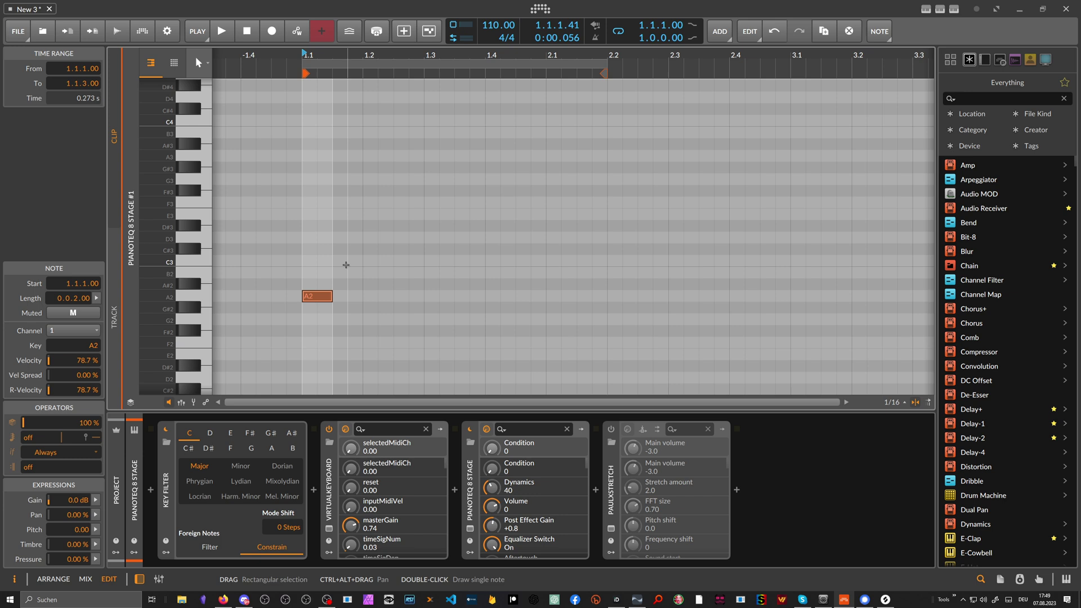
double_click(309, 273)
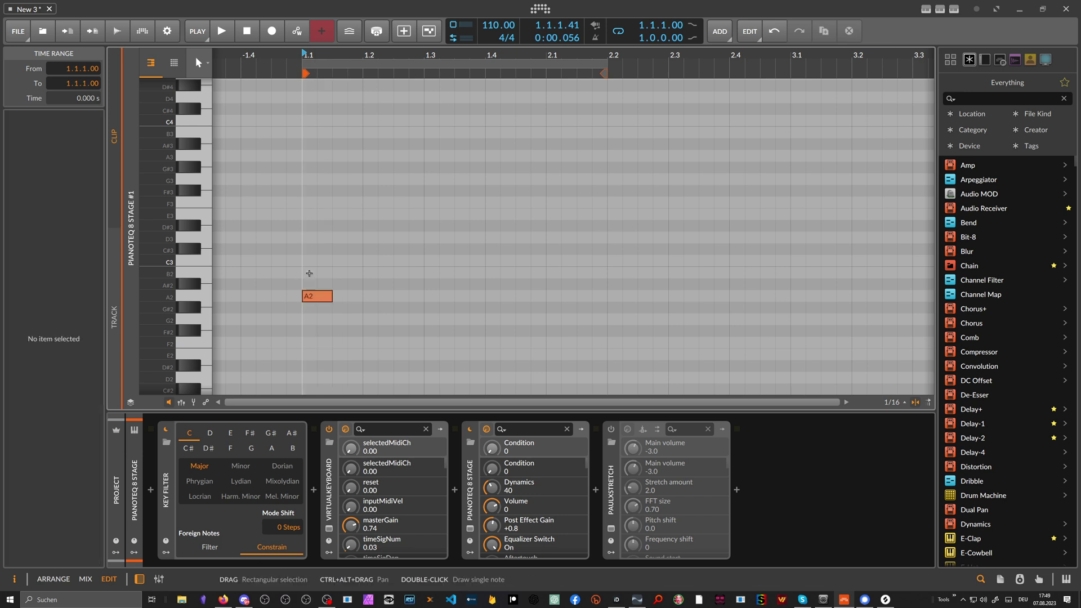
double_click(310, 261)
double_click(310, 238)
double_click(311, 226)
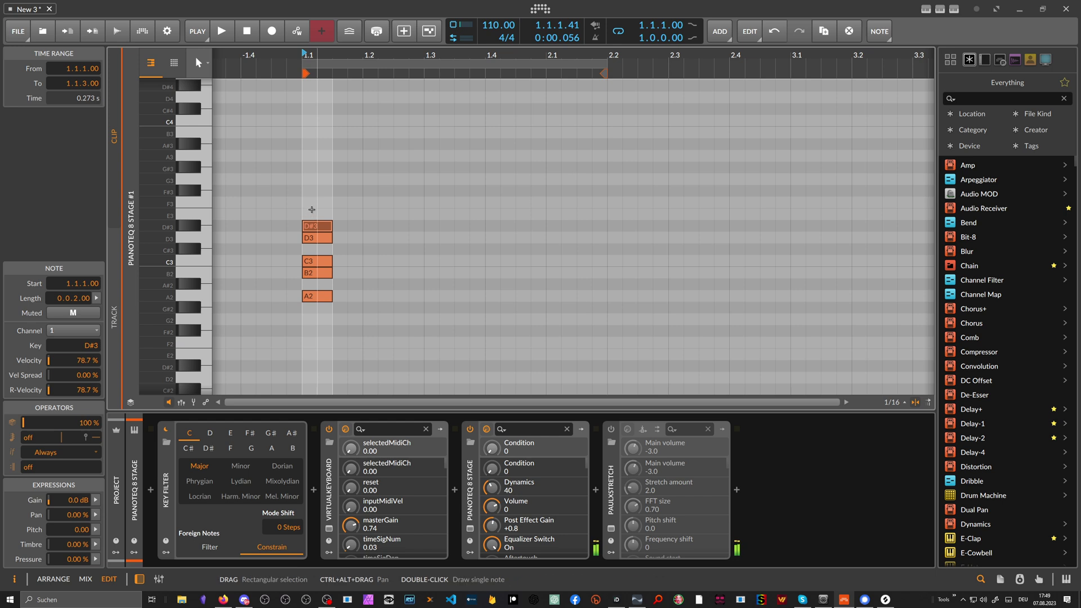
double_click(311, 225)
double_click(311, 214)
double_click(310, 202)
double_click(311, 179)
double_click(311, 151)
- Lengthen the A2 root note to one full bar, 1.1.0.00
drag(316, 144, 322, 325)
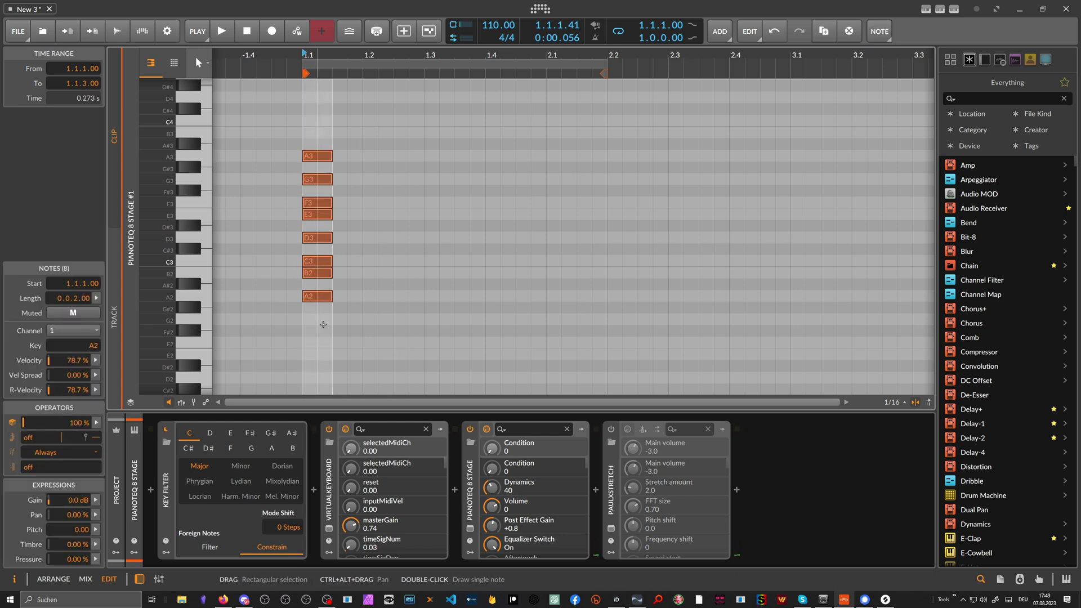
click(357, 290)
drag(331, 297, 606, 297)
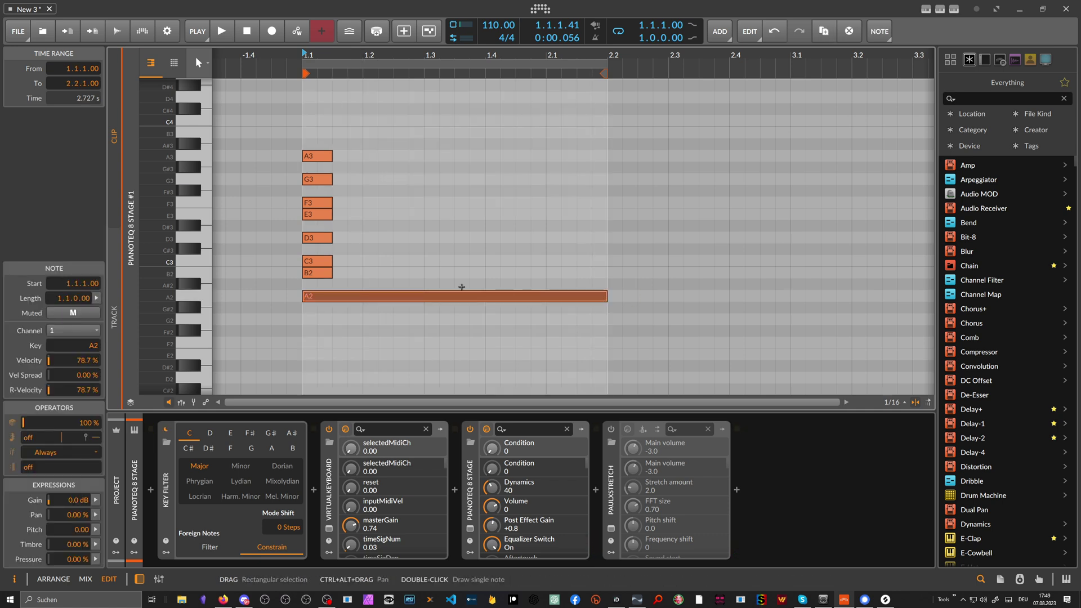
click(357, 234)
- Highlight the upper scale notes E3 to A3, followed by the lower notes B2 to D3
click(329, 215)
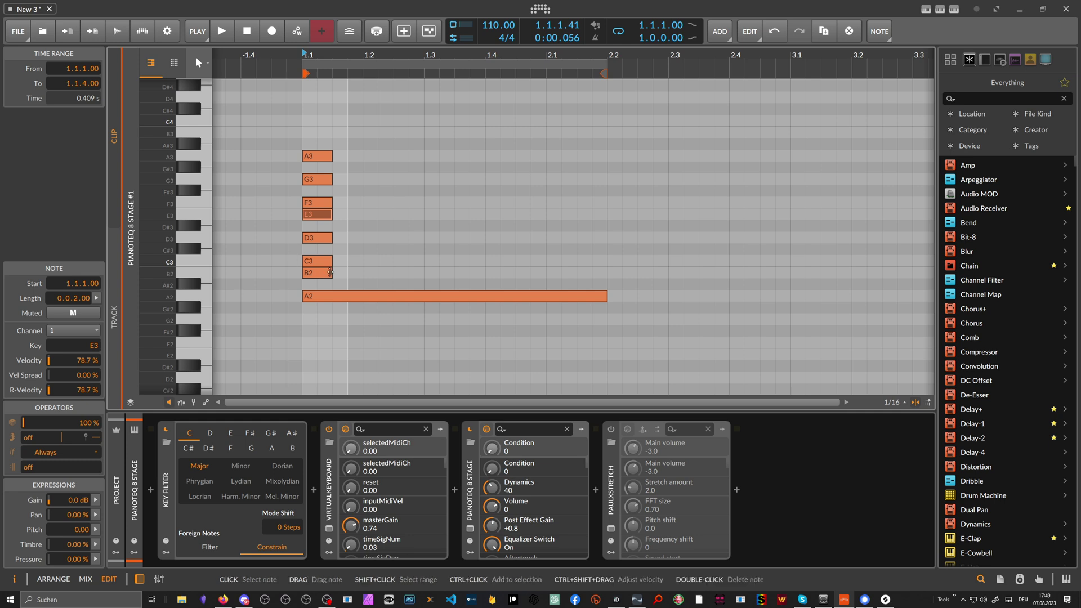
key(shift+Up)
key(shift+Up)
key(shift+Up)
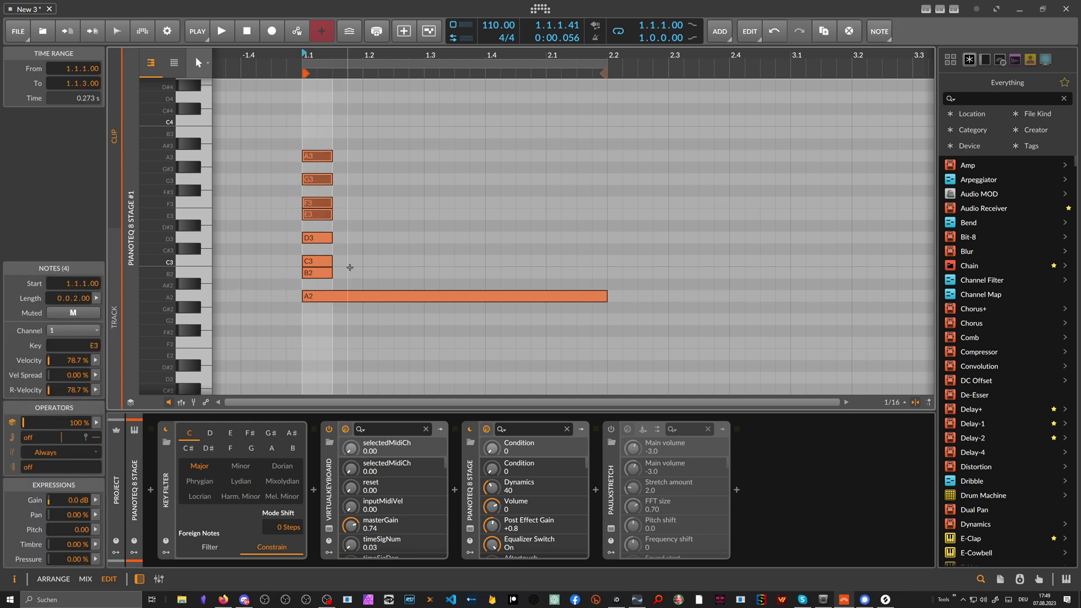
drag(315, 281, 355, 232)
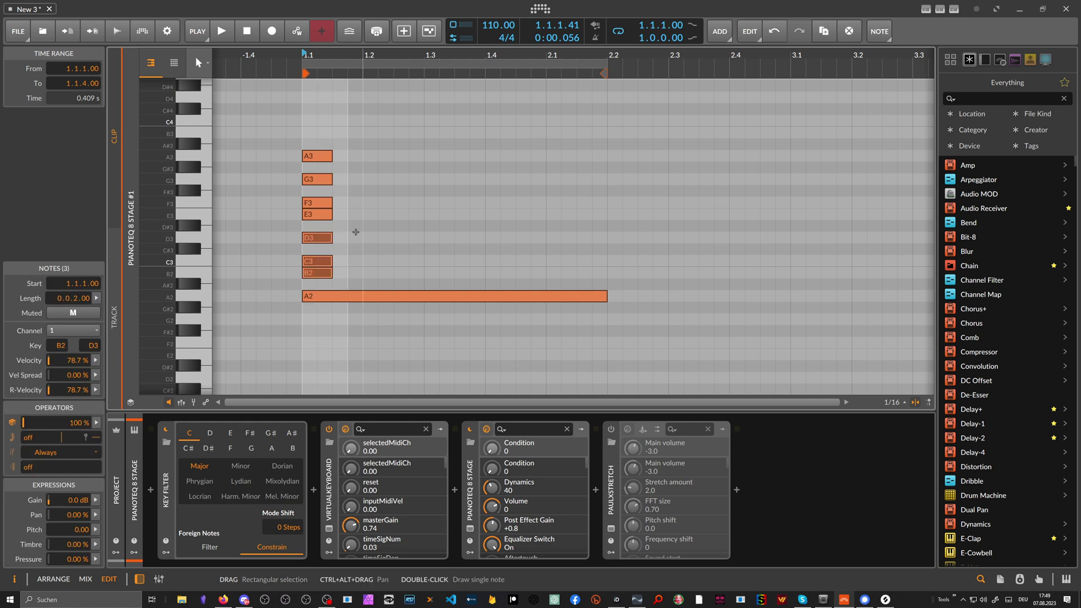
click(423, 264)
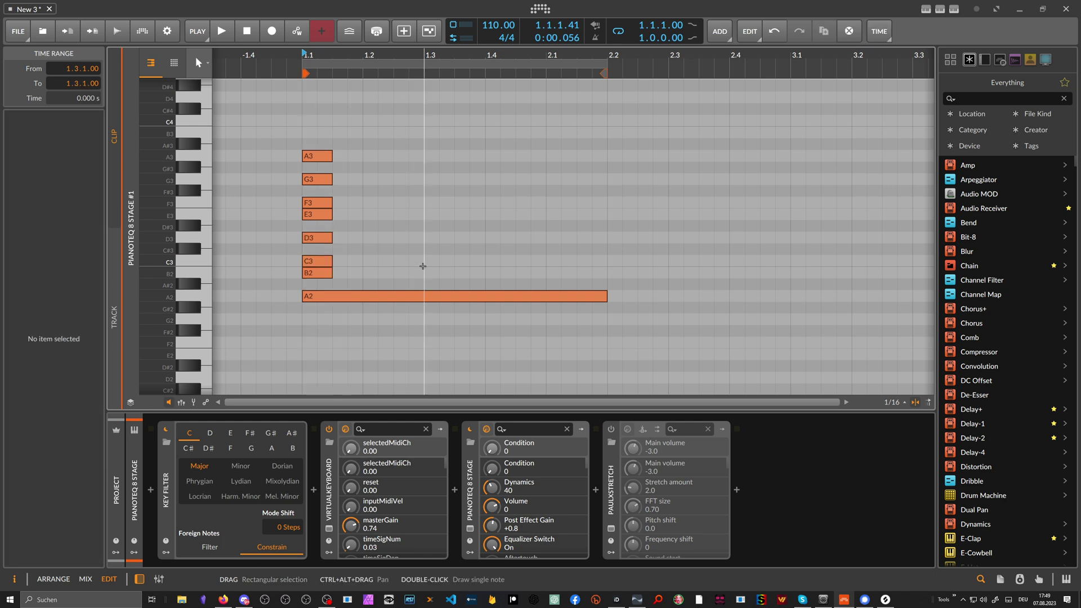
- Transpose all eight scale notes up four semitones so the root sits on C#3
key(ctrl+a)
key(Up)
key(Up)
key(Up)
key(Up)
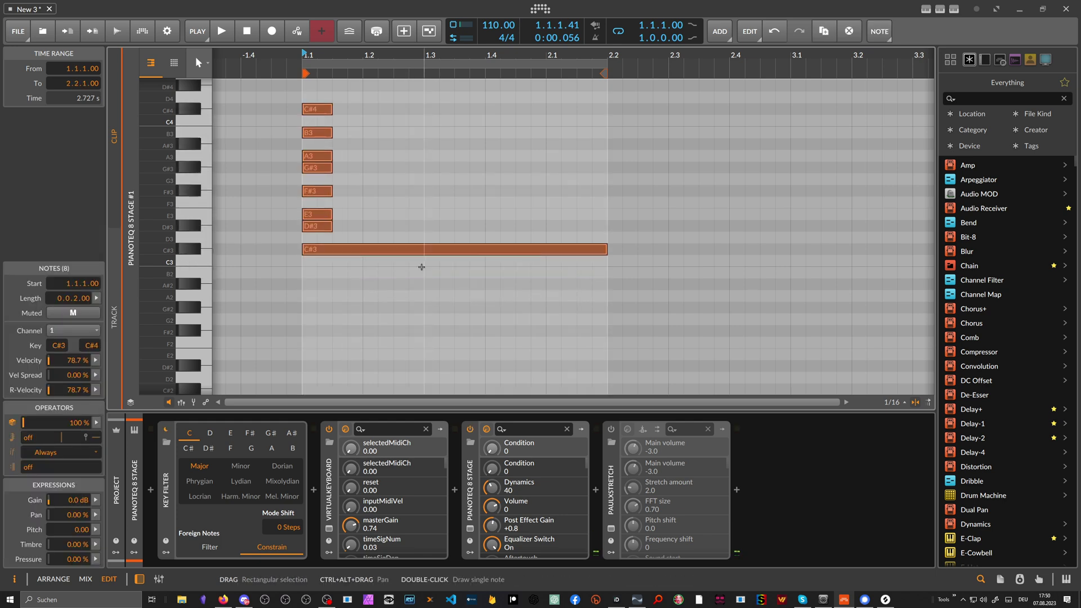
key(Down)
key(Up)
- Transpose the whole scale further up until its root reaches G3
scroll(338, 278, up, 2)
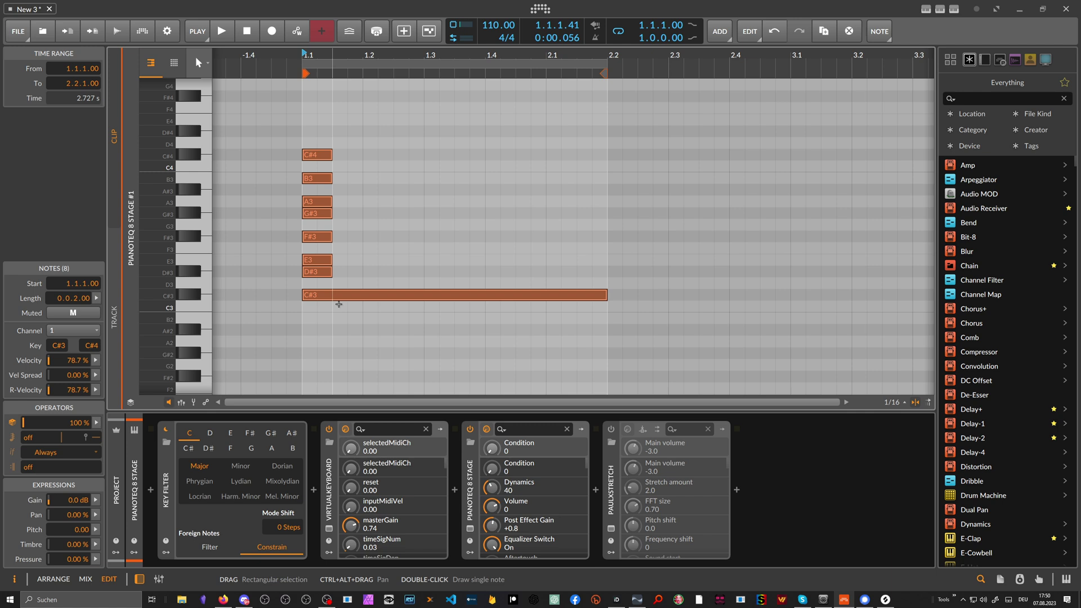
key(Down)
key(Up)
key(Up)
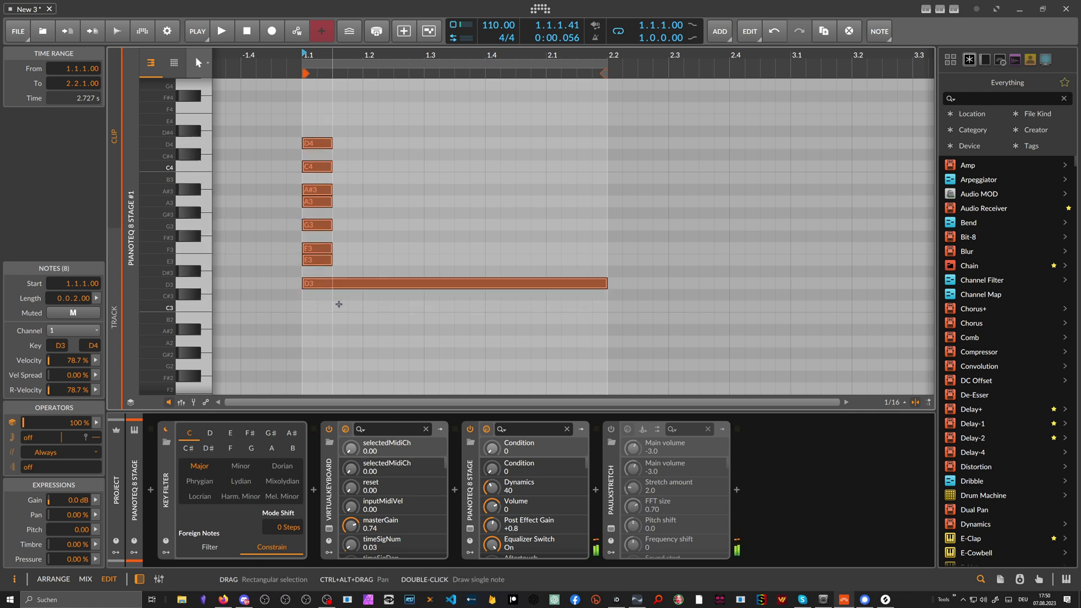
key(Up)
key(Up)
key(Up)
key(Up)
key(Up)
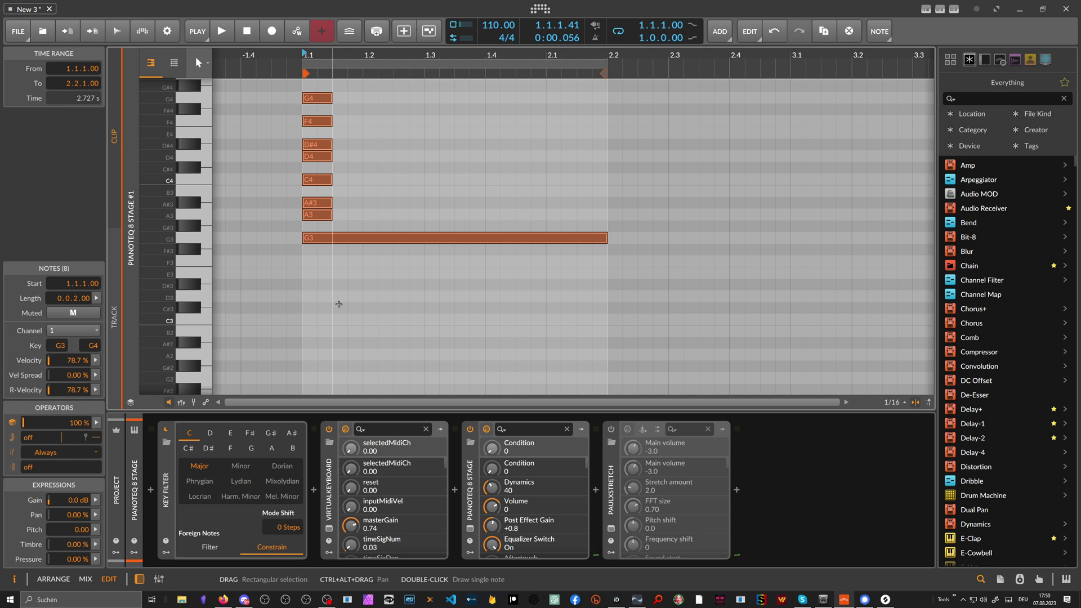
- Transpose the whole scale down ten semitones to bring the root back to A2
key(Down)
key(Down)
key(Down)
key(Down)
key(Down)
key(Down)
key(Down)
key(Down)
key(Down)
key(Down)
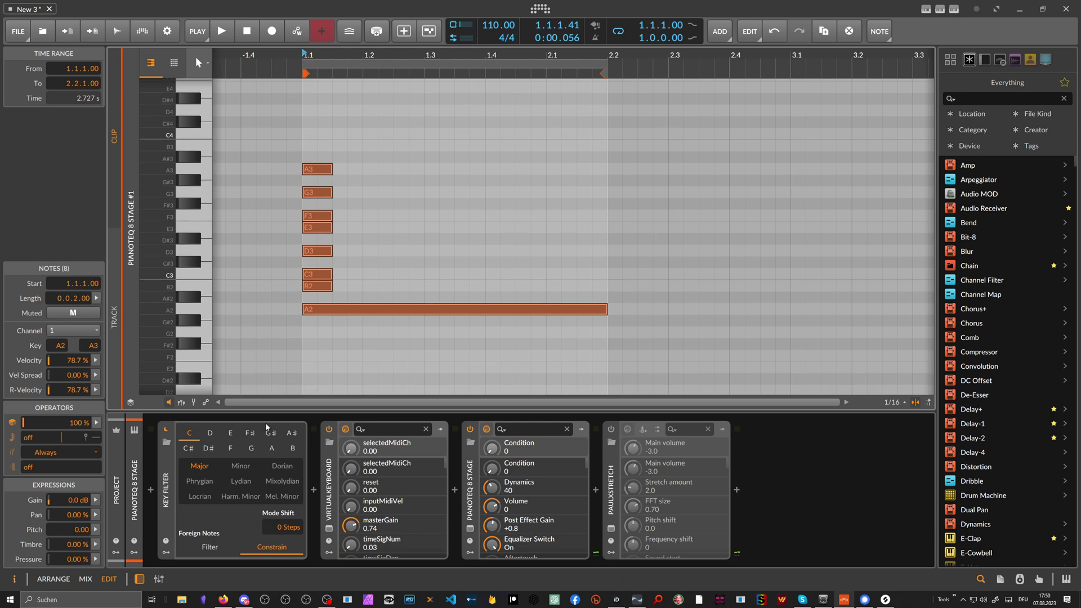
- Replace the Key Filter at the start of the device chain with a Note Transpose device shifting by +2 semitones
click(169, 478)
key(Delete)
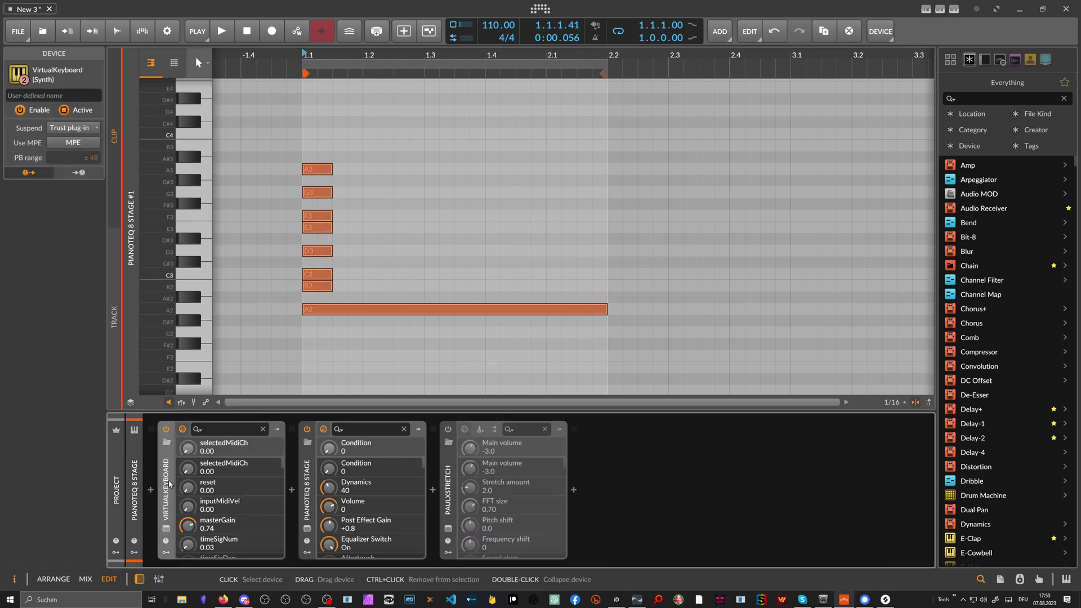
click(154, 491)
text(trans)
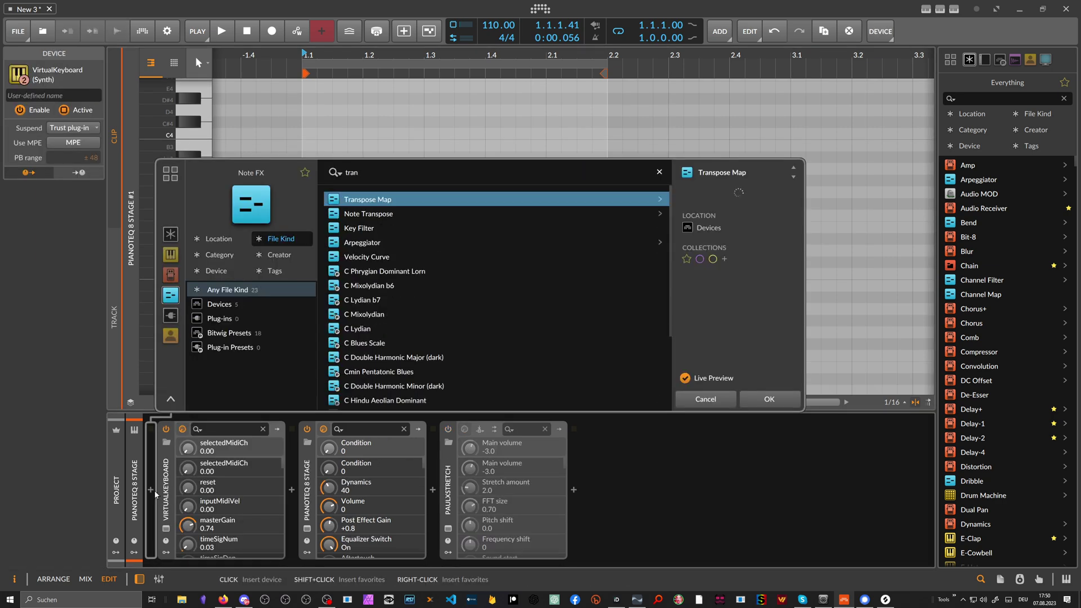
key(Return)
double_click(172, 487)
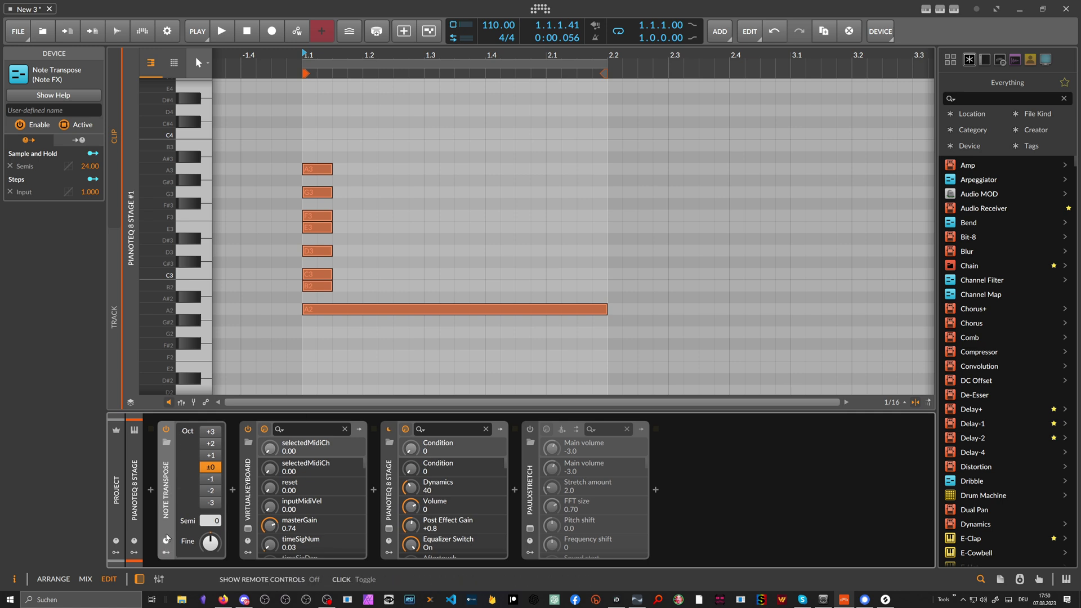
drag(210, 520, 210, 513)
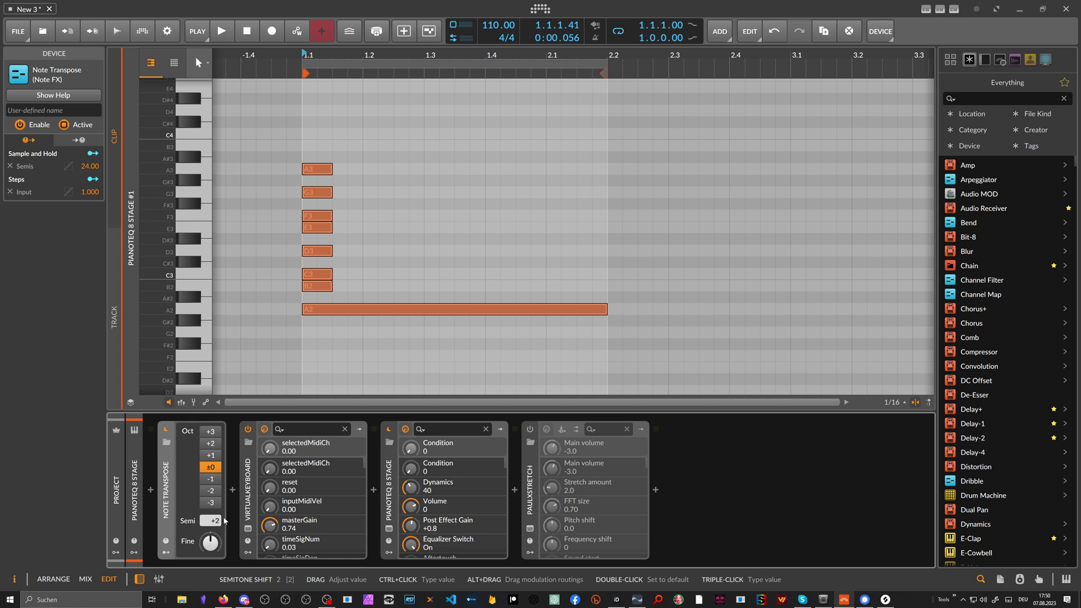
- Transpose all eight scale notes up two semitones to root B2, and bring them back down to root A2
drag(359, 318, 293, 137)
key(Up)
key(Up)
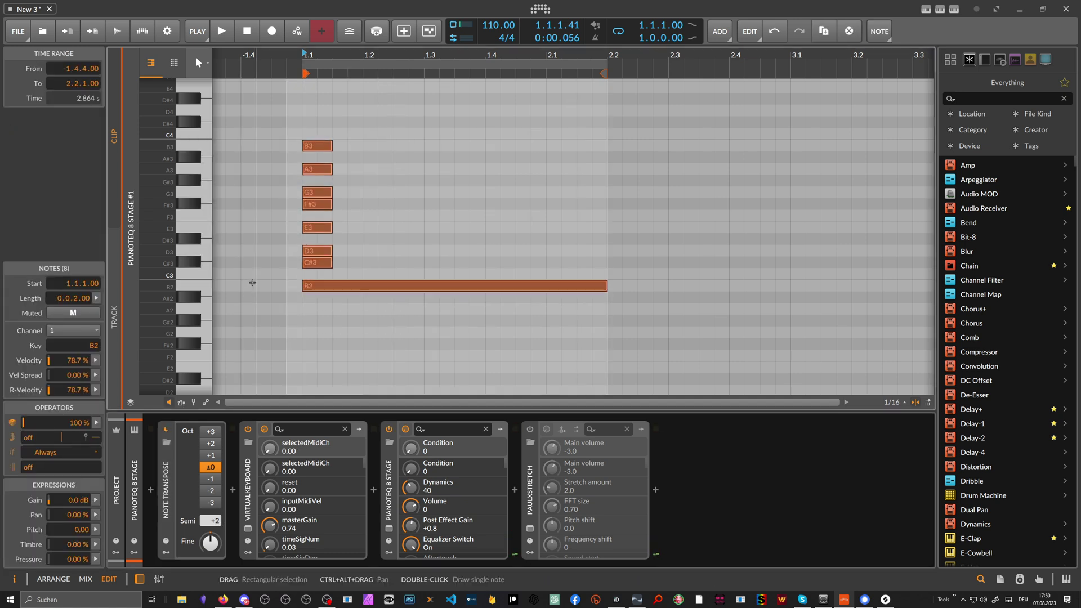
key(Down)
key(Down)
- Set the semitone shift of the Note Transpose device to +5
click(169, 469)
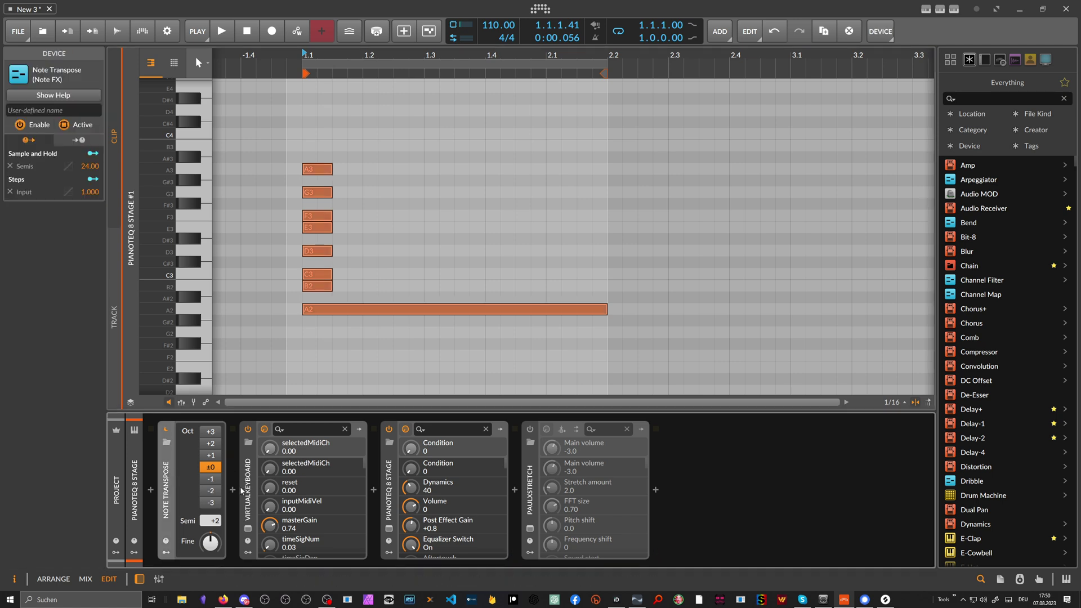
click(349, 296)
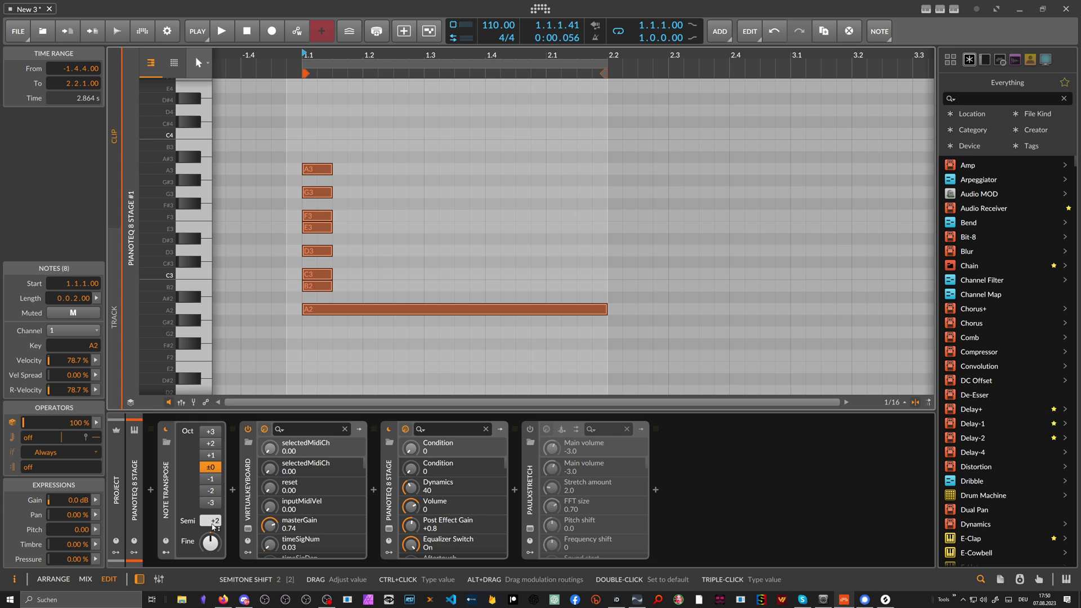
scroll(212, 521, up, 3)
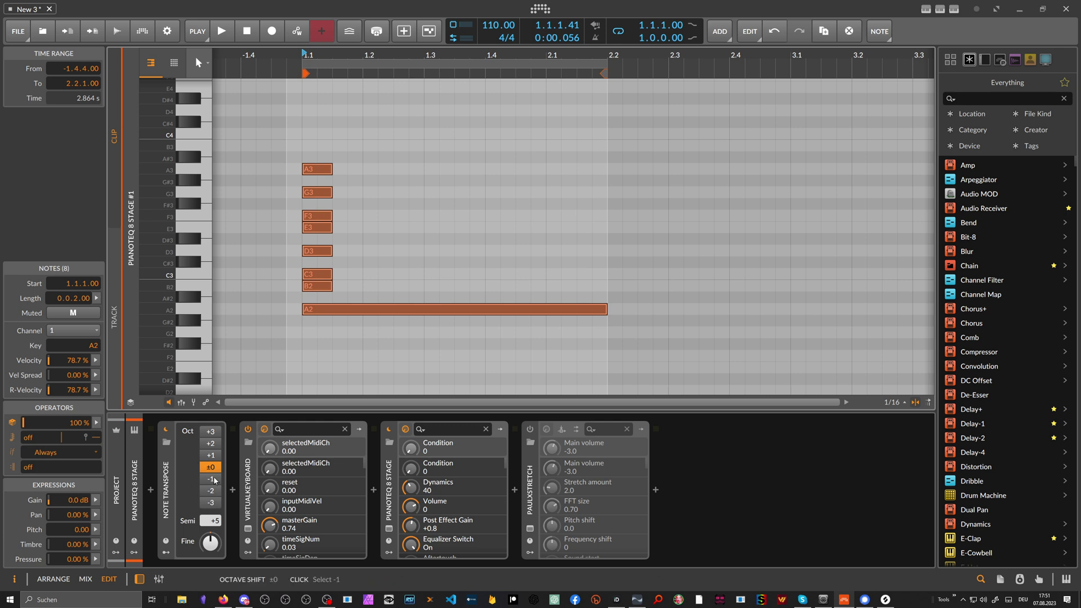
- Delete all eight scale notes from the clip
drag(387, 329, 302, 120)
drag(329, 251, 333, 215)
drag(346, 328, 308, 106)
key(Delete)
- Draw the C major scale as stacked notes C3, D3, E3, F3, G3, A3, B3 and C4 starting at 1.1.1
double_click(306, 273)
double_click(308, 250)
double_click(309, 228)
double_click(308, 216)
double_click(311, 192)
double_click(309, 169)
double_click(309, 145)
double_click(309, 133)
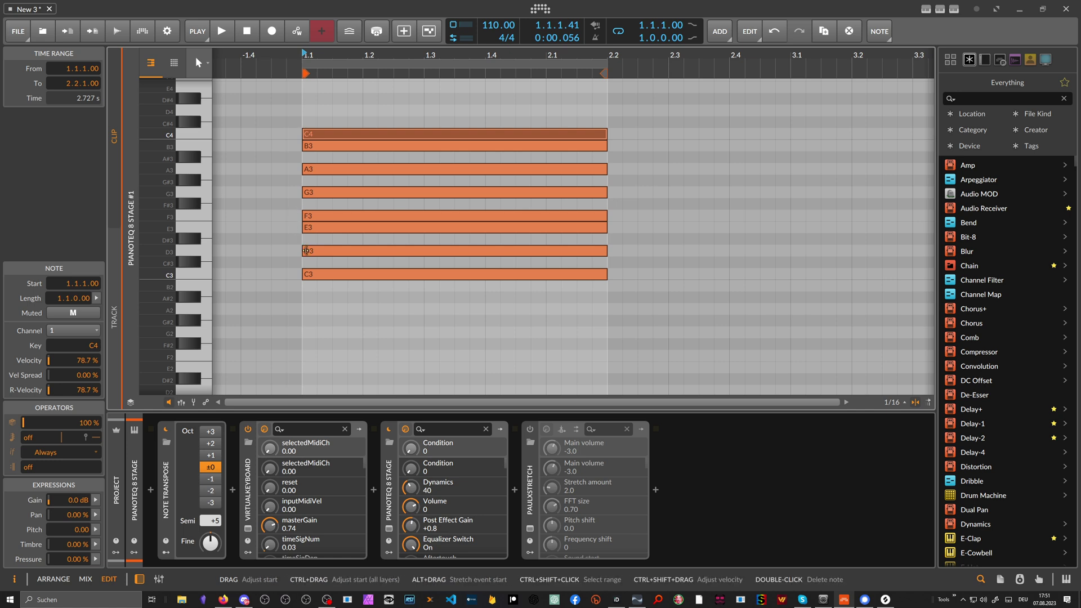
- Shift the scale's starting note to E3 by deleting C3 and D3 and adding D4 and E4
key(ctrl+a)
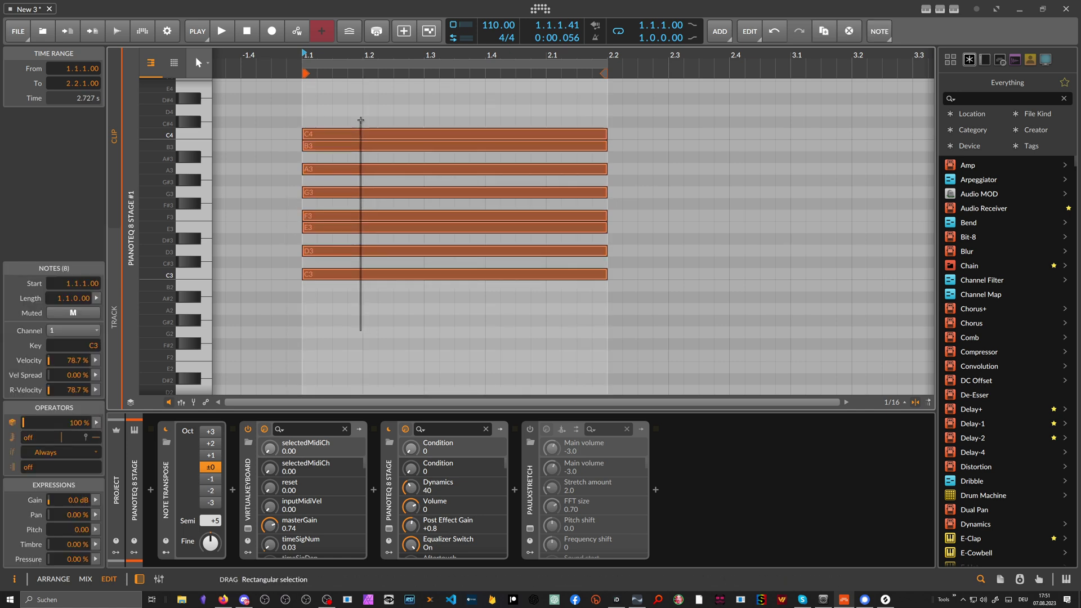
drag(417, 305, 404, 264)
key(Delete)
drag(340, 266, 329, 241)
key(Delete)
click(310, 231)
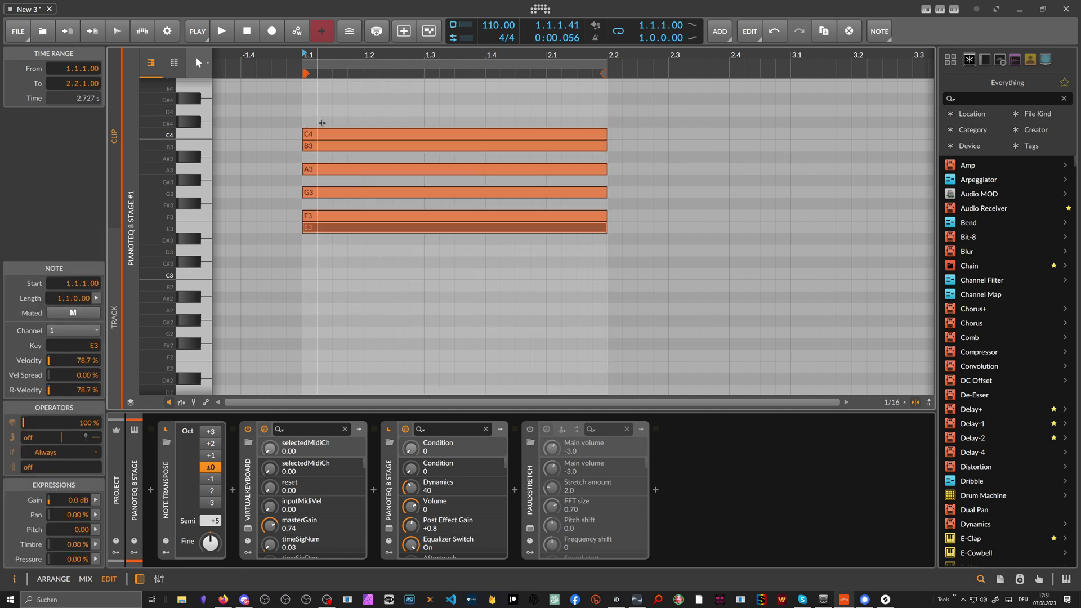
double_click(308, 111)
double_click(305, 91)
scroll(362, 193, up, 2)
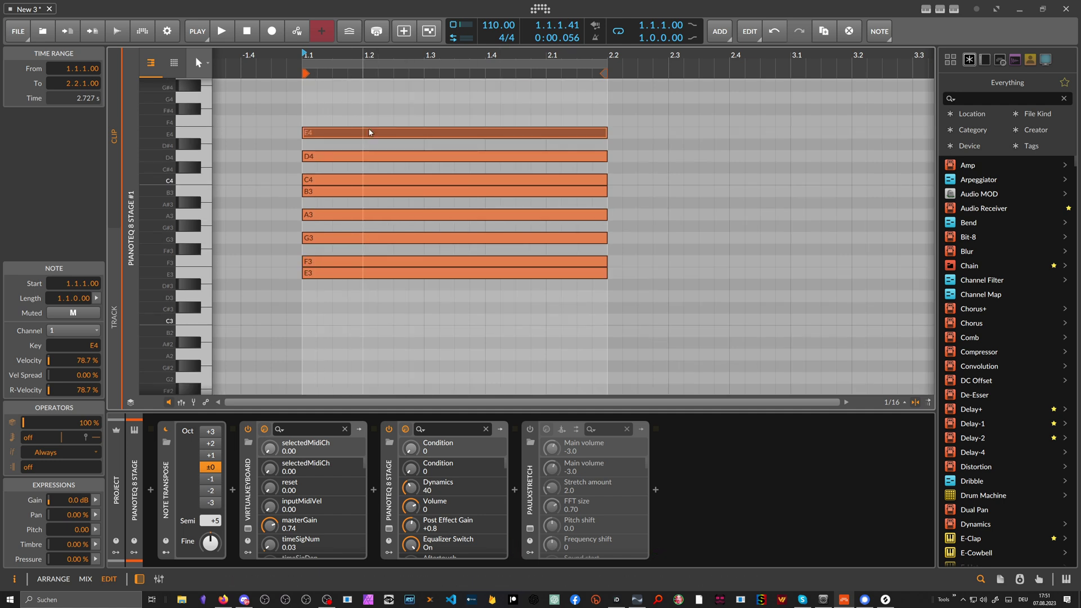
- Set the Note Transpose device's semitone shift to -4 and select the whole E3 to E4 scale
drag(362, 111, 369, 309)
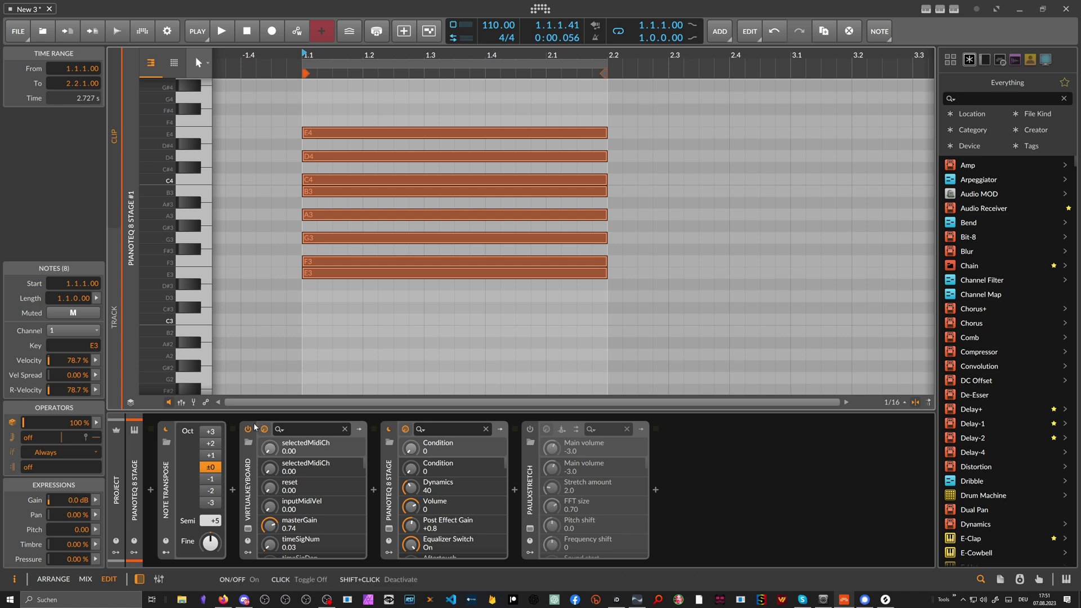
mouse_move(212, 520)
mouse_down()
mouse_move(211, 543)
mouse_move(216, 523)
mouse_up()
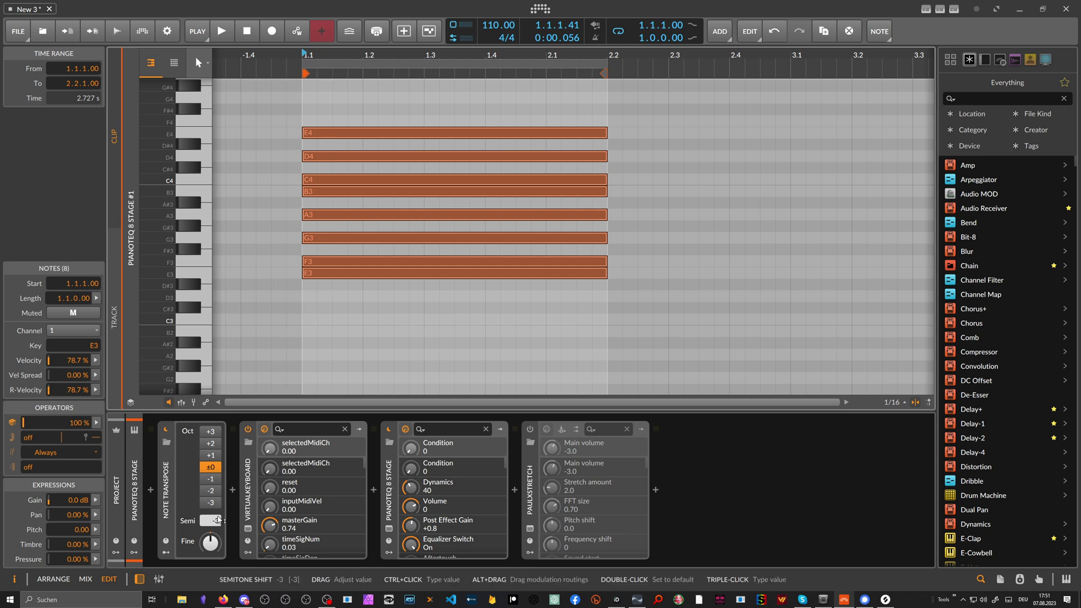
drag(216, 520, 228, 523)
drag(345, 307, 338, 119)
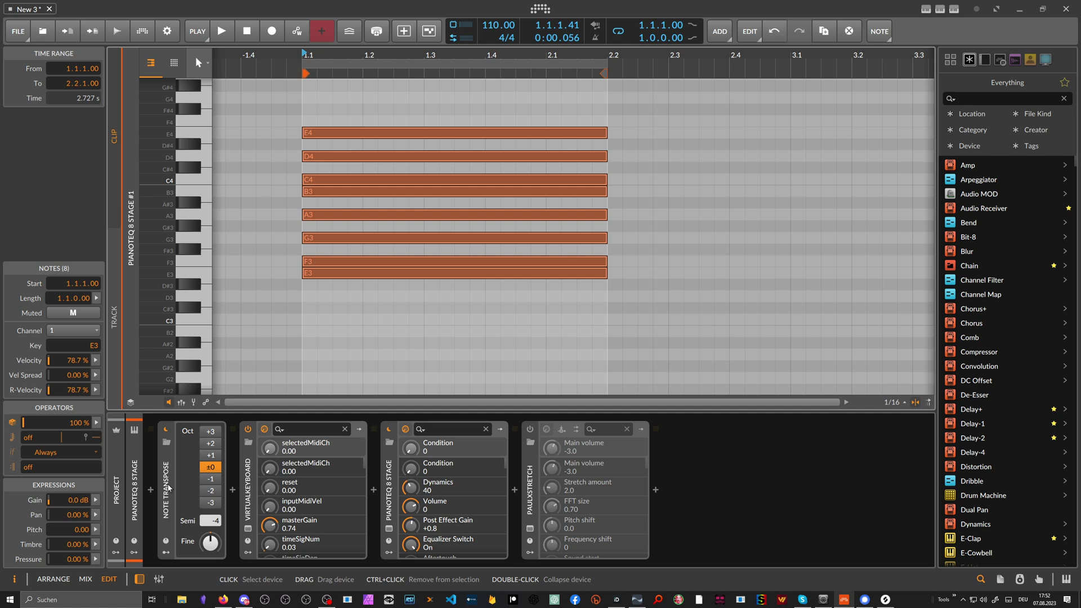
- Transpose all eight scale notes down four semitones so the scale runs from C3 to C4
drag(394, 96, 489, 374)
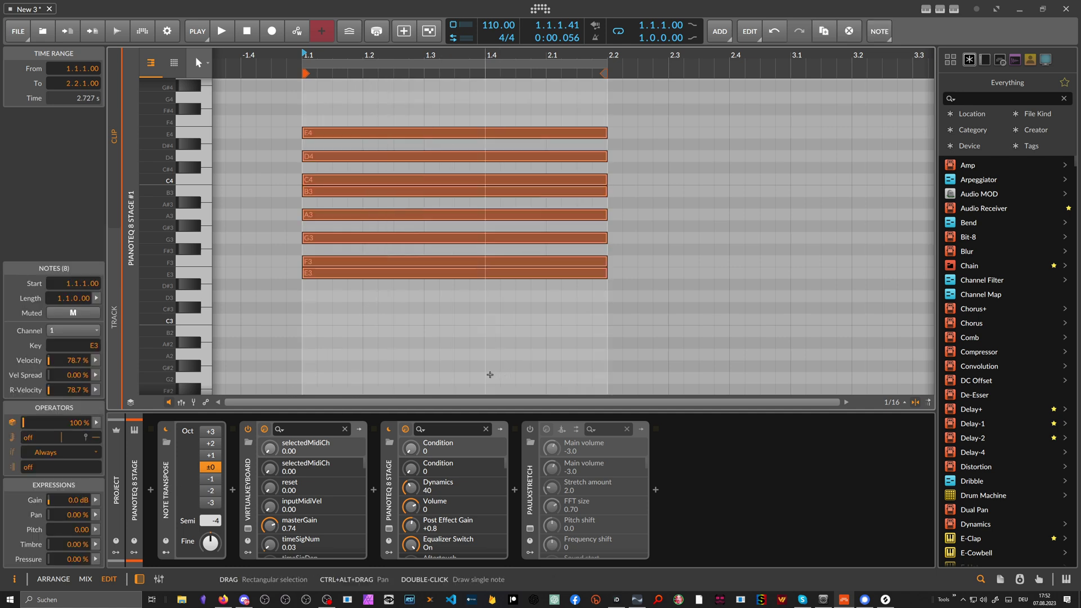
key(Down)
key(Down)
key(Down)
key(Down)
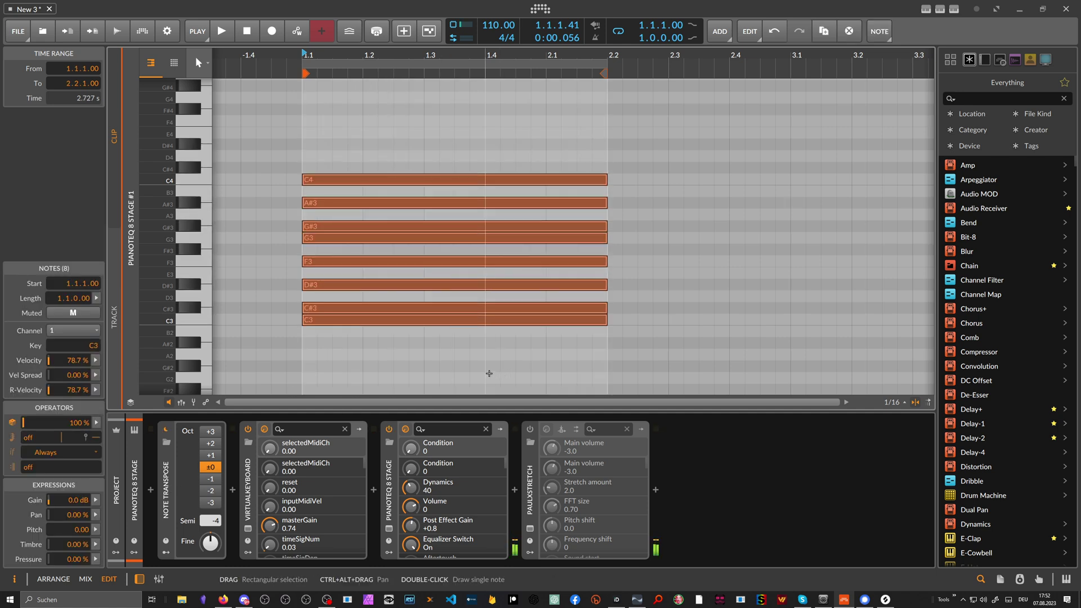
drag(337, 116, 341, 335)
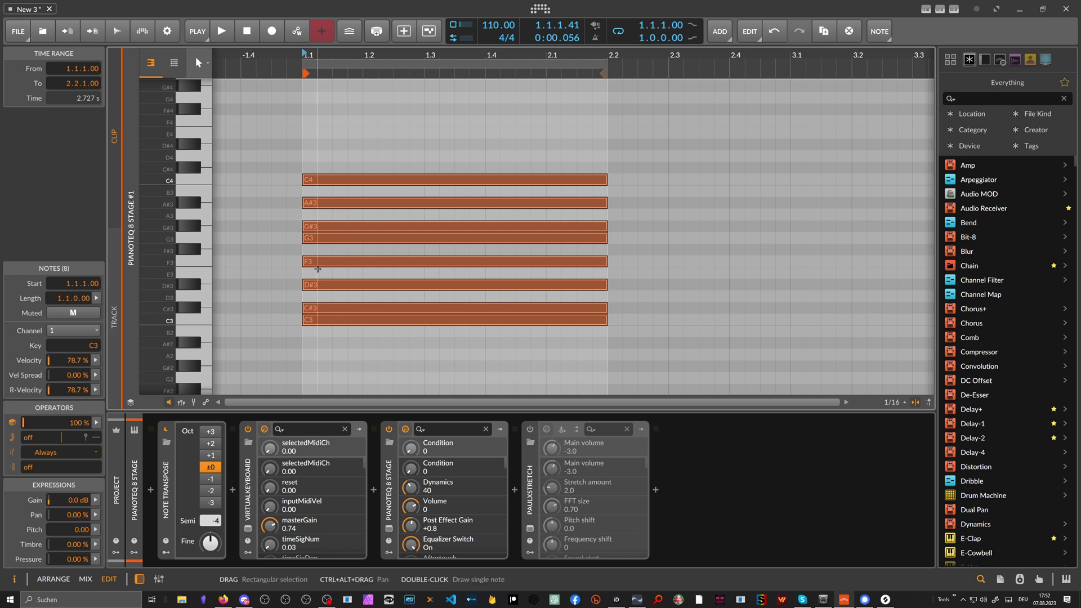
- Remove the Note Transpose device from the chain and delete all notes in the clip
click(164, 466)
key(Delete)
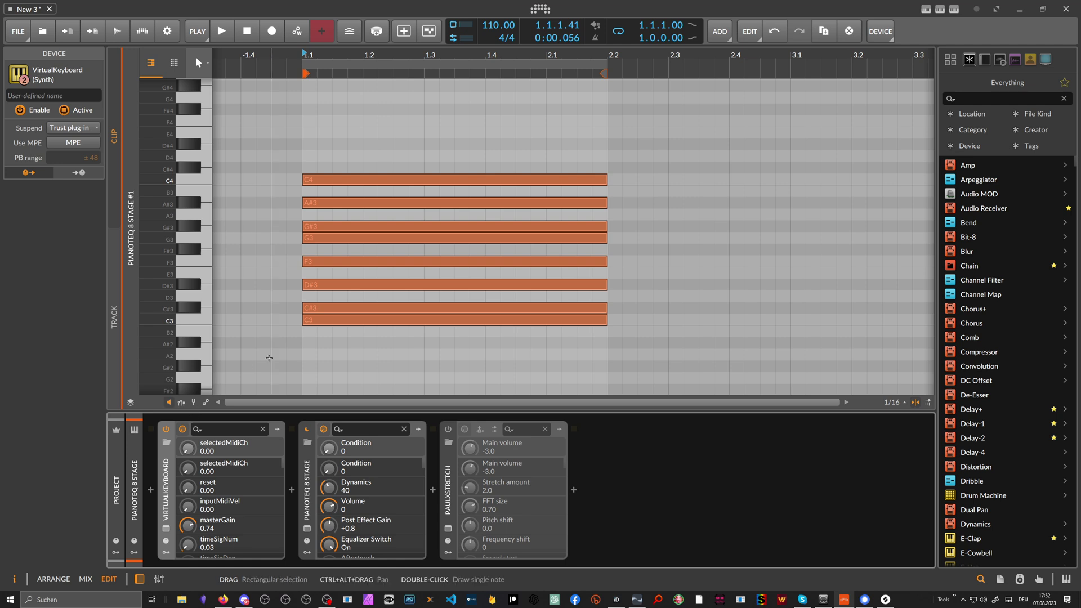
key(Delete)
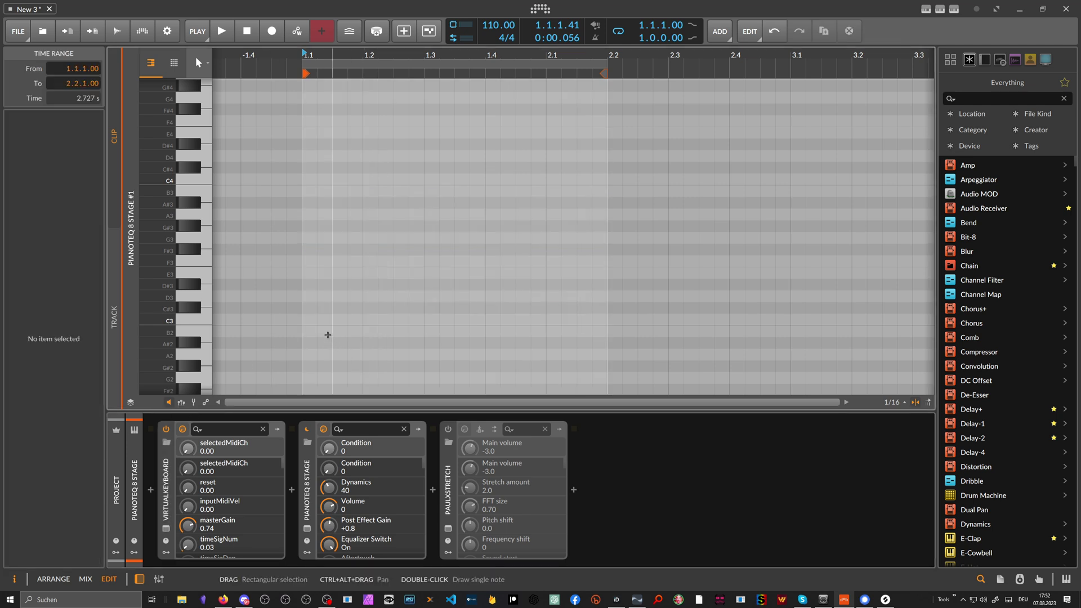
- Draw a stacked chord of C3, E3 and A3 at 1.1.1 and play it briefly
double_click(313, 319)
click(308, 296)
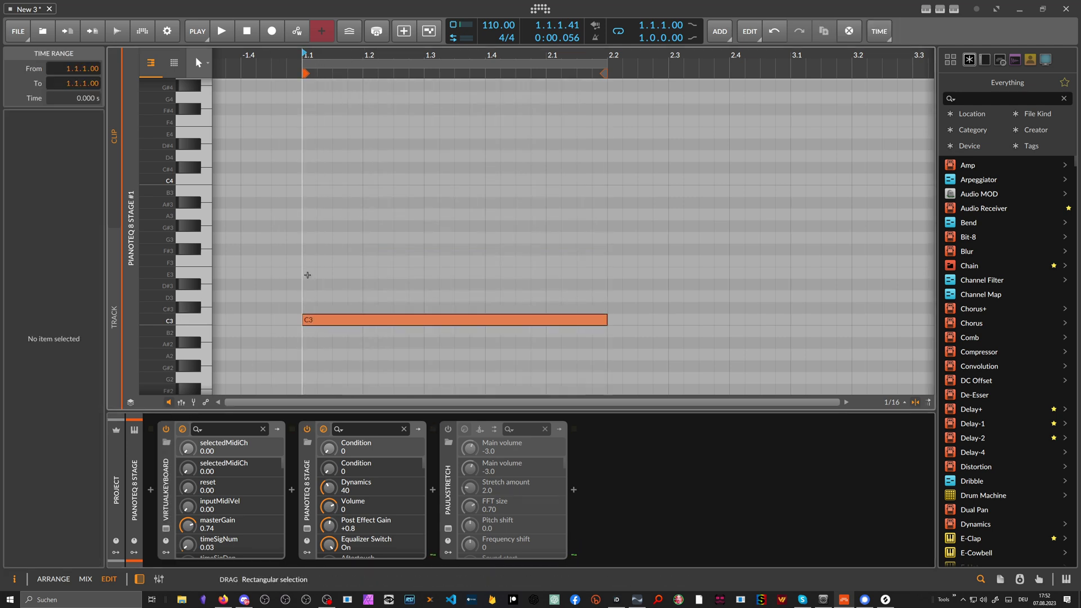
double_click(306, 274)
double_click(306, 214)
key(space)
key(space)
- Try lowering the chord's middle note to D#3, and return it to E3
drag(341, 274, 344, 284)
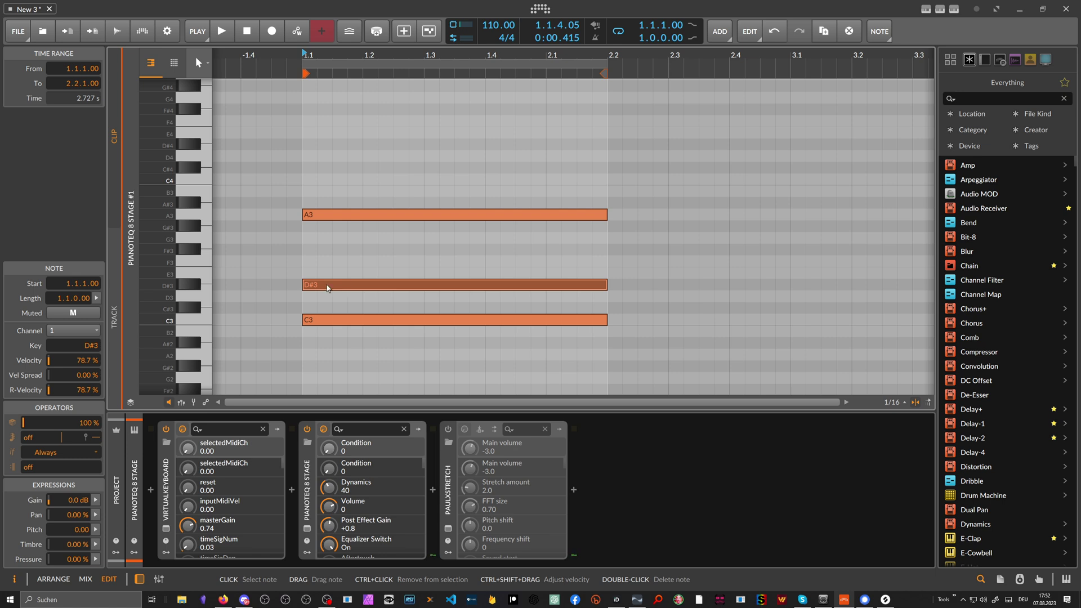
key(Up)
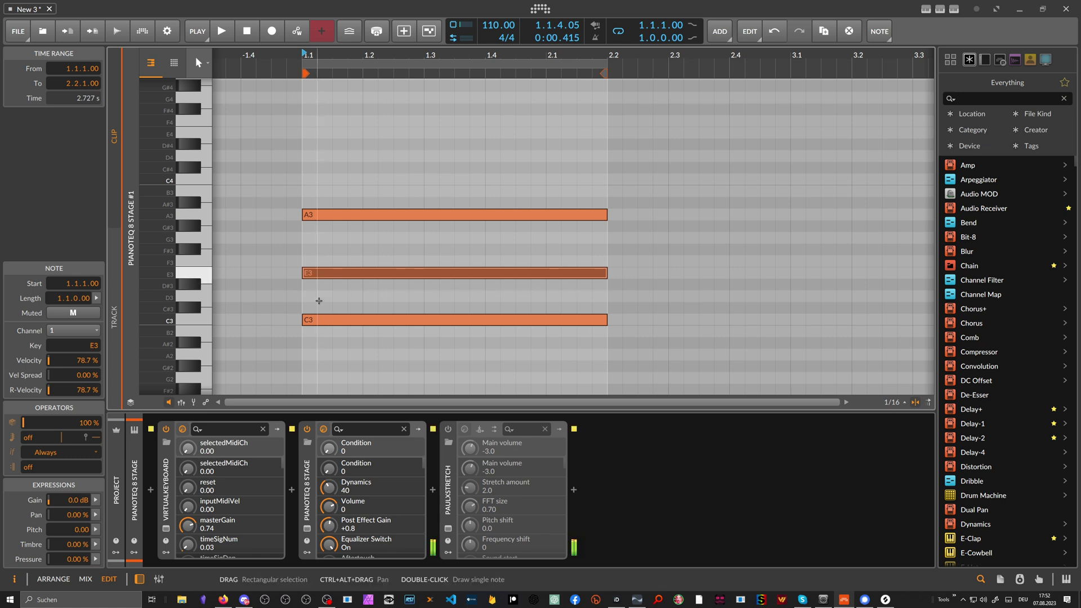
click(352, 215)
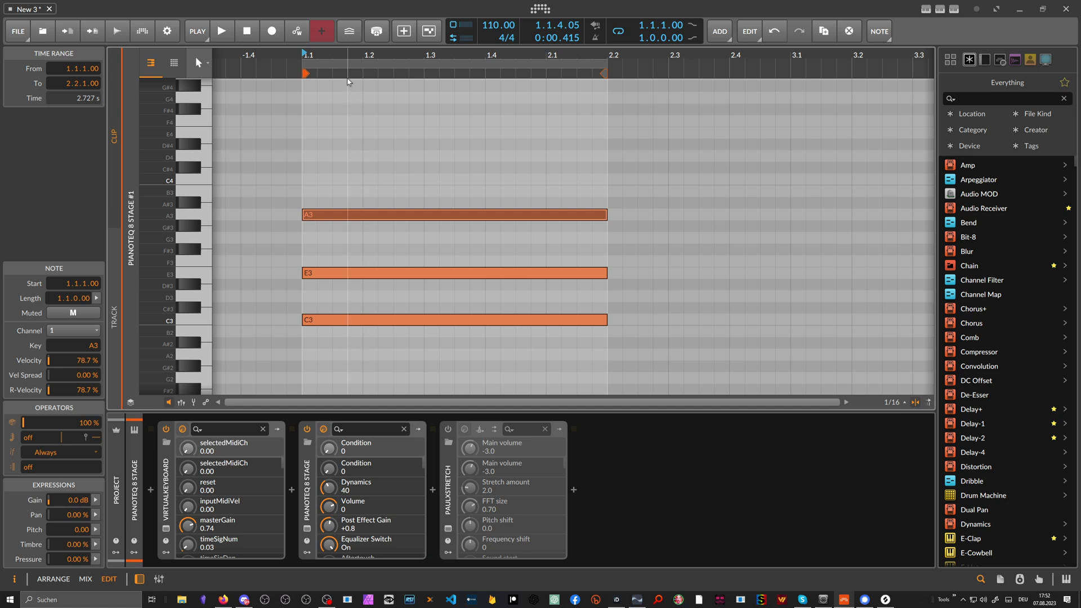
scroll(347, 225, down, 3)
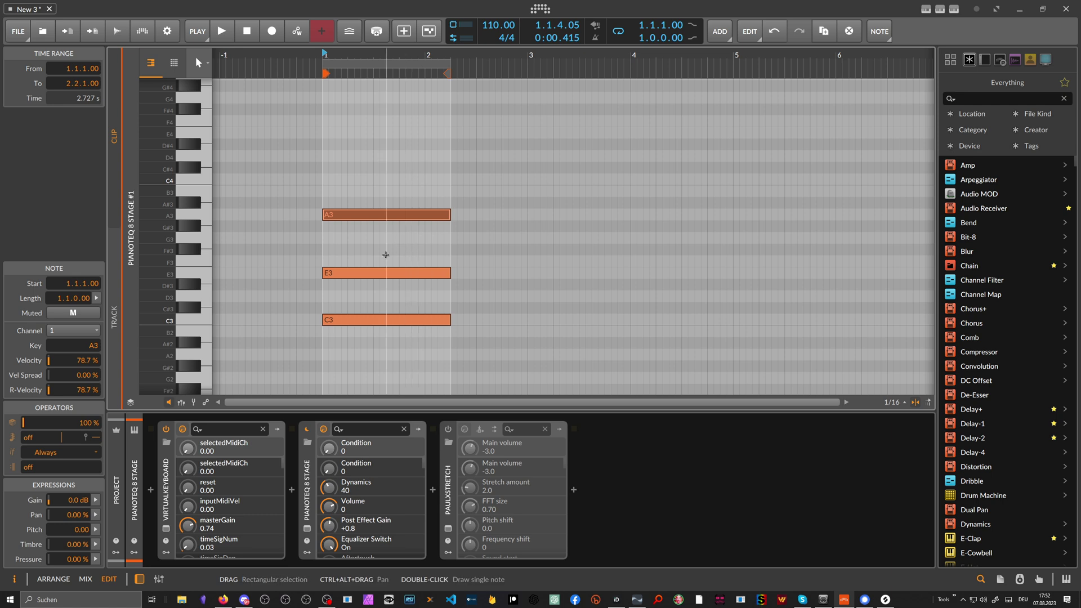
- Delete and redraw the chord's middle note, trying it at D#3 and F3 before returning it to E3
click(433, 273)
key(Delete)
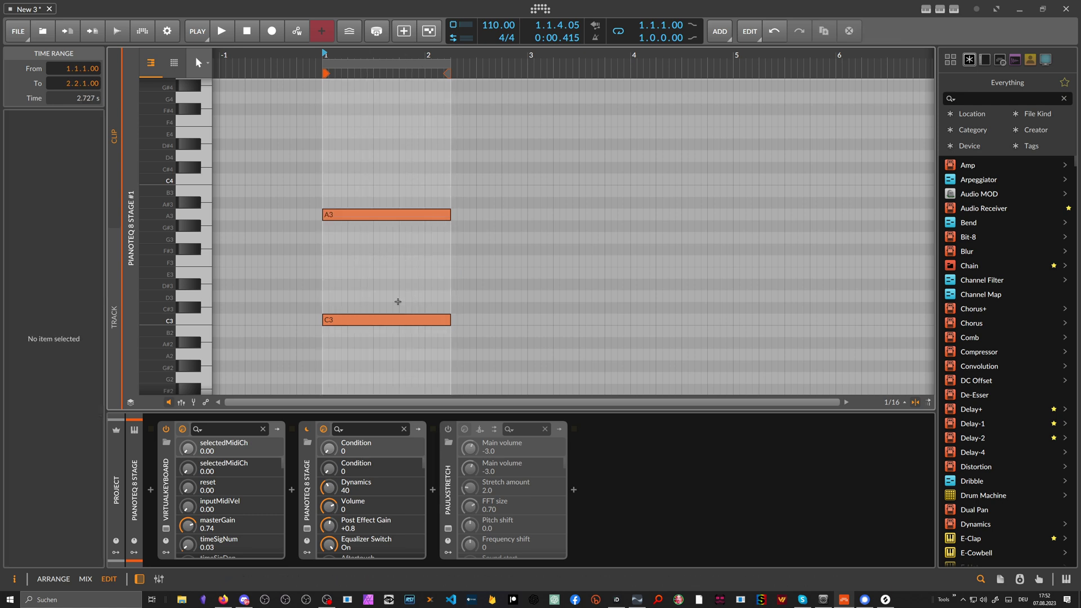
double_click(335, 274)
drag(344, 273, 346, 290)
key(Up)
key(Up)
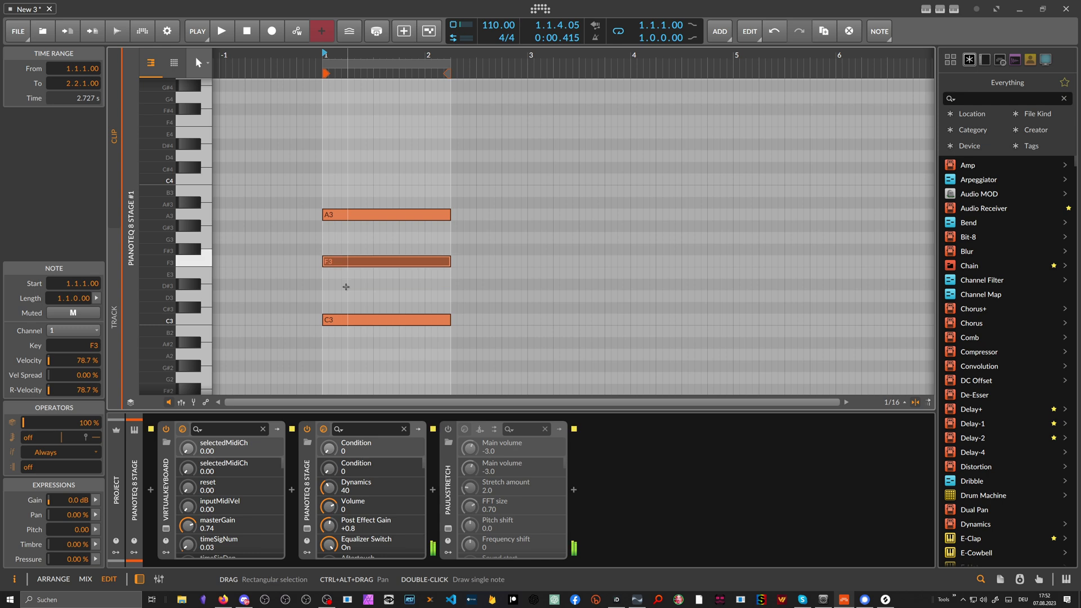
mouse_move(346, 261)
mouse_down()
mouse_move(342, 214)
mouse_move(345, 260)
mouse_up()
key(Down)
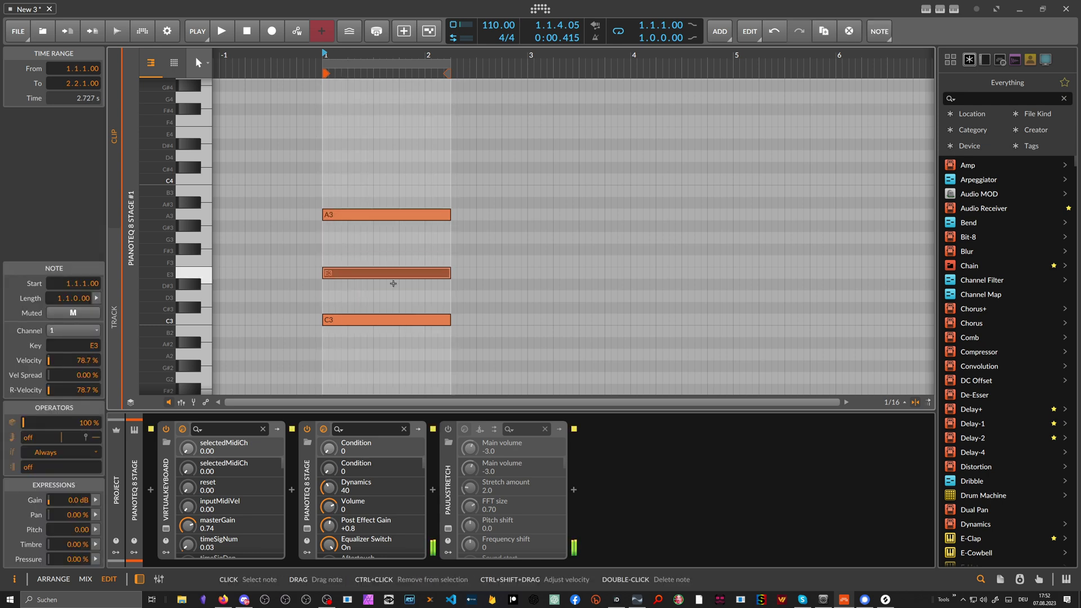
- Play the chord of C3, E3 and A3
key(space)
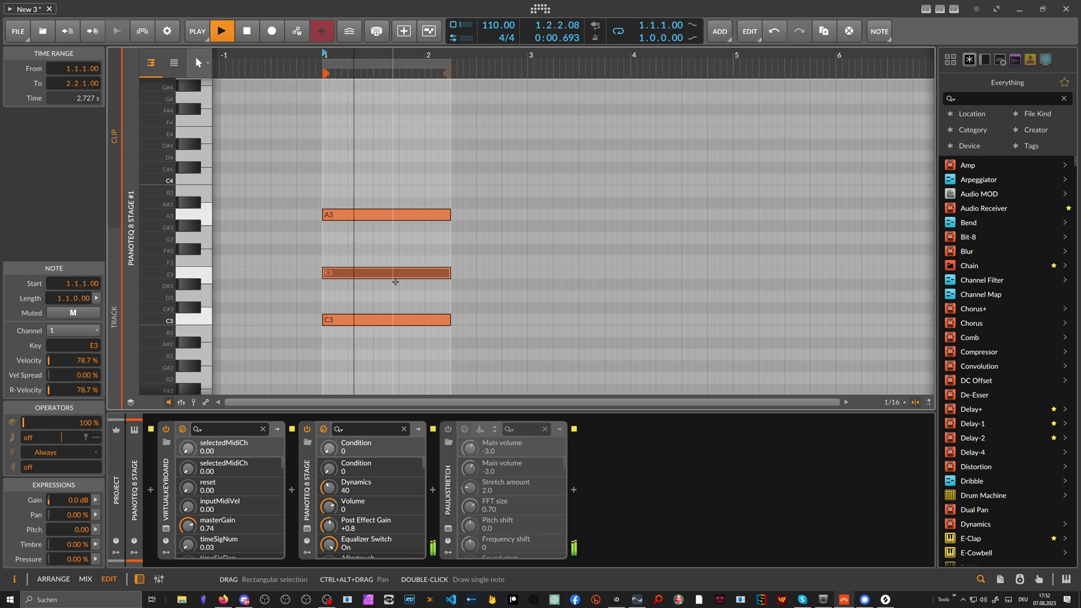
key(space)
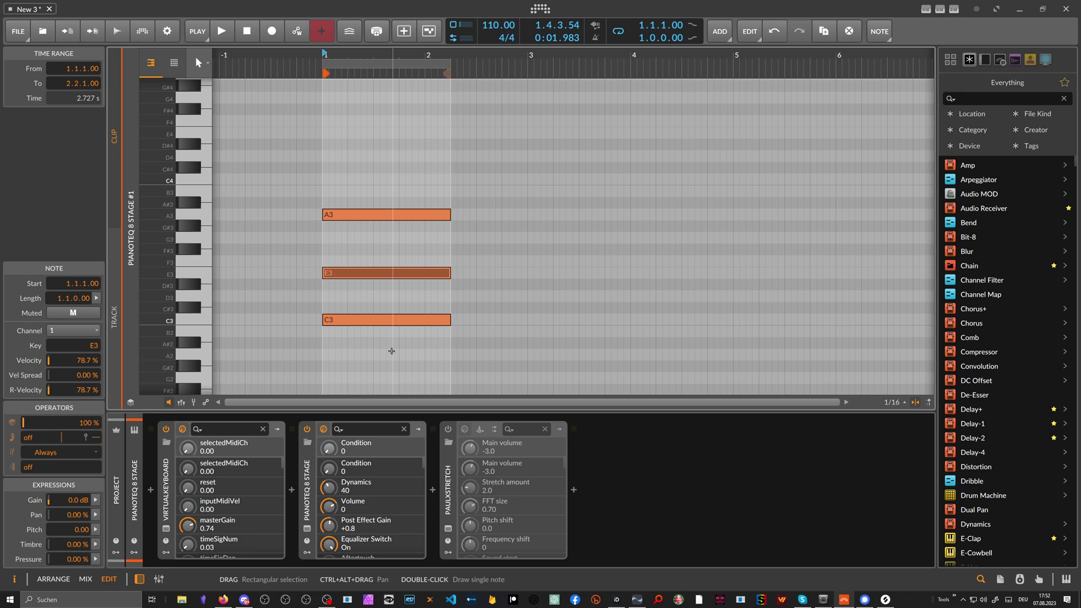
- Duplicate the three-note chord directly after itself and transpose the copy up three semitones to D#3, G3 and C4
key(ctrl+a)
key(ctrl+d)
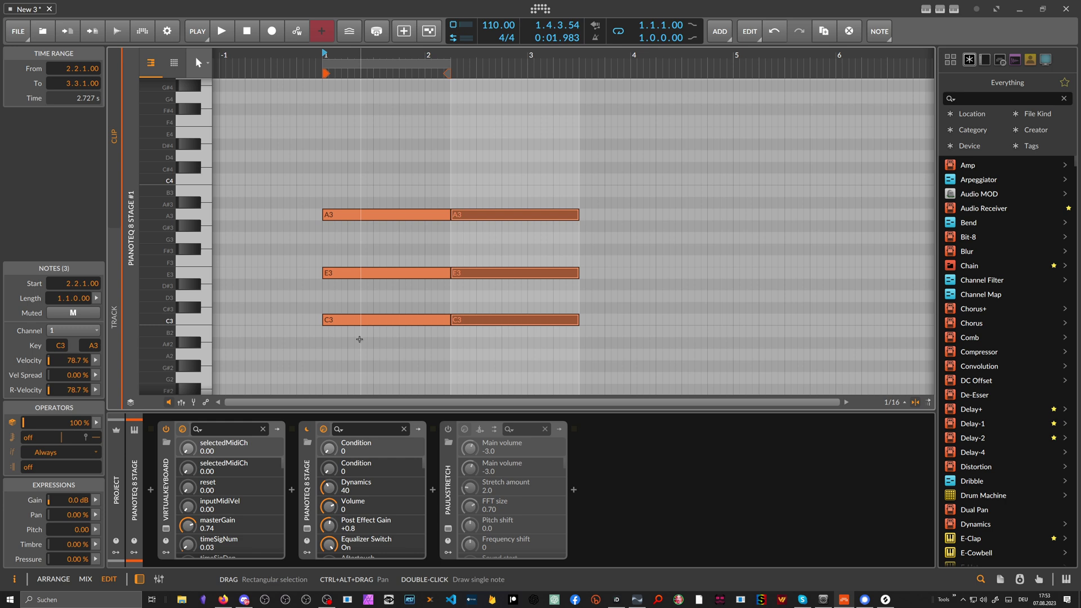
key(Up)
key(Up)
key(Up)
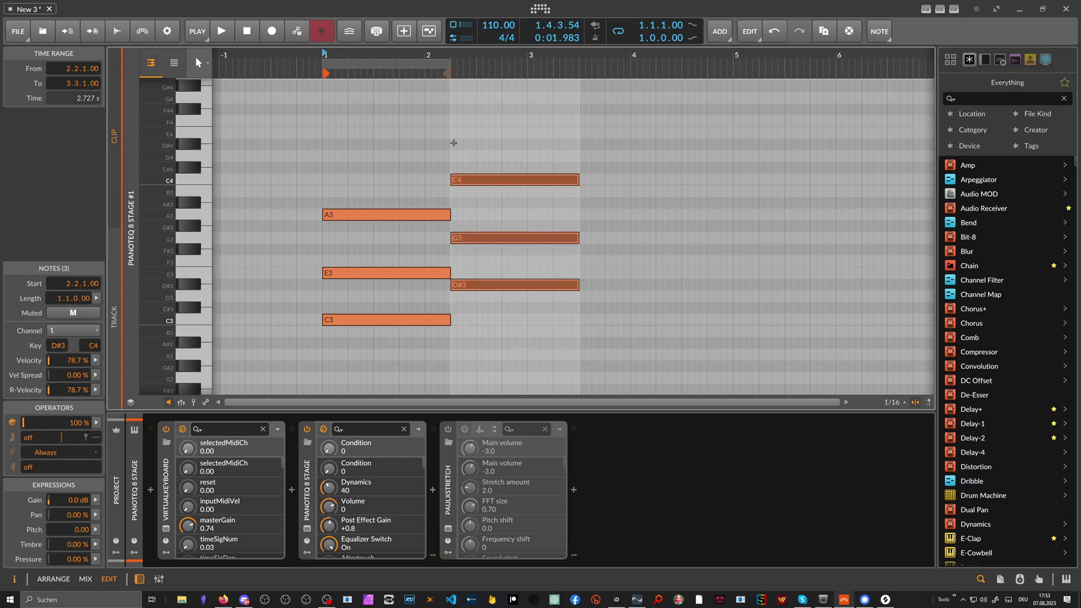
- Extend the clip and the transport loop to a length of 2.2.0, and play both chords
drag(447, 73, 871, 66)
key(alt+1)
key(alt+3)
key(space)
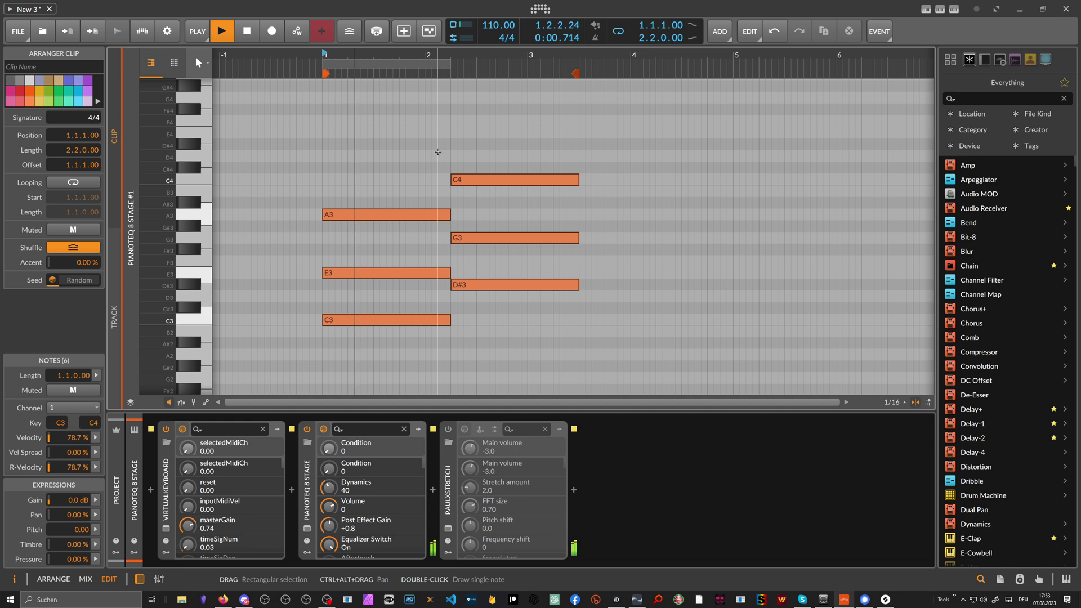
scroll(419, 123, down, 1)
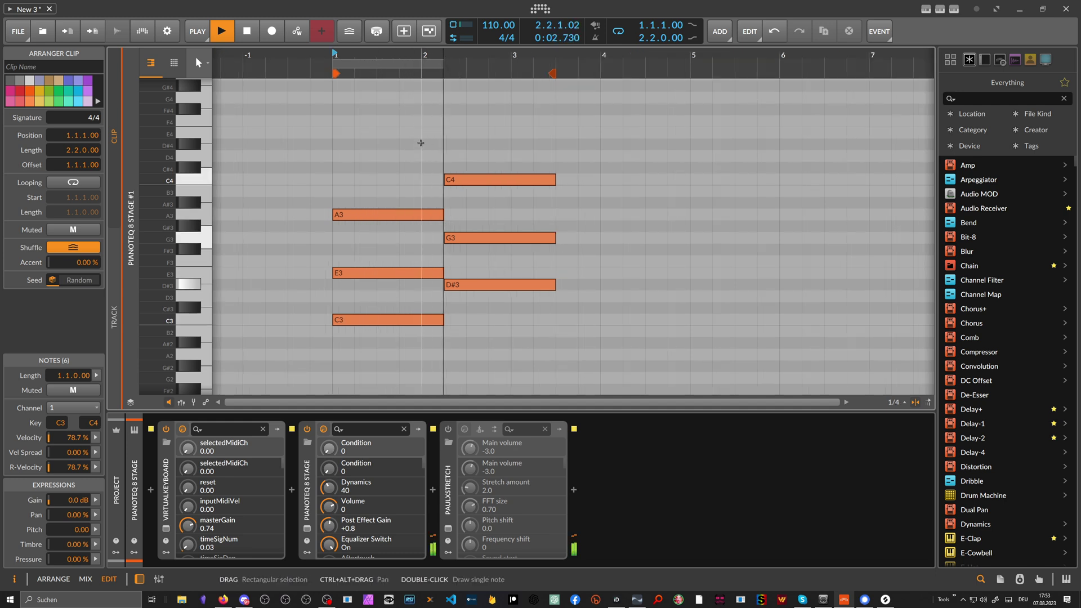
key(space)
- Transpose the second chord up one semitone to E3, G#3 and C#4, and play both chords
alt+click(469, 237)
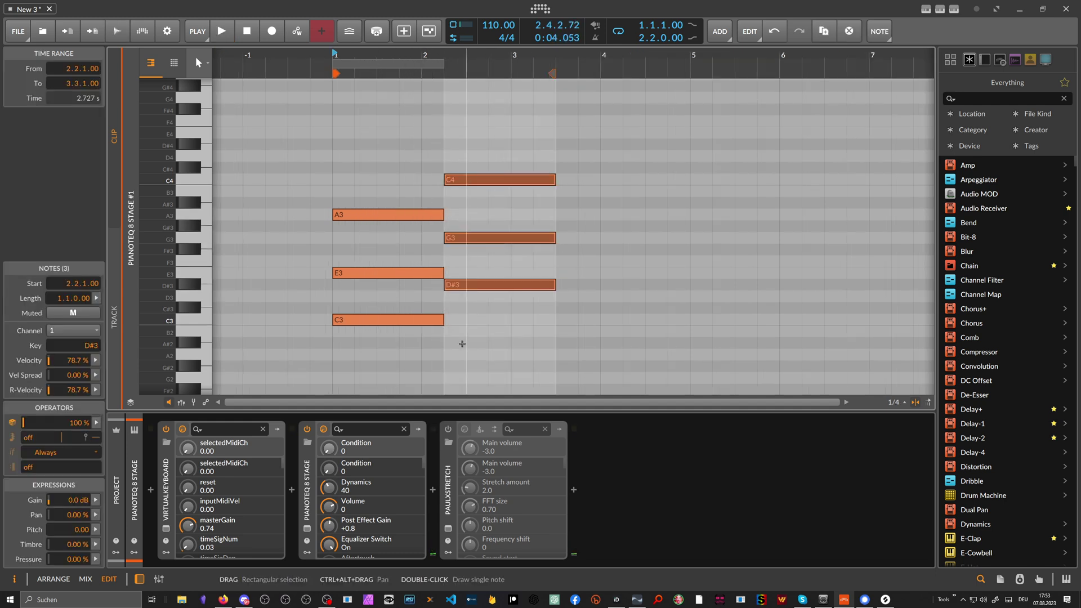
key(Up)
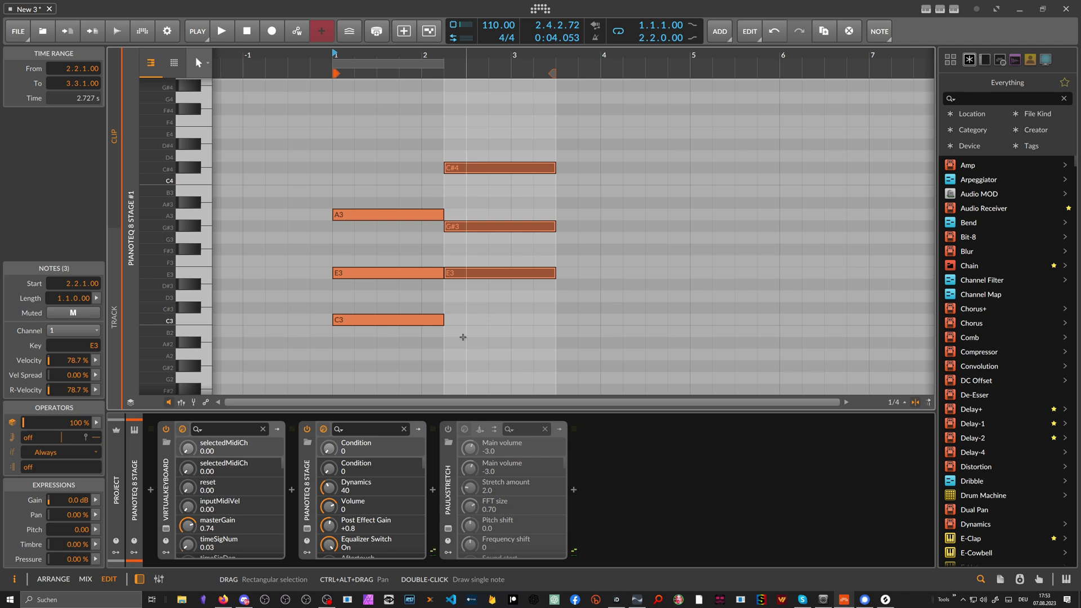
key(space)
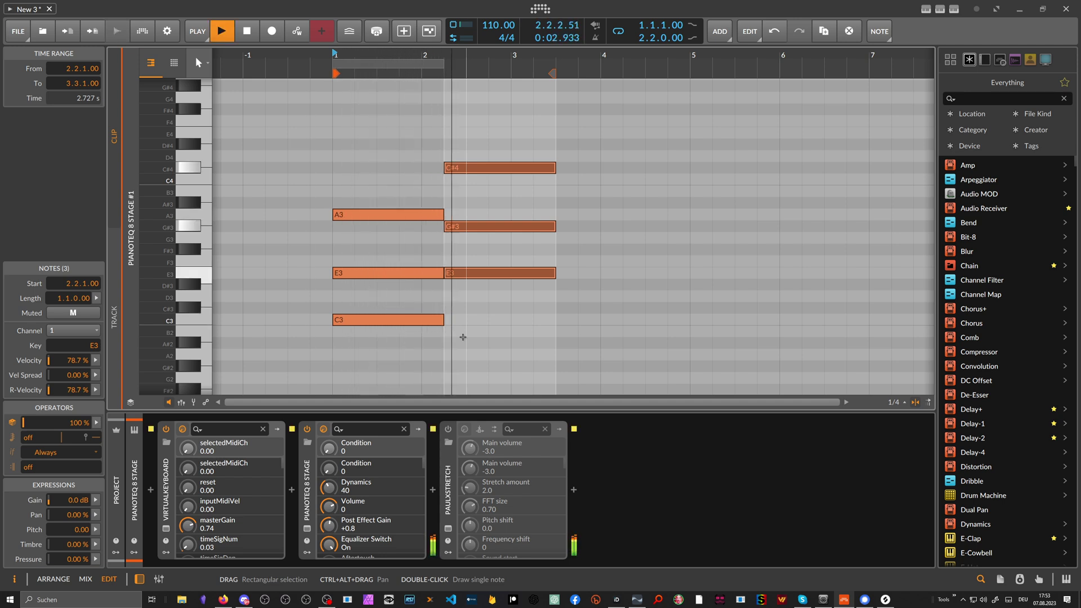
key(space)
- Transpose the second chord up five semitones to A3, C#4 and F#4, and play from bar 2
key(Up)
key(Up)
key(Up)
key(Up)
key(Up)
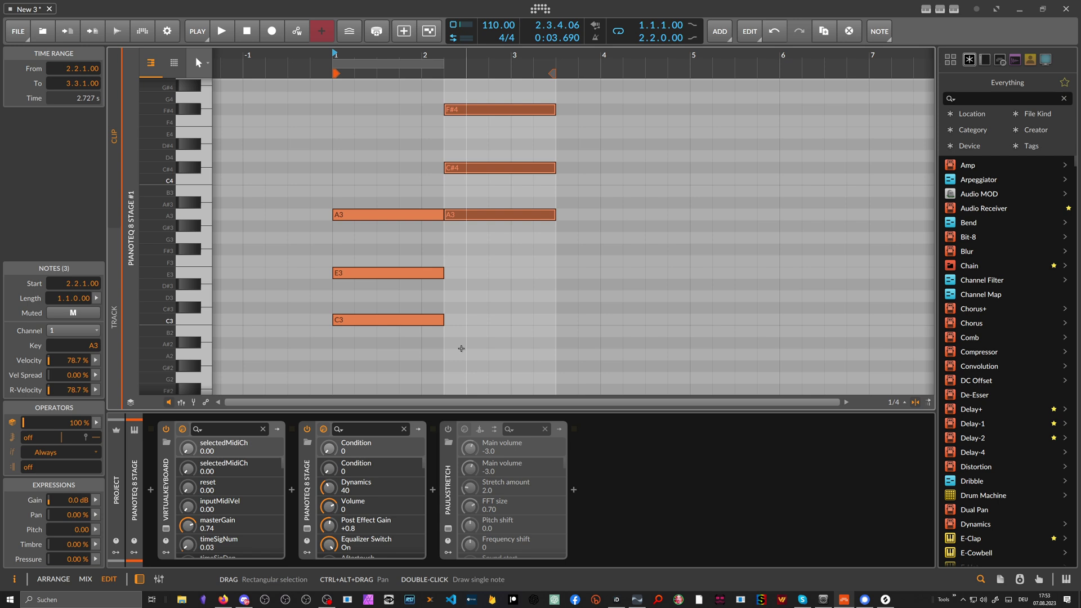
drag(400, 56, 390, 52)
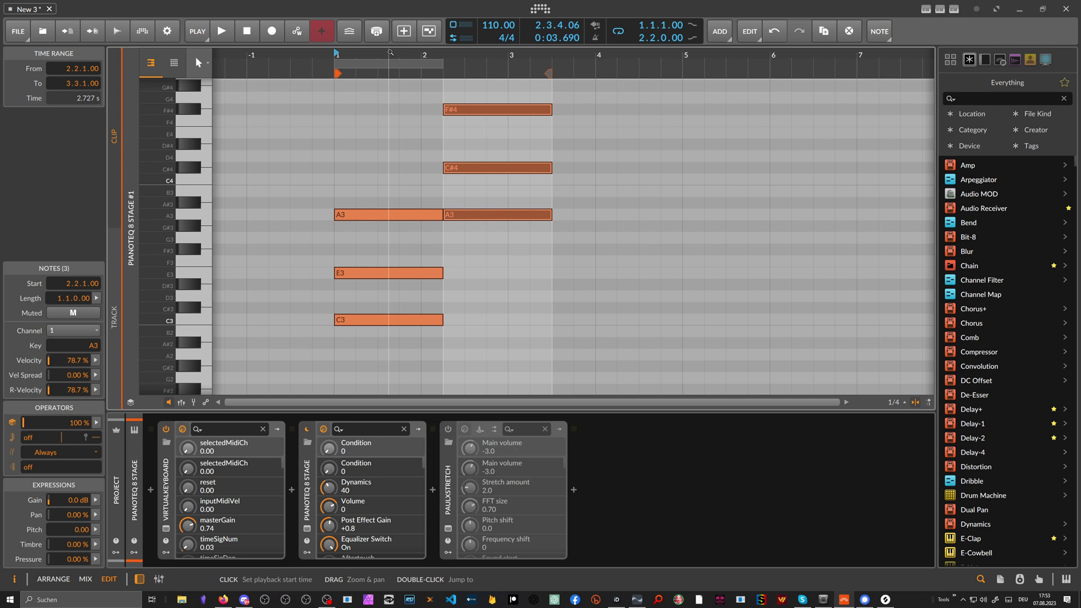
click(475, 135)
click(424, 57)
key(space)
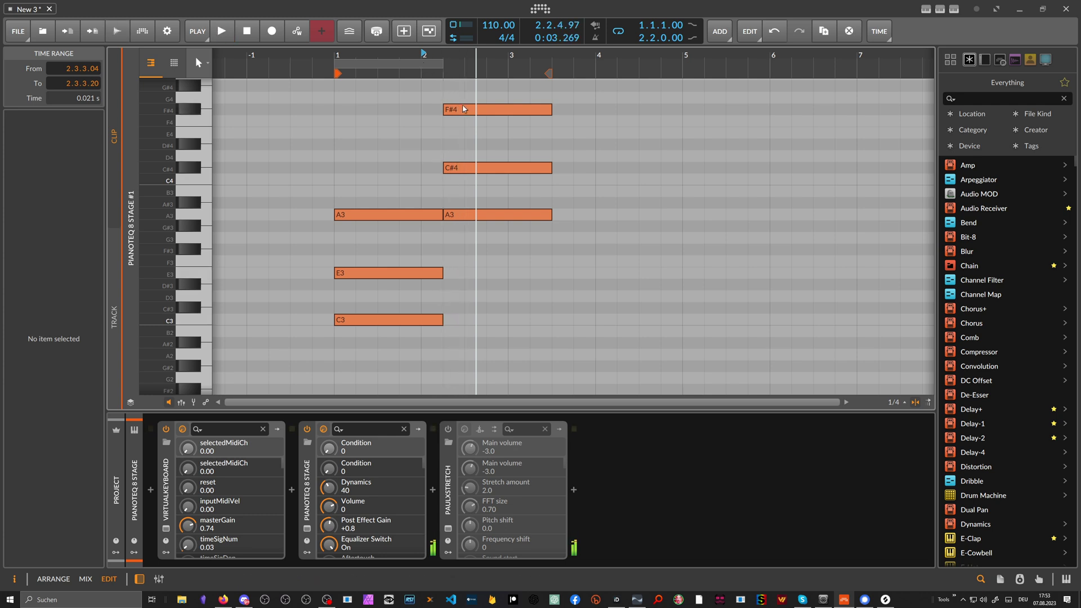
- Lower the second chord by an octave and raise its A2 back to A3, voicing it as C#3, F#3 and A3
drag(463, 93, 464, 238)
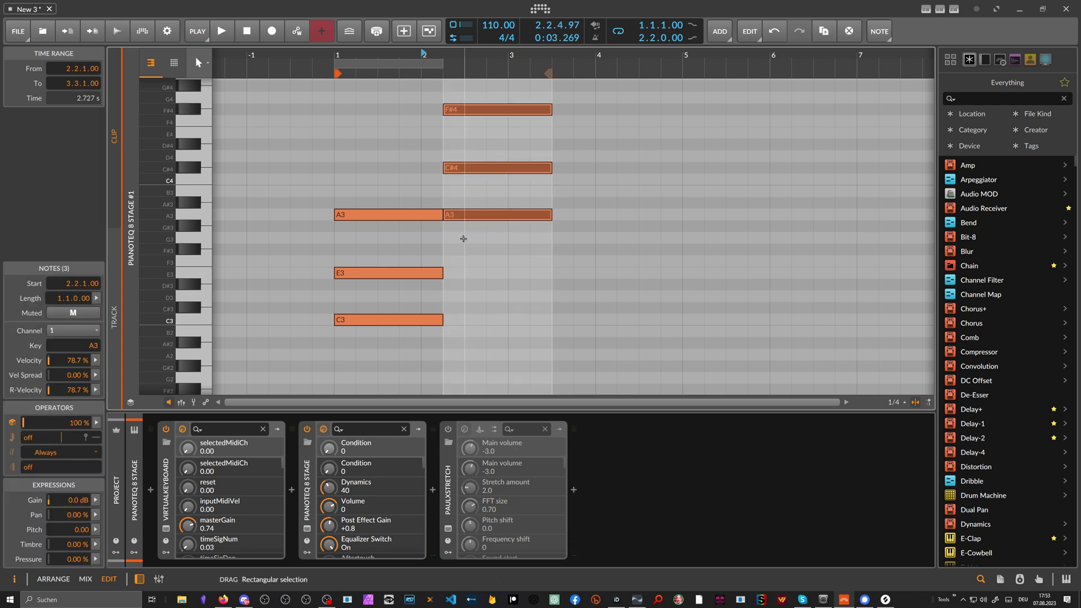
key(shift+Down)
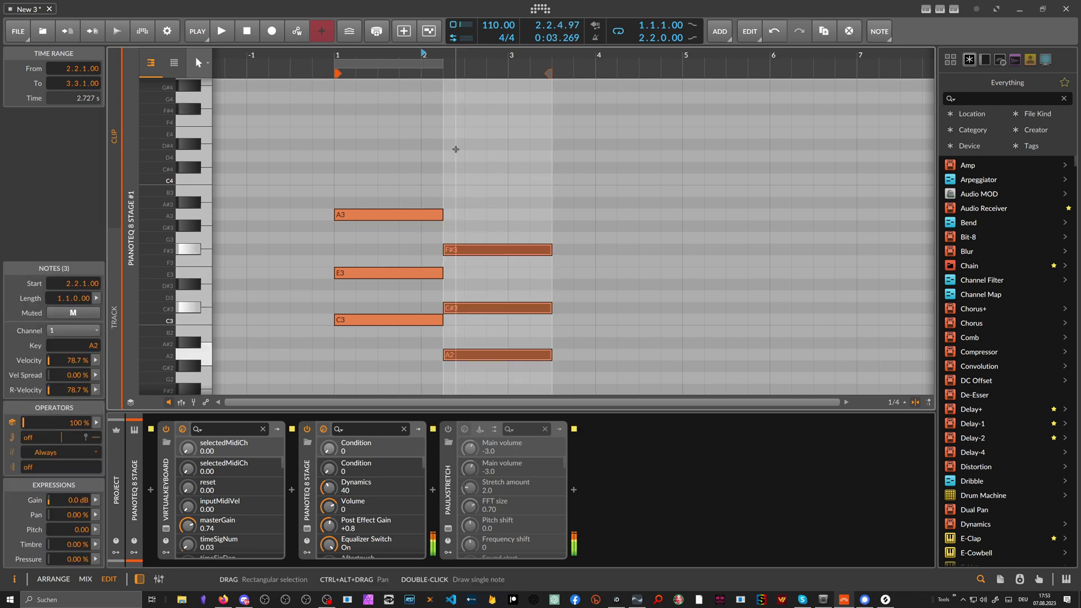
click(471, 355)
key(shift+Up)
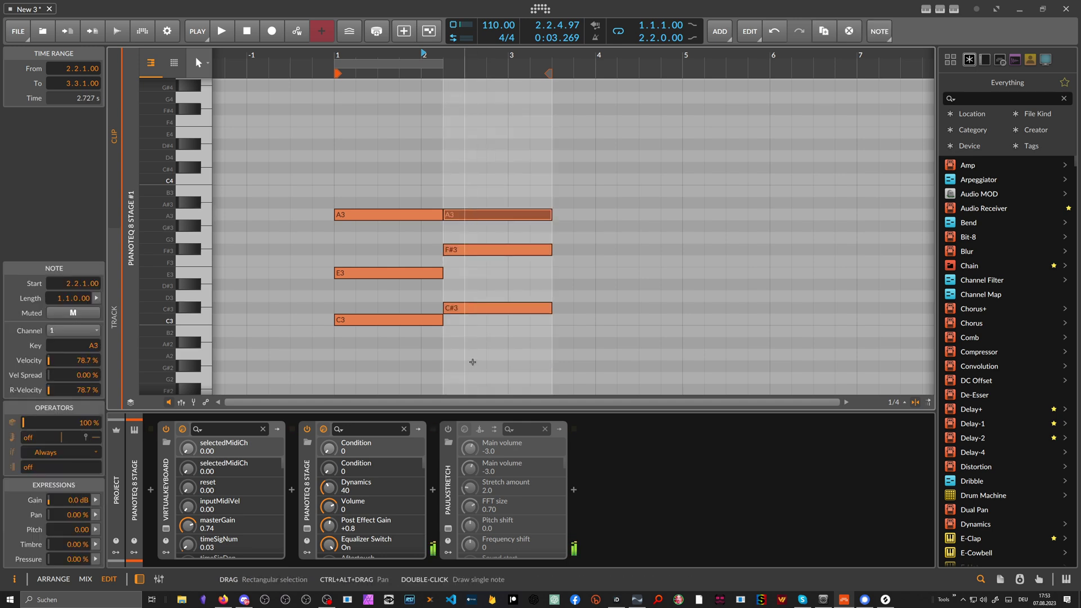
click(468, 235)
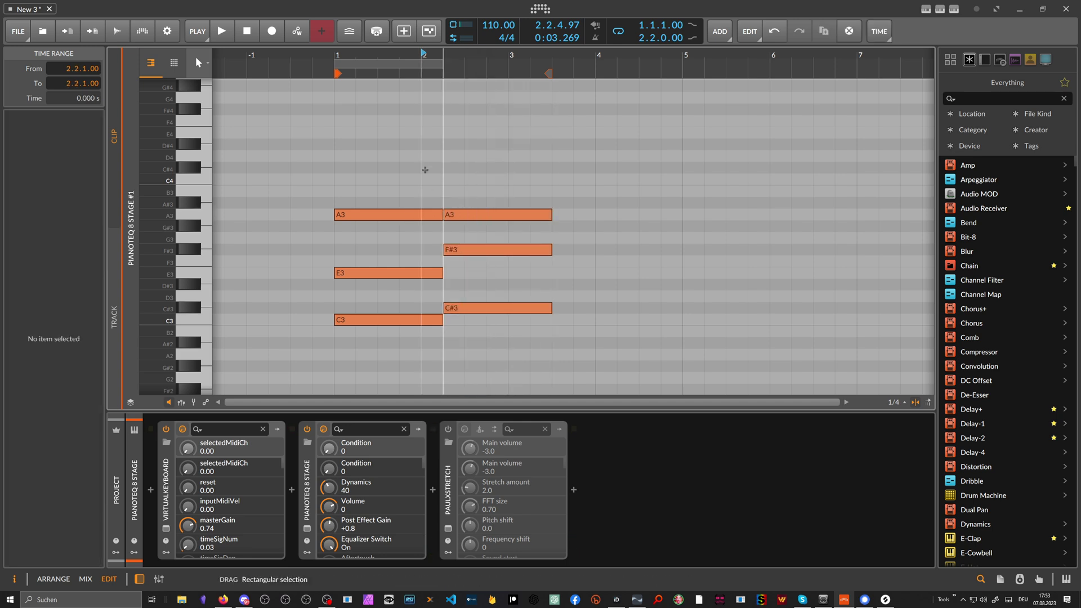
- Duplicate the second chord directly after itself and transpose the copy through several pitches up to G#3, C#4 and E4
drag(478, 182, 489, 327)
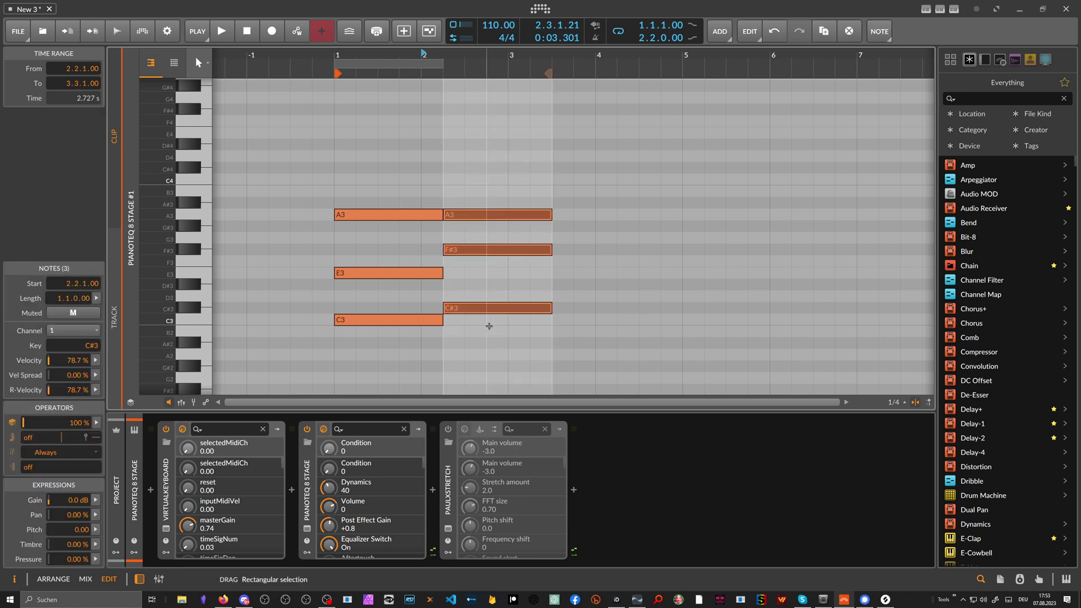
key(ctrl+d)
key(Up)
key(Up)
key(Up)
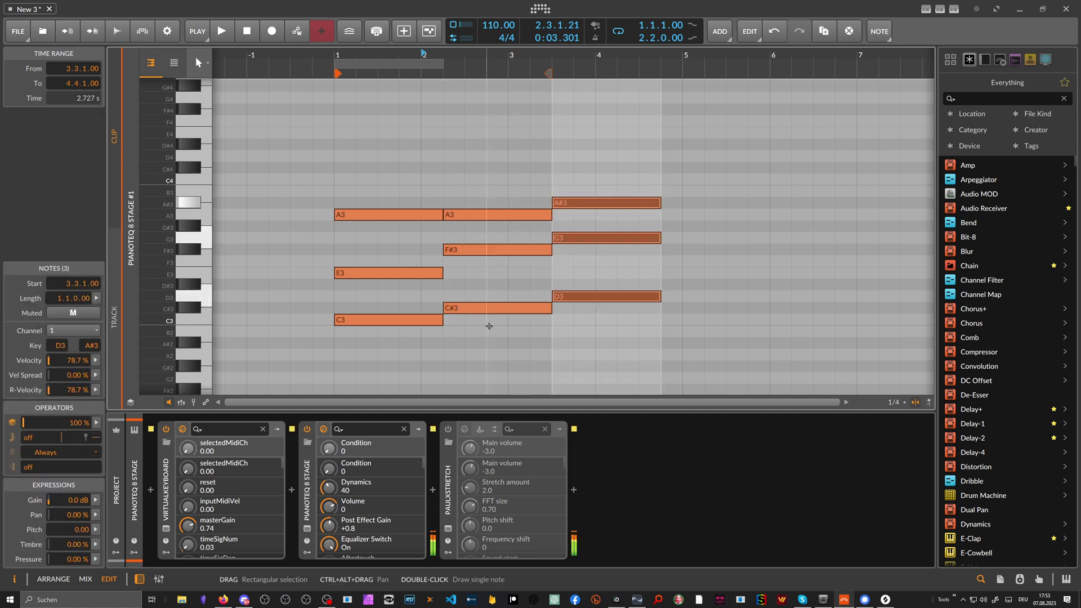
key(Up)
key(Up)
key(Up)
key(Up)
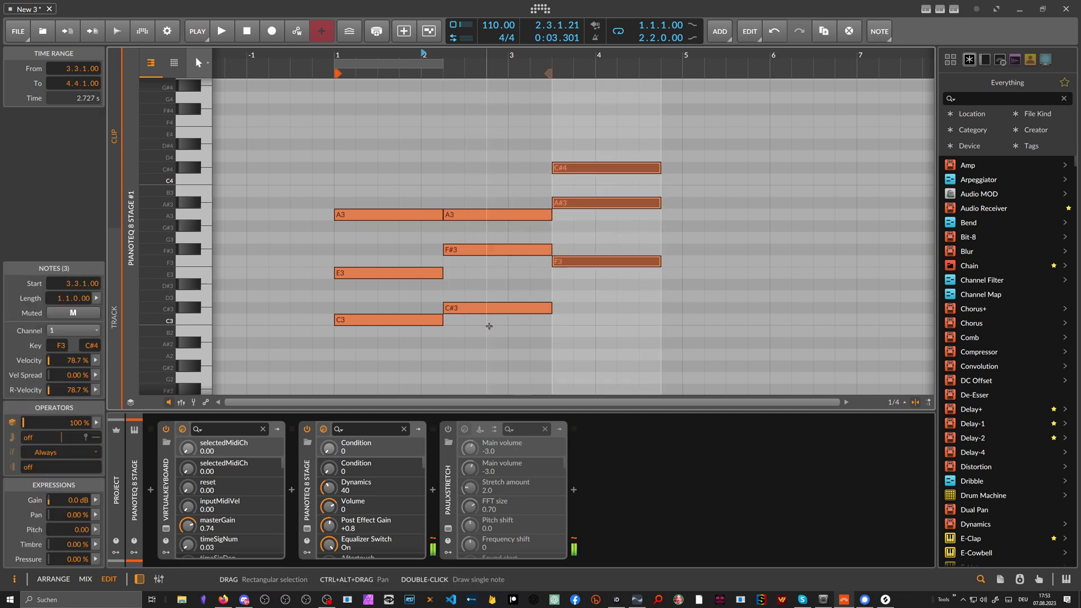
key(Down)
key(Down)
key(Down)
key(Down)
key(Down)
key(Down)
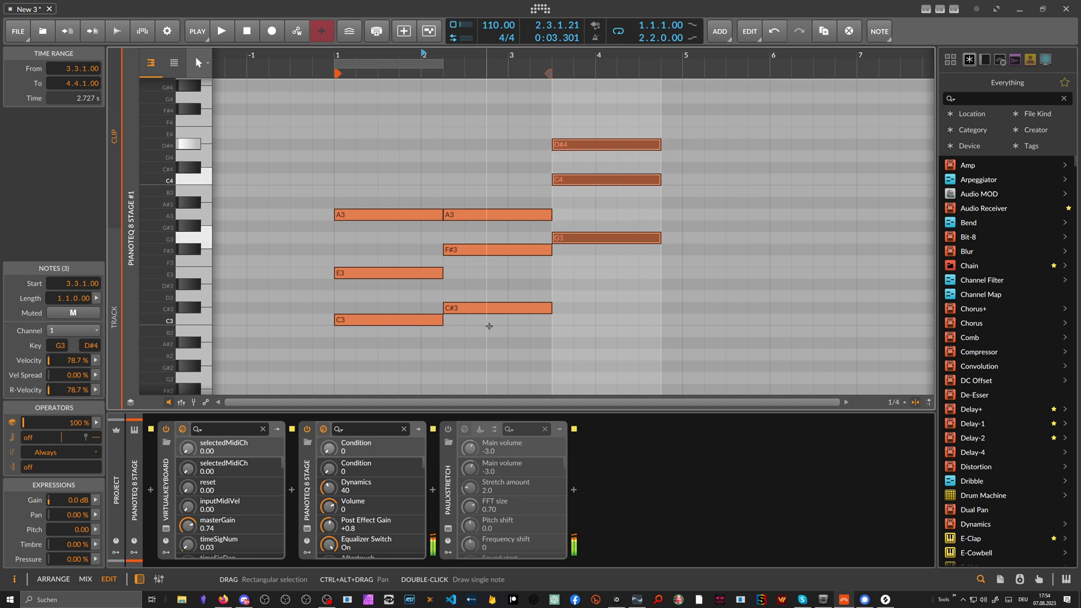
key(Up)
key(Up)
key(Up)
key(Up)
key(Up)
key(Up)
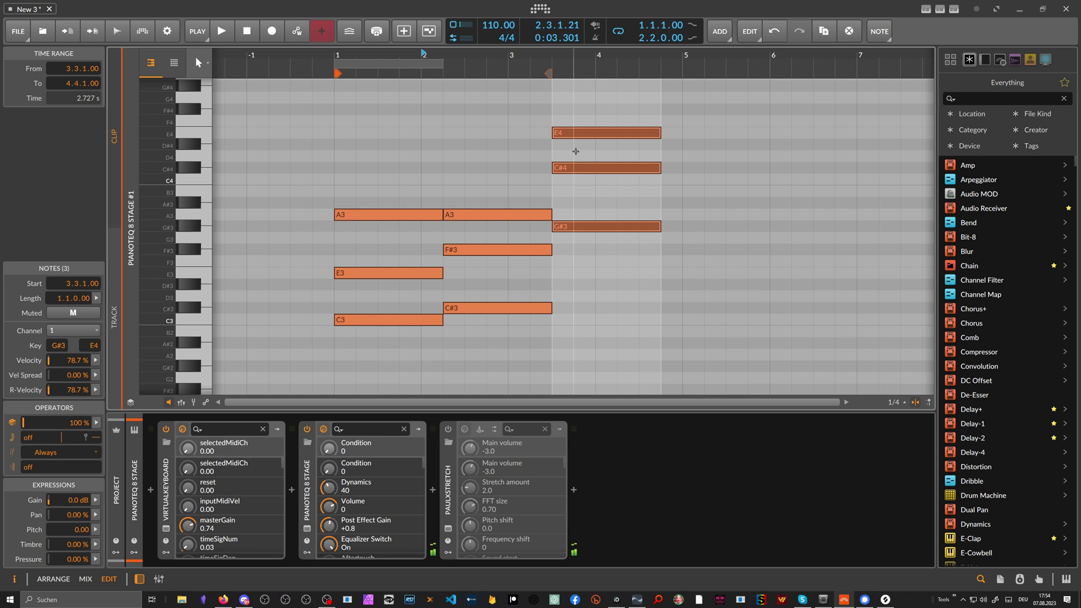
- Lower the third chord's E4 and C#4 by an octave to E3 and C#3
click(577, 133)
key(shift+Down)
click(584, 168)
key(shift+Down)
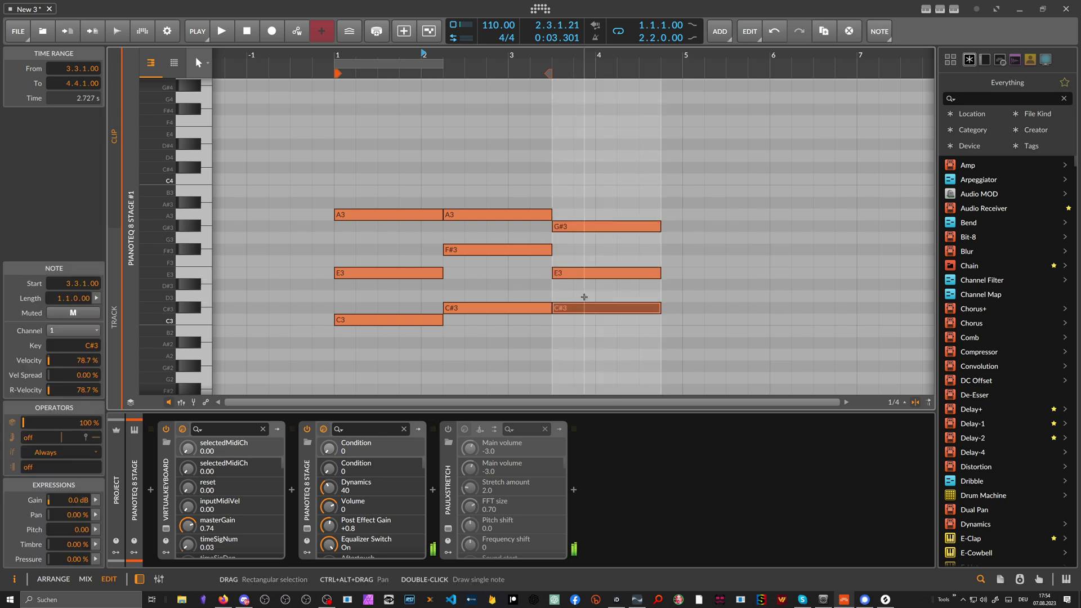
- Shorten all three chords to a length of 0.2.0 and move them together so they follow each other without gaps
drag(415, 184, 377, 320)
drag(452, 189, 421, 313)
key(Left)
key(Left)
key(Left)
drag(495, 216, 435, 310)
drag(528, 310, 456, 325)
- Duplicate the third chord directly after itself and transpose the copy up seven semitones to G#3, B3 and D#4
key(ctrl+d)
key(Up)
key(Up)
key(Up)
key(Up)
key(Up)
key(Up)
key(Up)
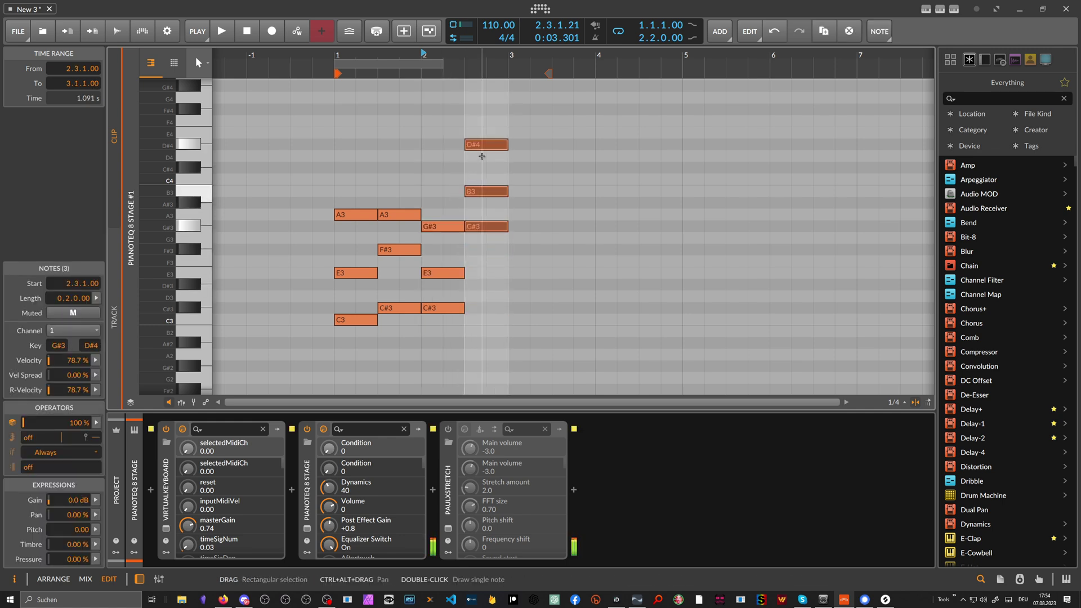
- Revoice the fourth chord with octave shifts so its notes are B2, D#3 and G#3
key(shift+Down)
click(486, 333)
key(shift+Up)
click(483, 356)
click(482, 366)
key(shift+Up)
click(480, 192)
key(shift+Down)
- Set the playback start to bar 1 and play the four-chord progression
key(space)
key(space)
click(339, 55)
key(space)
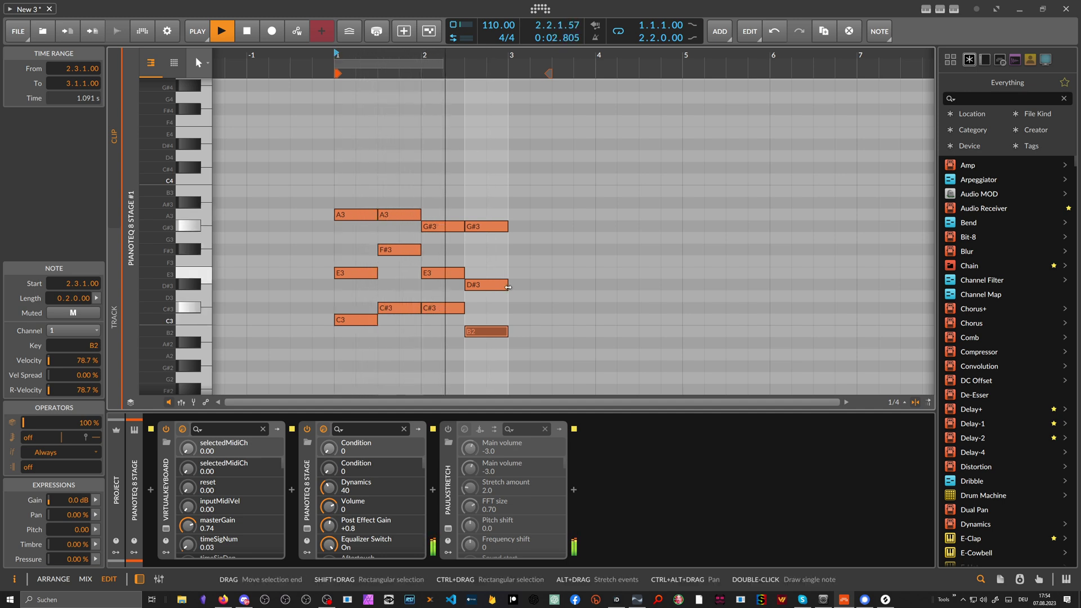
key(space)
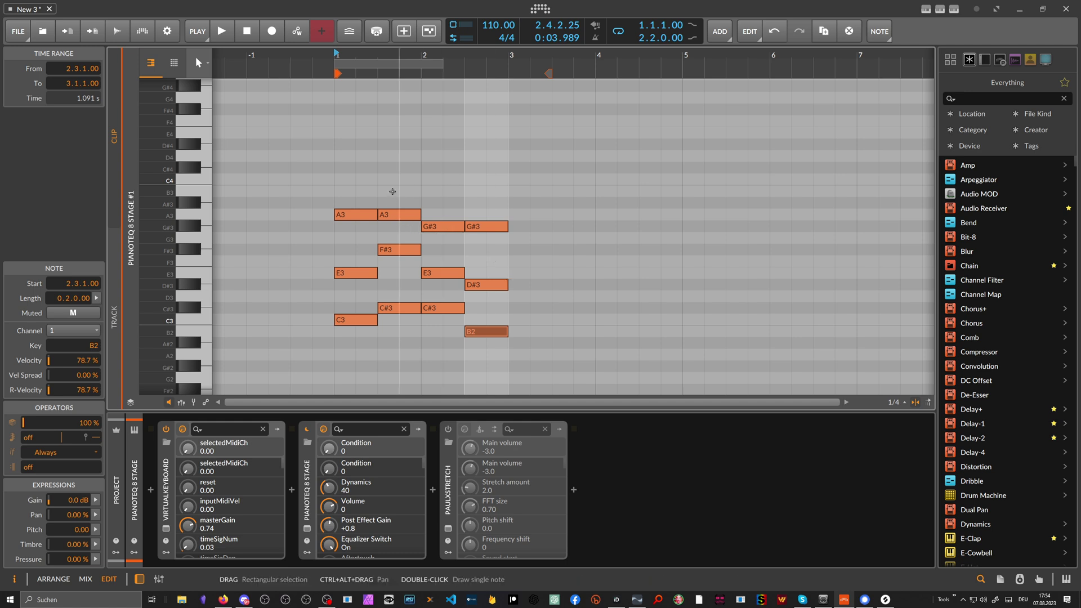
- Select the second, first and fourth chords in turn and examine how their notes are built
drag(391, 193, 414, 342)
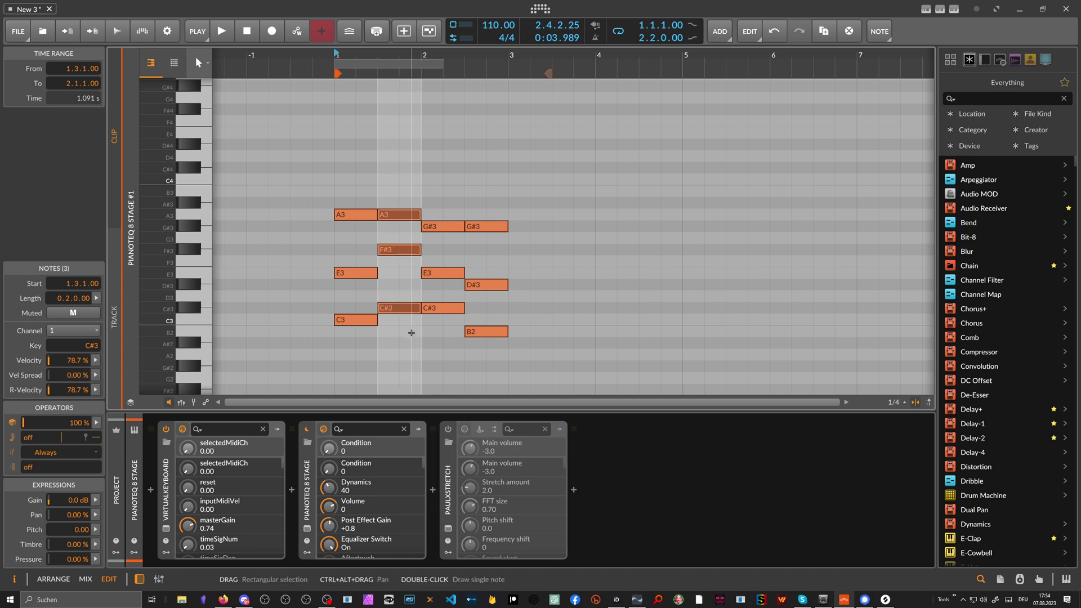
drag(353, 340, 324, 158)
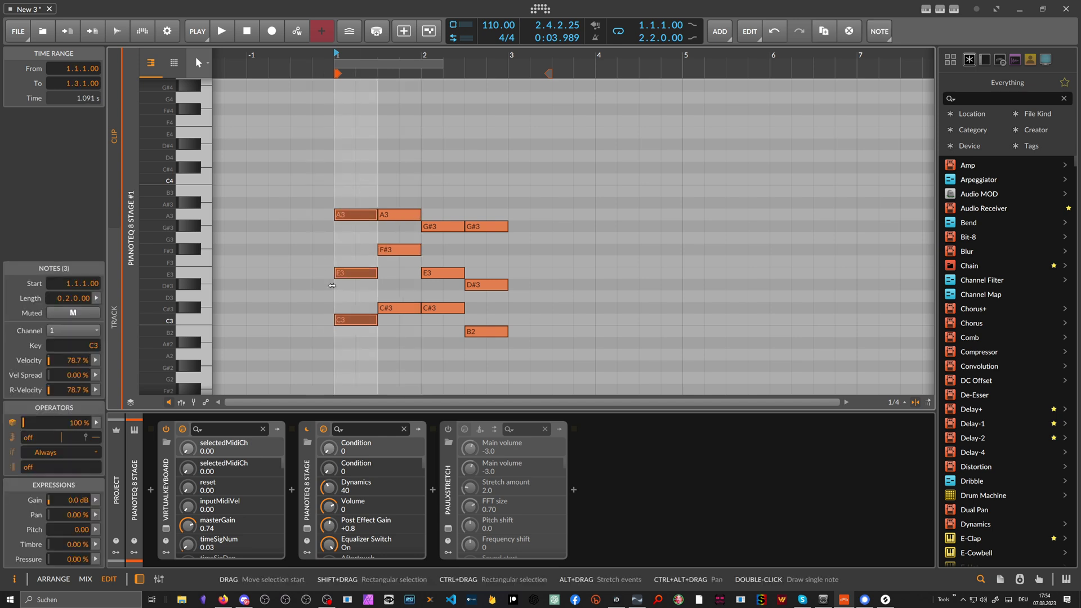
drag(475, 195, 482, 366)
click(486, 340)
drag(490, 309, 484, 218)
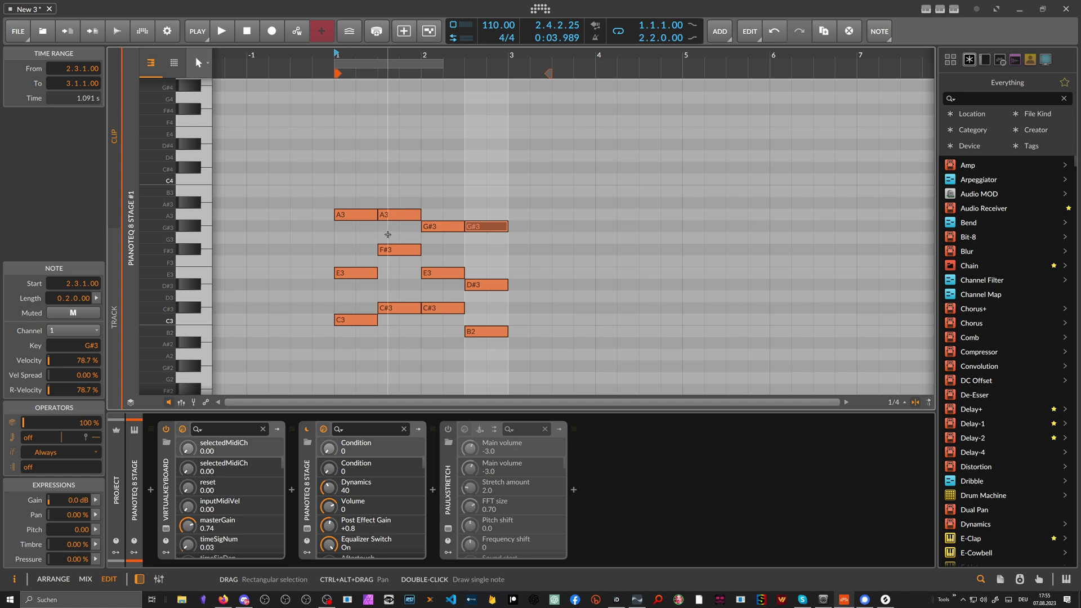
- Delete every chord after the first, then try the remaining chord's E3 at D#3 and undo that move
drag(387, 186, 510, 341)
key(Delete)
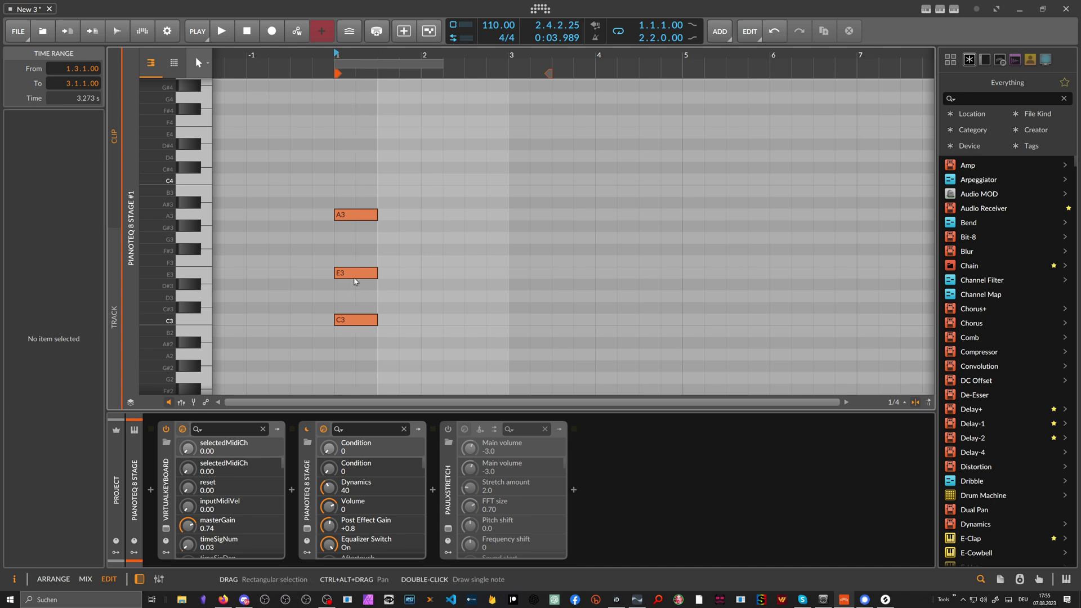
drag(354, 282, 365, 300)
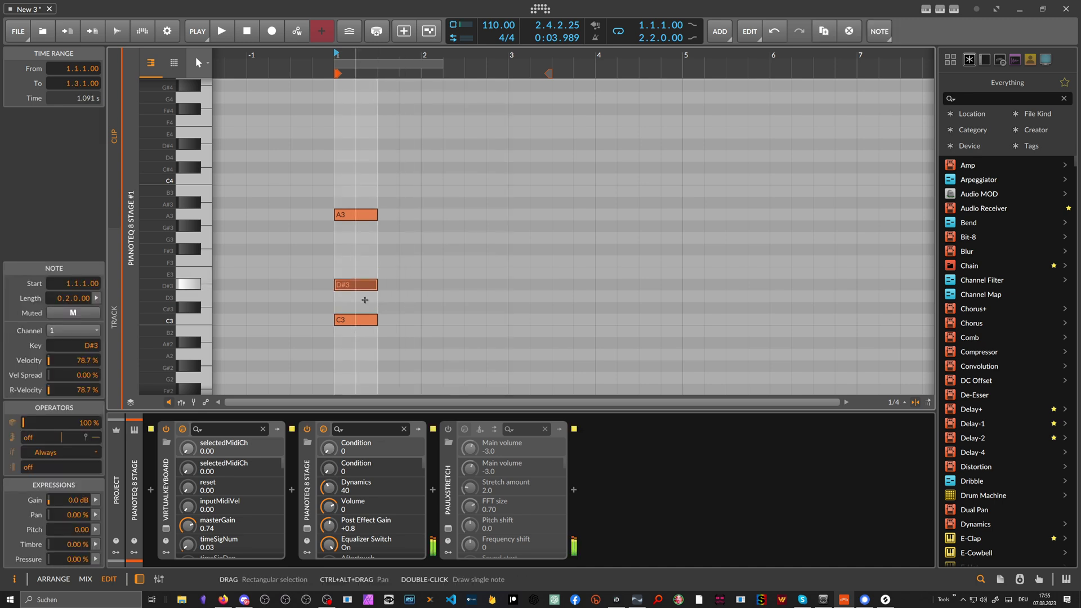
key(ctrl+z)
- Lower the chord's A3 to G3 and delete E3, keeping only C3 and G3
click(361, 215)
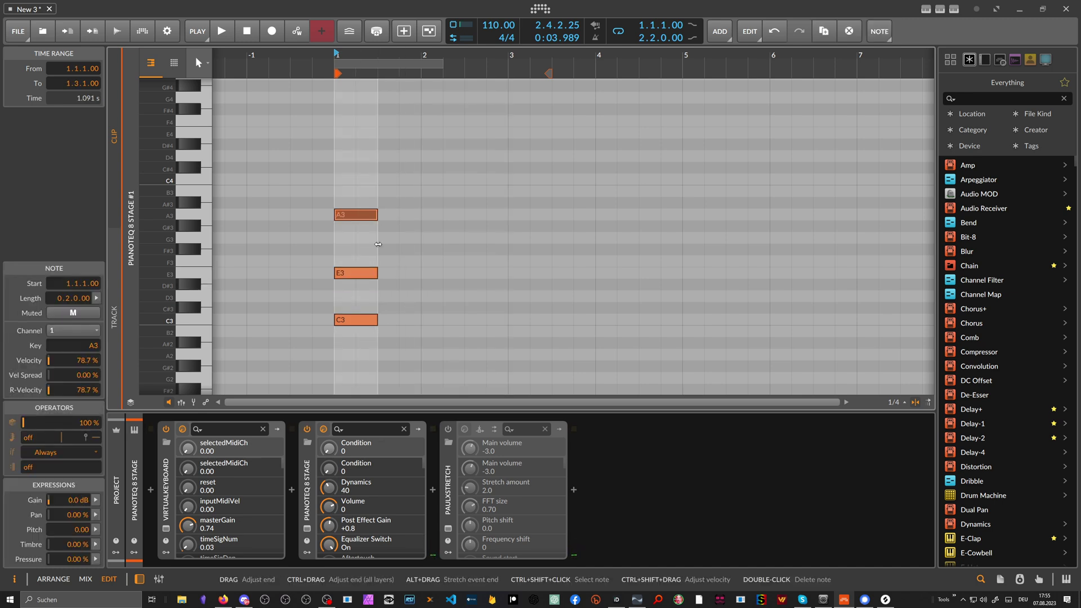
key(Down)
key(Down)
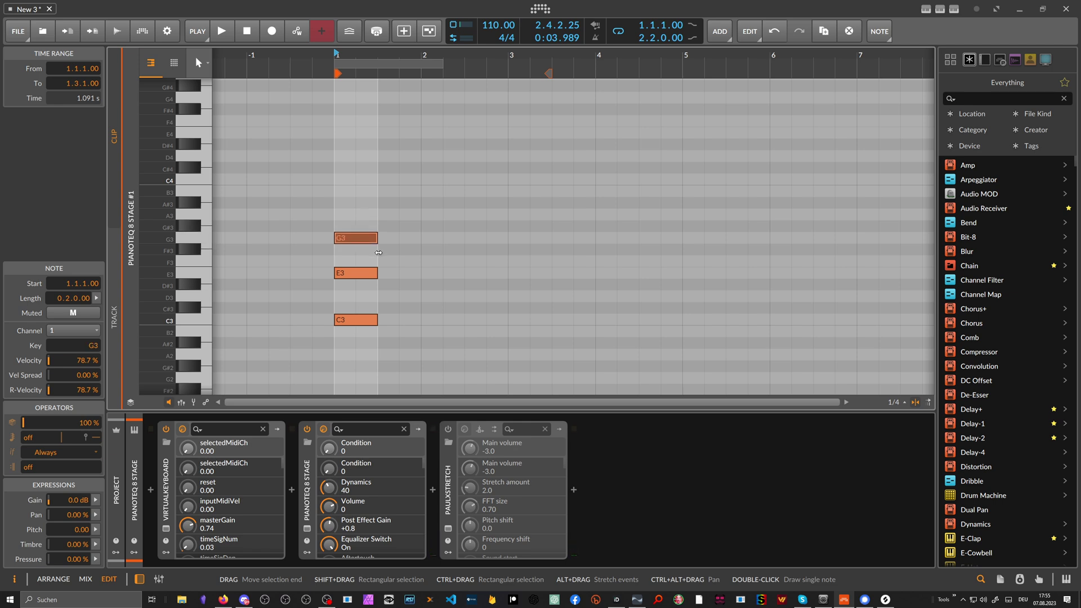
click(363, 273)
key(Delete)
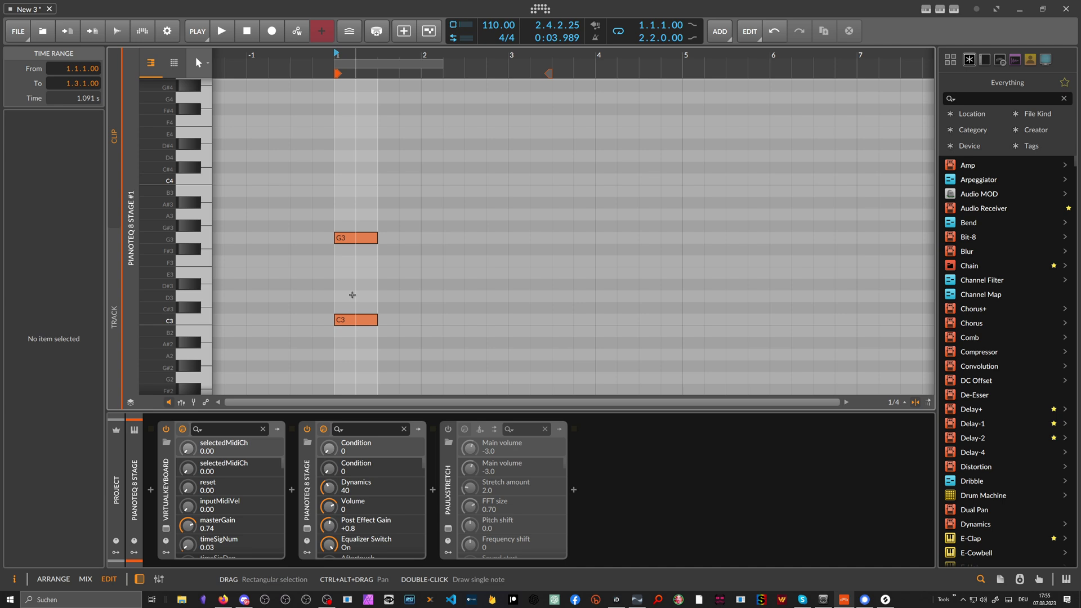
- Raise the upper note to A3, then shift it down an octave and back up
click(350, 239)
key(Up)
key(Up)
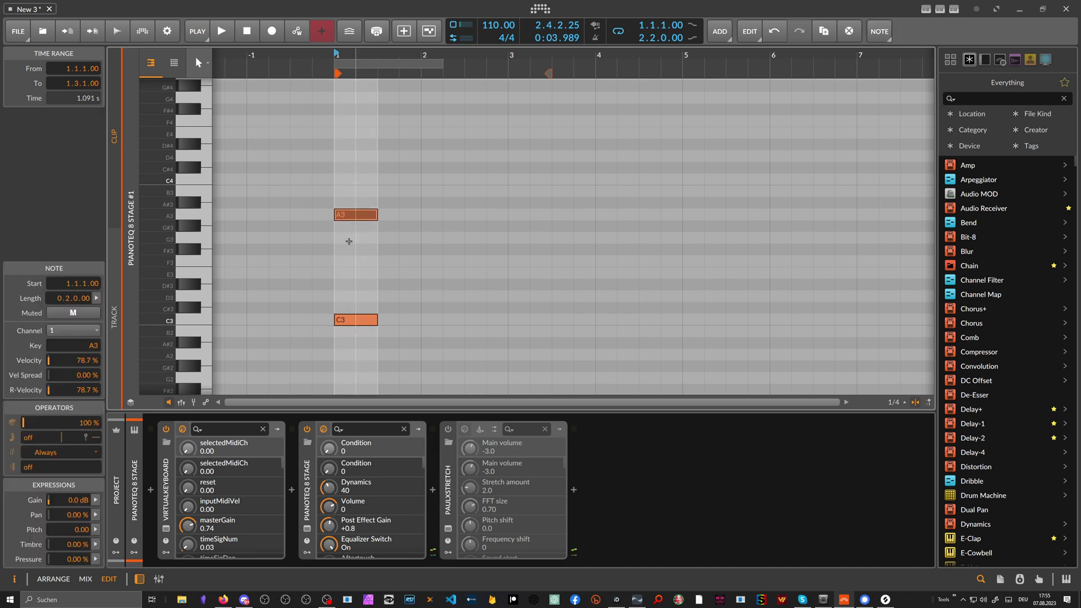
scroll(371, 276, down, 2)
scroll(372, 276, down, 2)
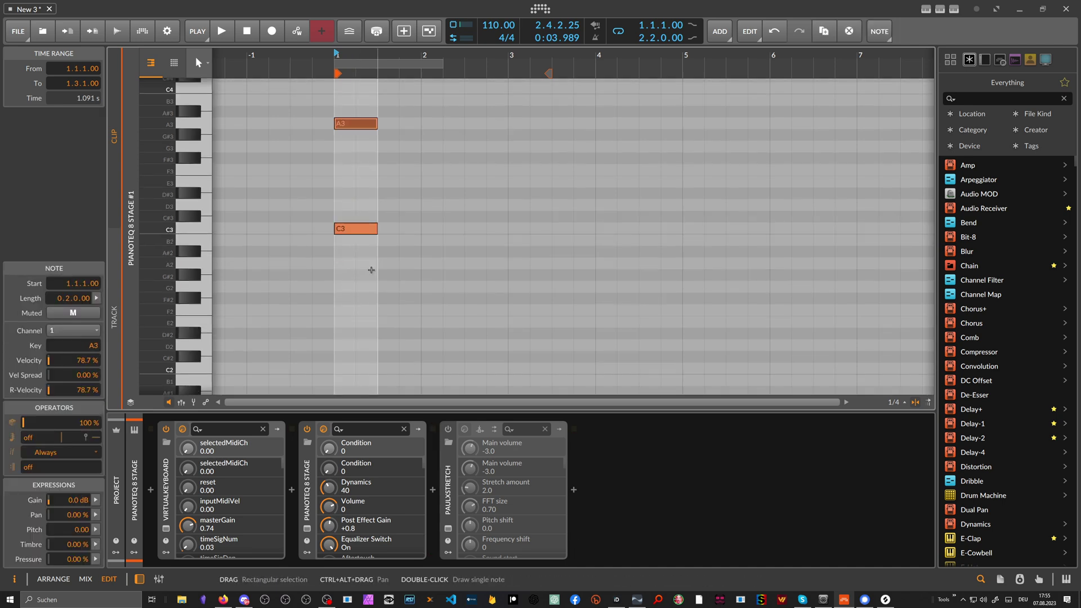
key(shift+Down)
key(shift+Up)
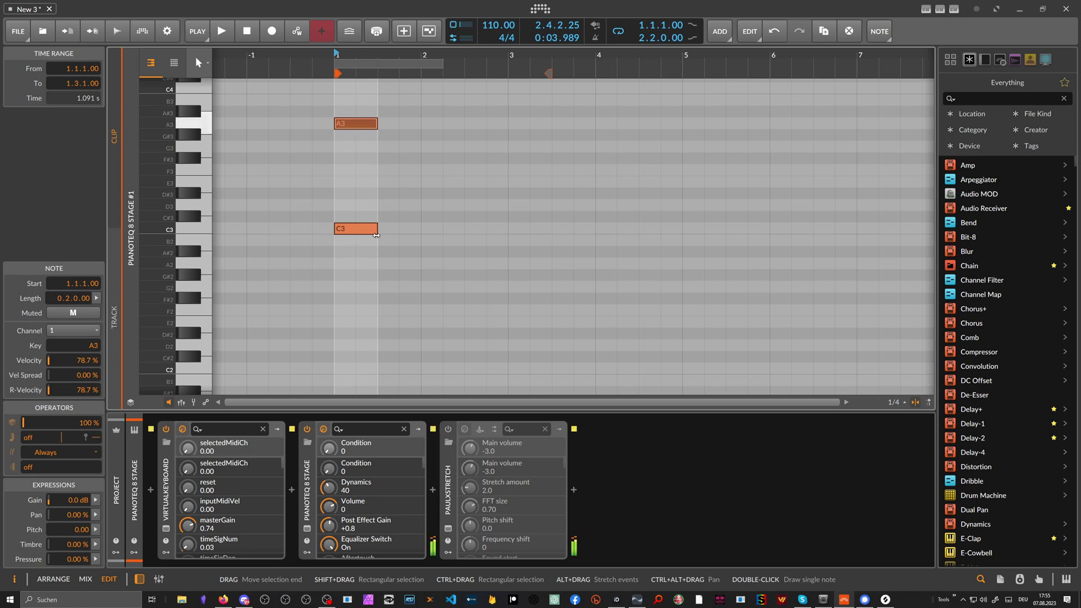
- Set the upper note to G3, then shift it down an octave to G2 and back to G3
key(Down)
key(Down)
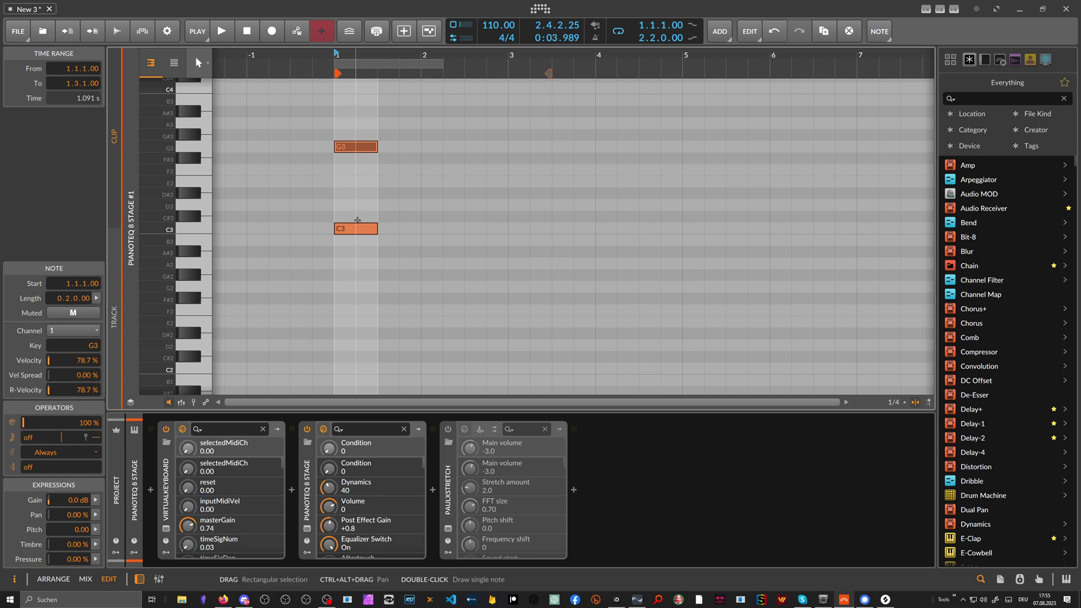
key(shift+Down)
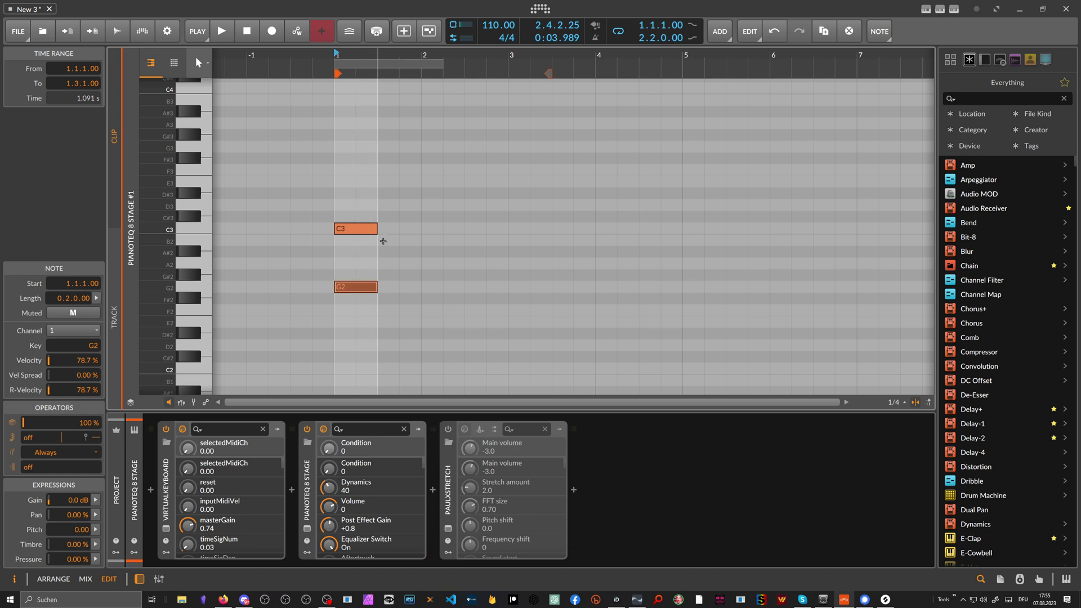
click(377, 274)
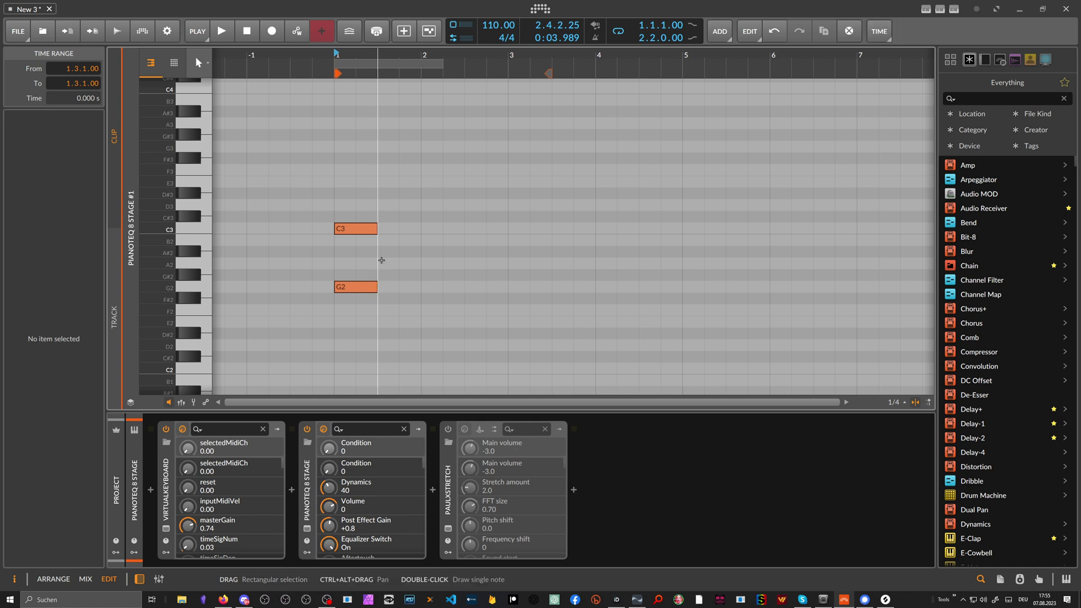
click(370, 286)
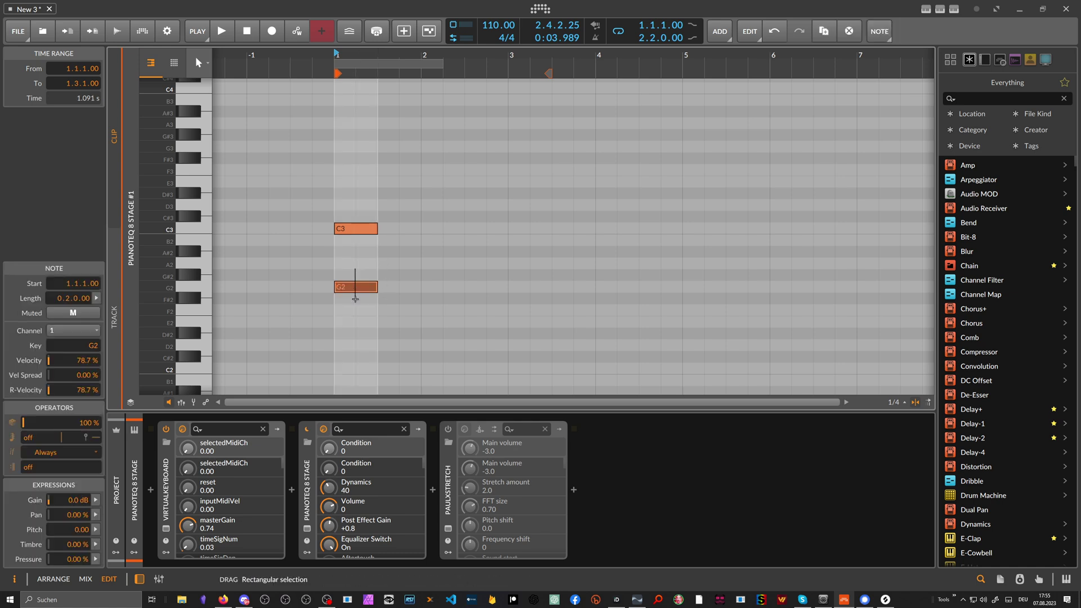
key(shift+Up)
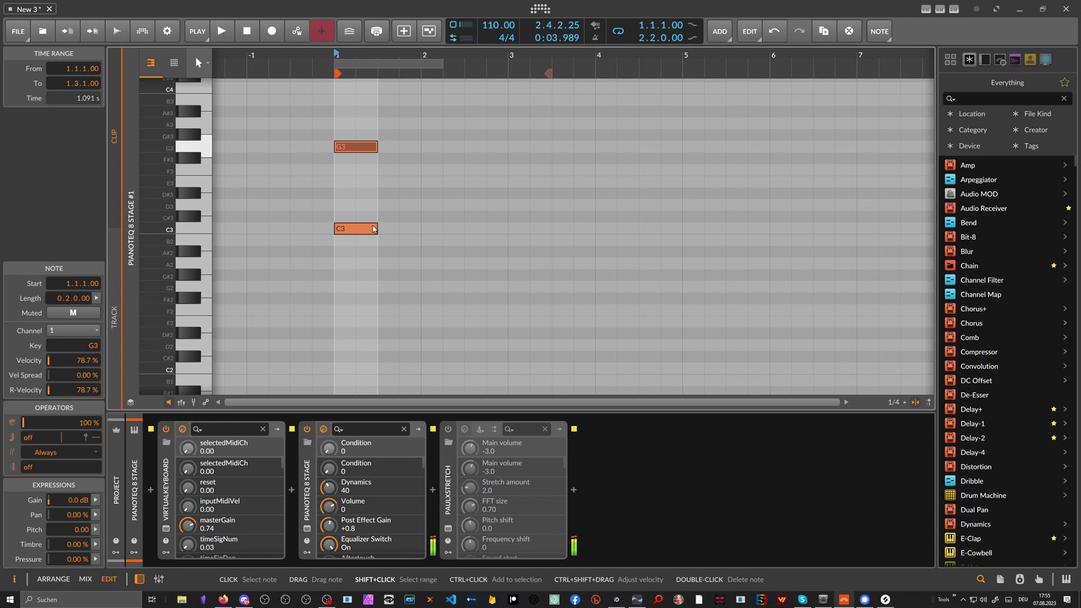
- Lower the upper note to F3, then shift it down an octave to F2 and back up to F3
key(Down)
key(Down)
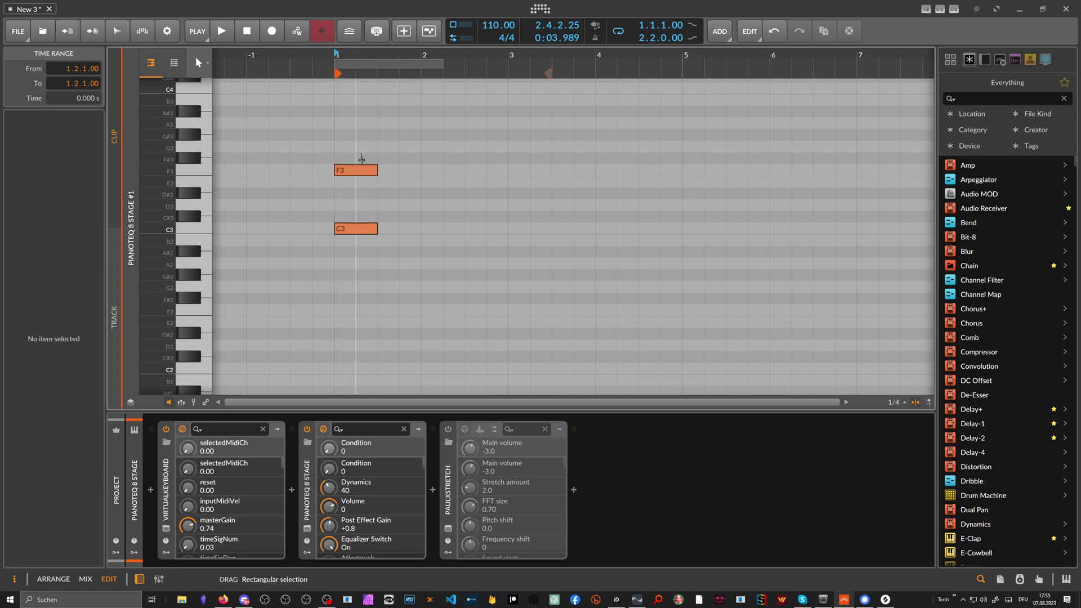
key(shift+Down)
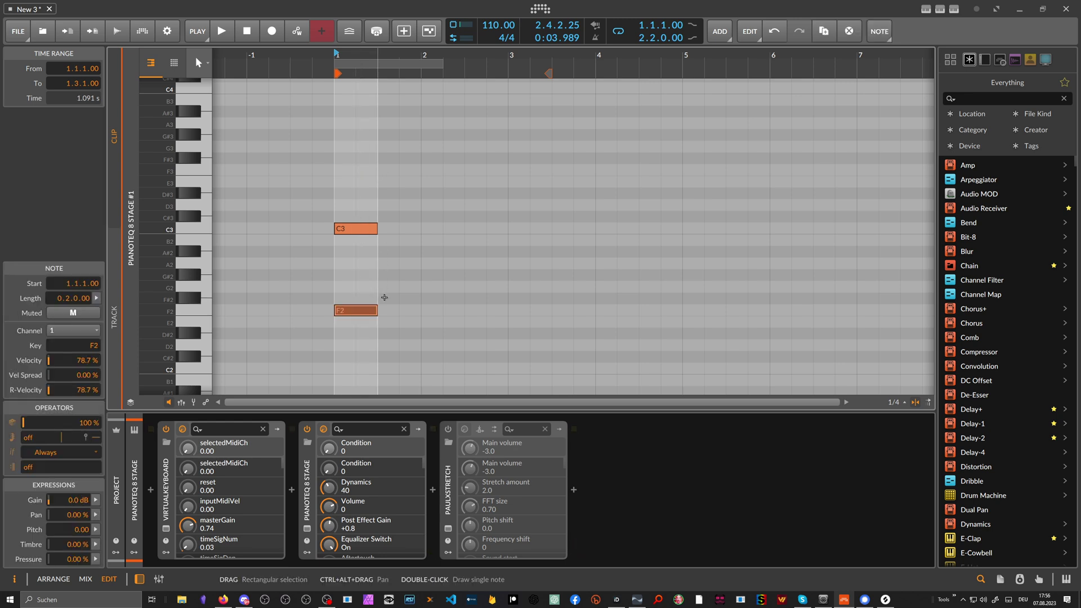
key(shift+Up)
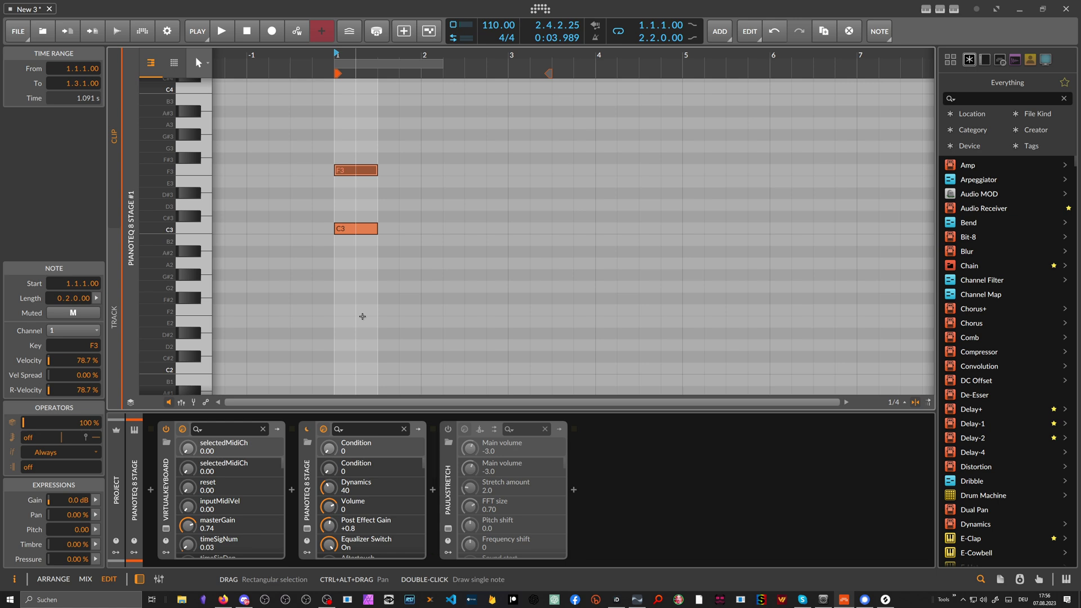
- Set the note colors to Pitch Class
right_click(403, 188)
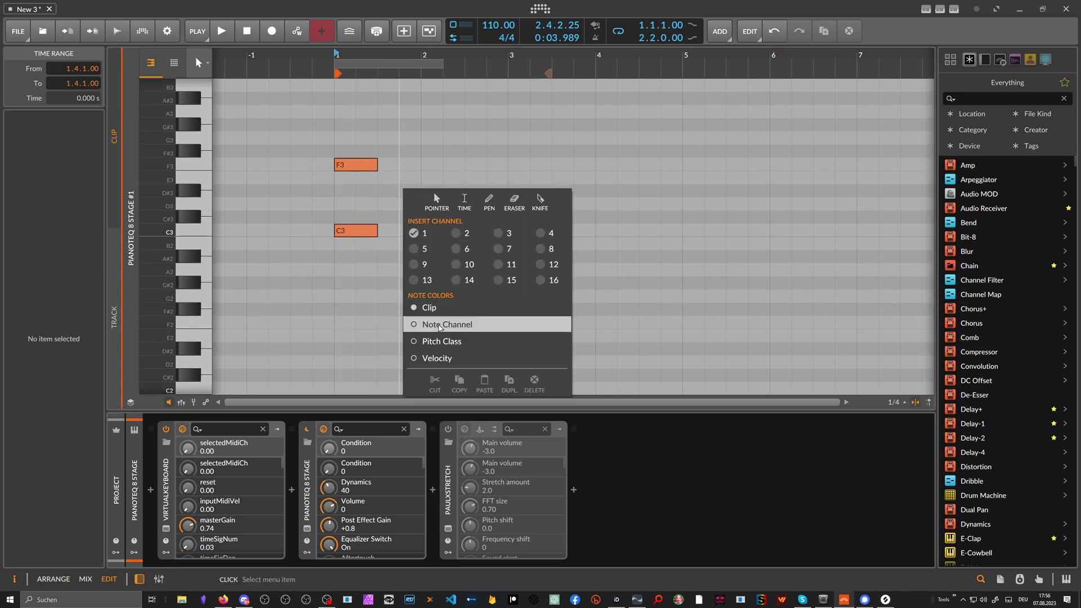
click(428, 342)
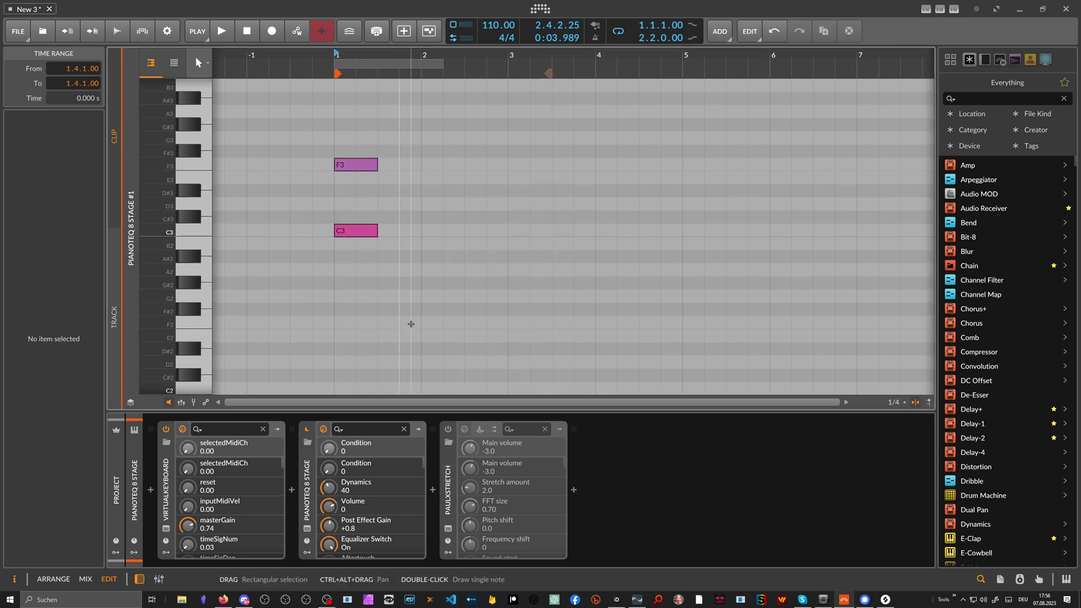
scroll(411, 323, up, 2)
scroll(417, 318, down, 1)
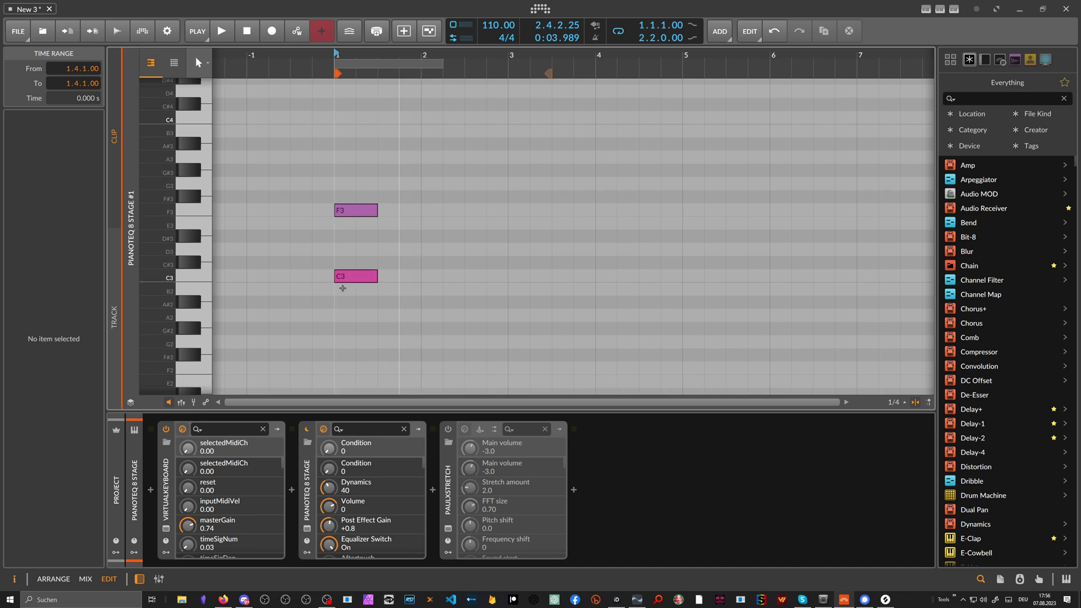
- Delete F3 and stack a note at 1.1.1 on every semitone from C#3 to B3 above C3
click(355, 210)
key(Delete)
double_click(349, 263)
double_click(342, 250)
double_click(341, 237)
double_click(342, 223)
double_click(343, 210)
double_click(344, 196)
double_click(343, 183)
double_click(342, 170)
double_click(341, 158)
double_click(341, 144)
double_click(344, 131)
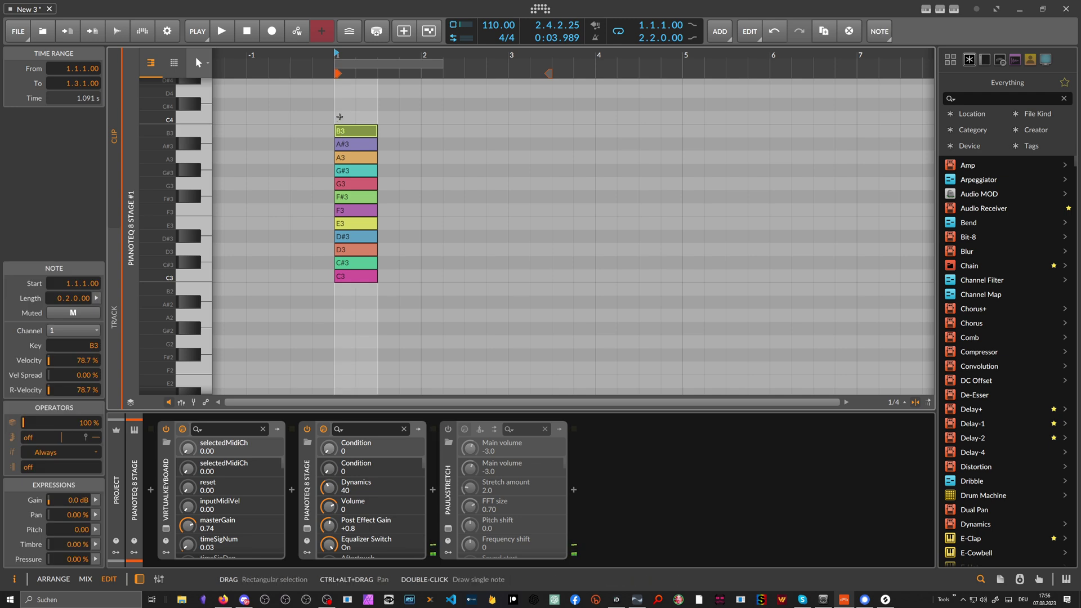
double_click(349, 118)
click(354, 108)
double_click(354, 112)
click(401, 229)
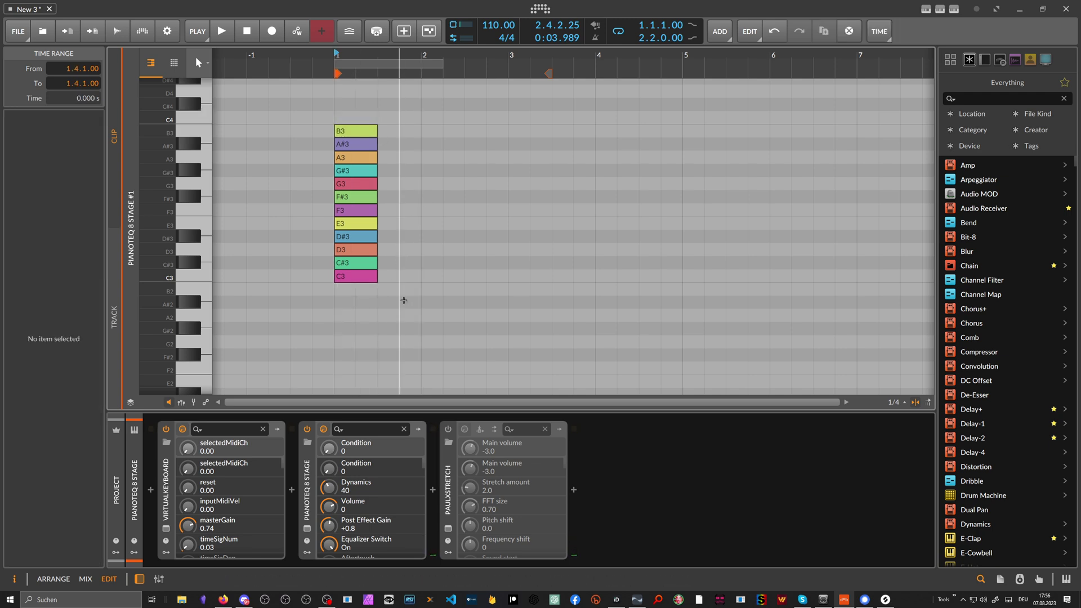
- Move C3, D3, F3 and G3 out of the chromatic stack to 1.3.1 and audition them
drag(371, 275, 415, 276)
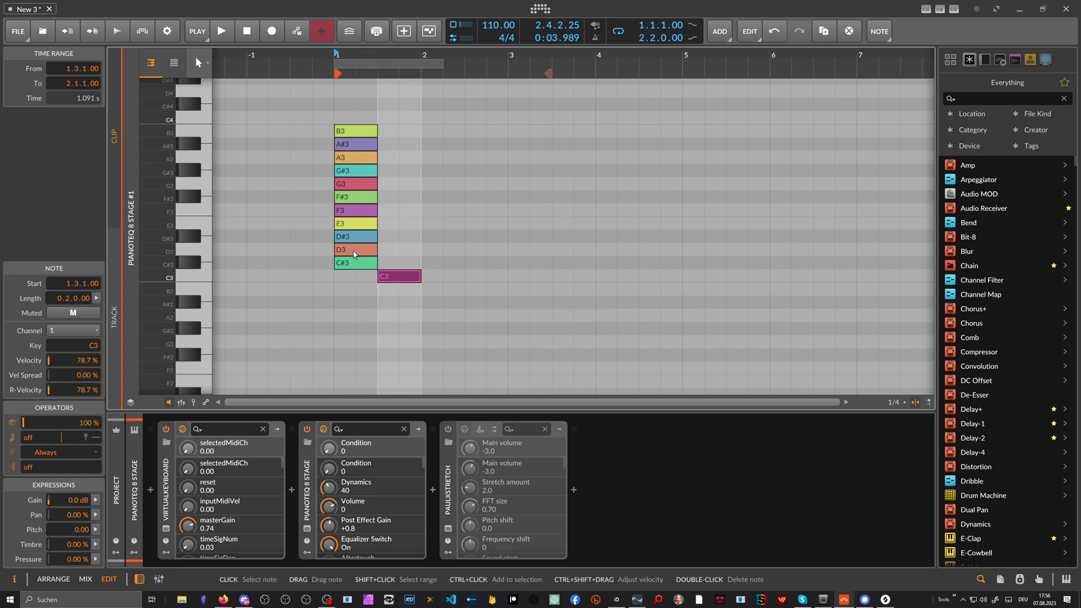
drag(353, 253, 397, 251)
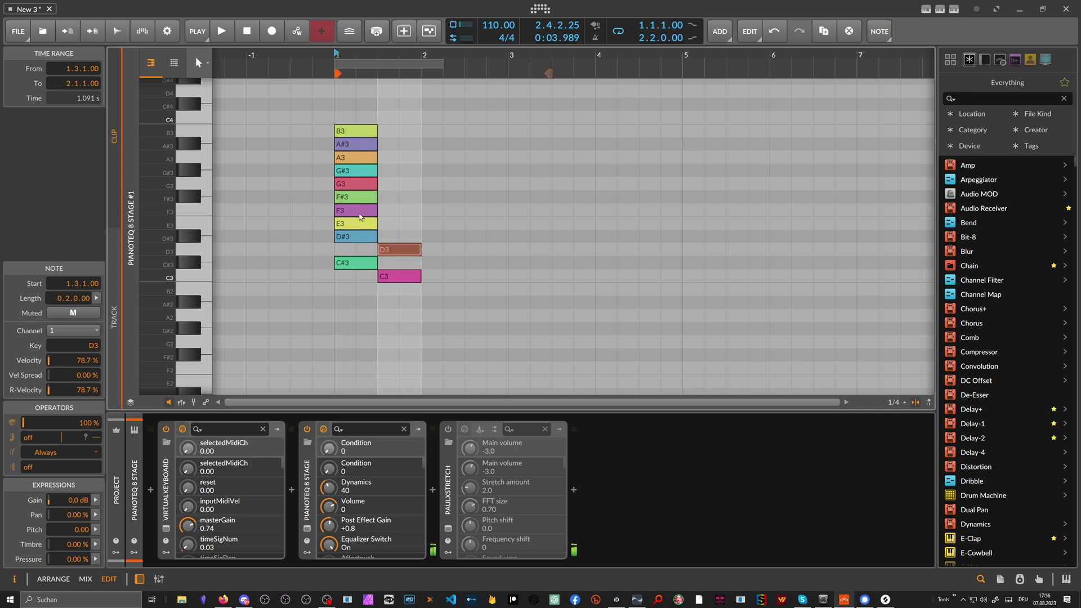
drag(360, 211, 403, 211)
click(400, 250)
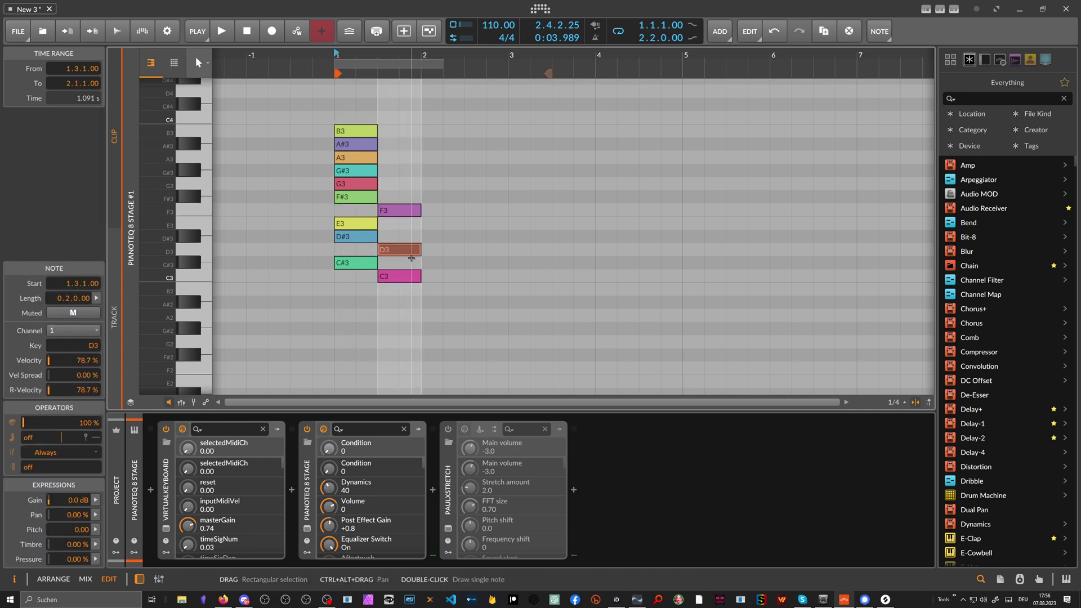
click(407, 212)
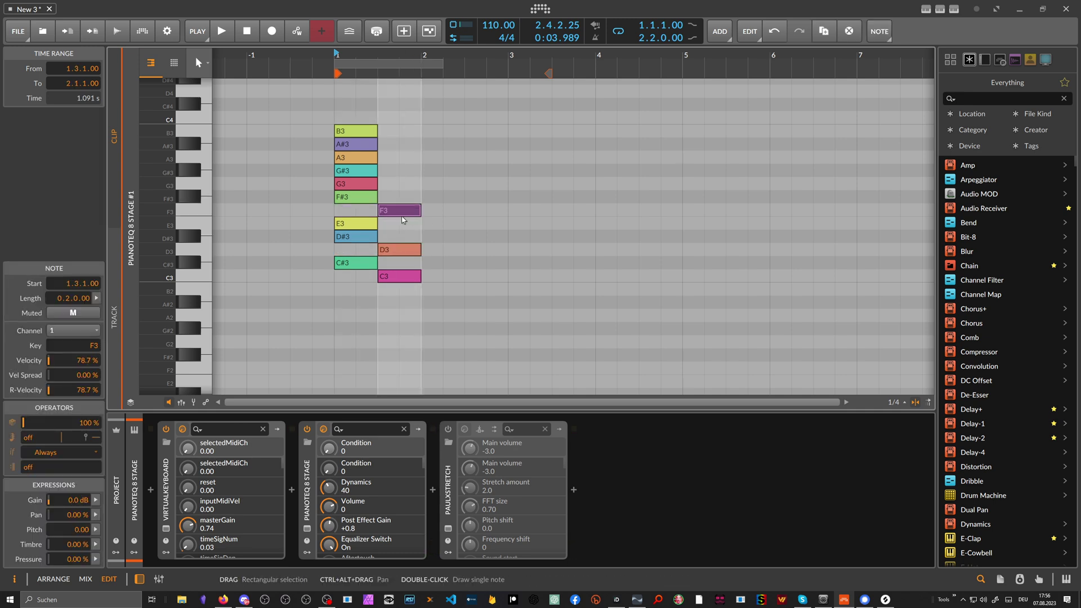
drag(356, 184, 399, 184)
click(399, 171)
click(400, 184)
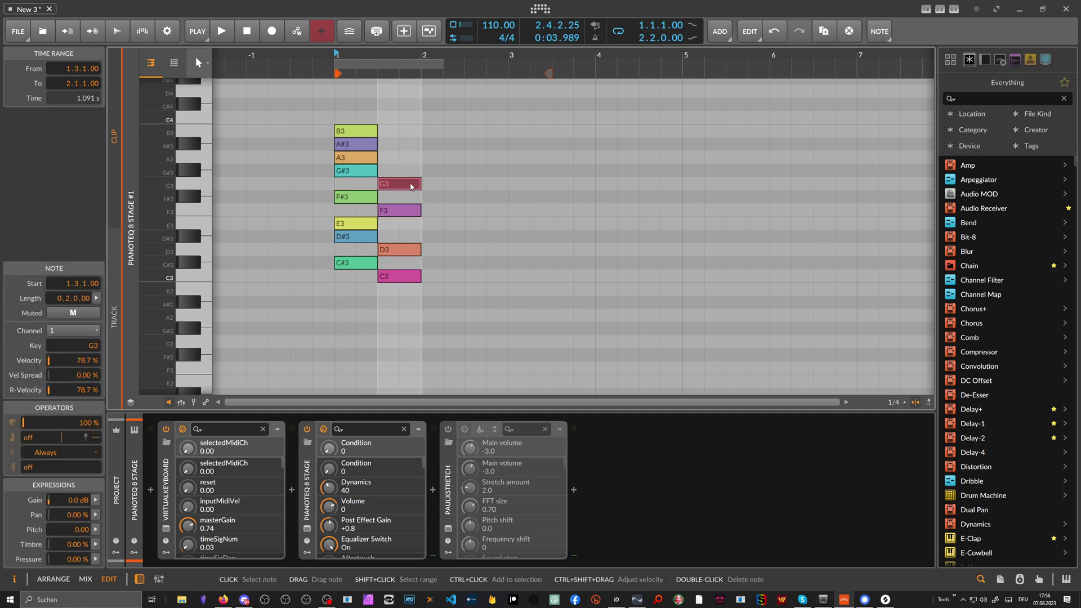
click(404, 213)
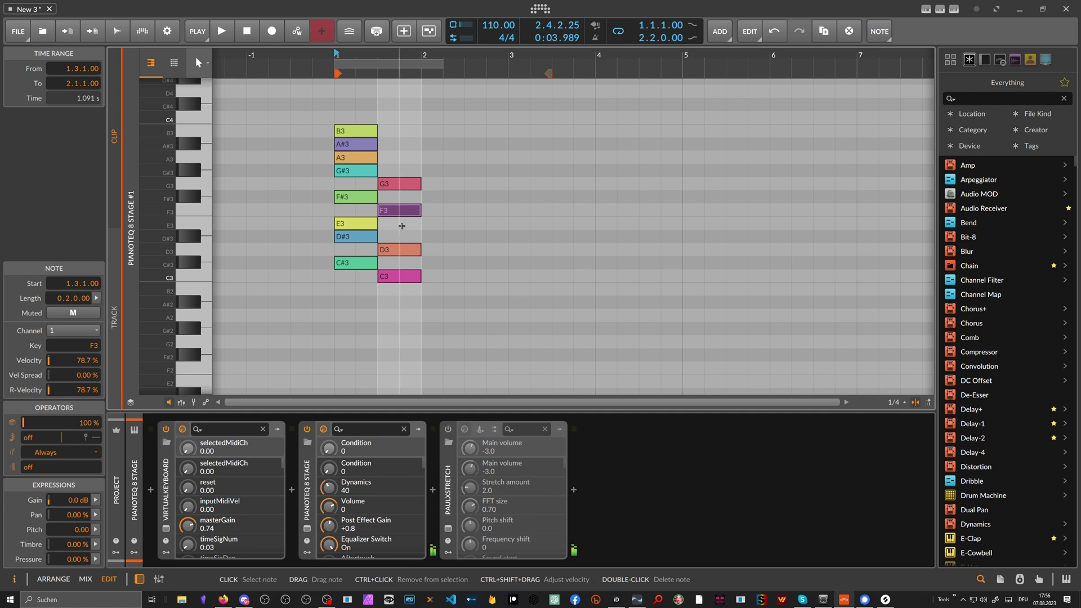
- Audition D3, try D#3 at 1.3.1 beside the moved notes, and return D#3 to 1.1.1
click(401, 252)
drag(355, 237, 400, 237)
click(425, 268)
click(398, 240)
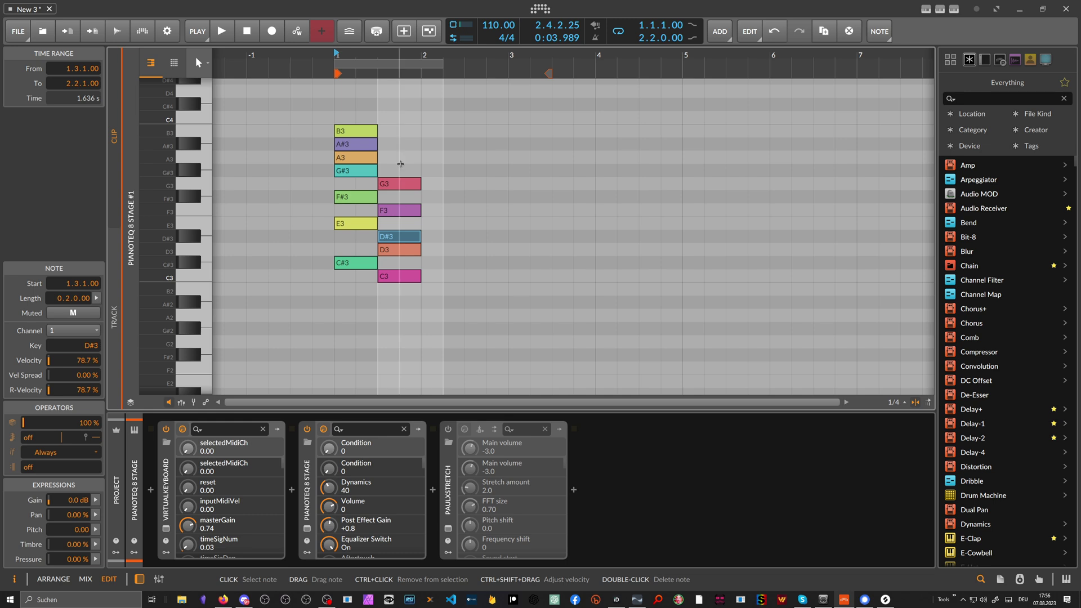
mouse_move(397, 238)
mouse_down()
mouse_move(356, 239)
mouse_move(397, 225)
mouse_move(357, 228)
mouse_move(379, 228)
mouse_up()
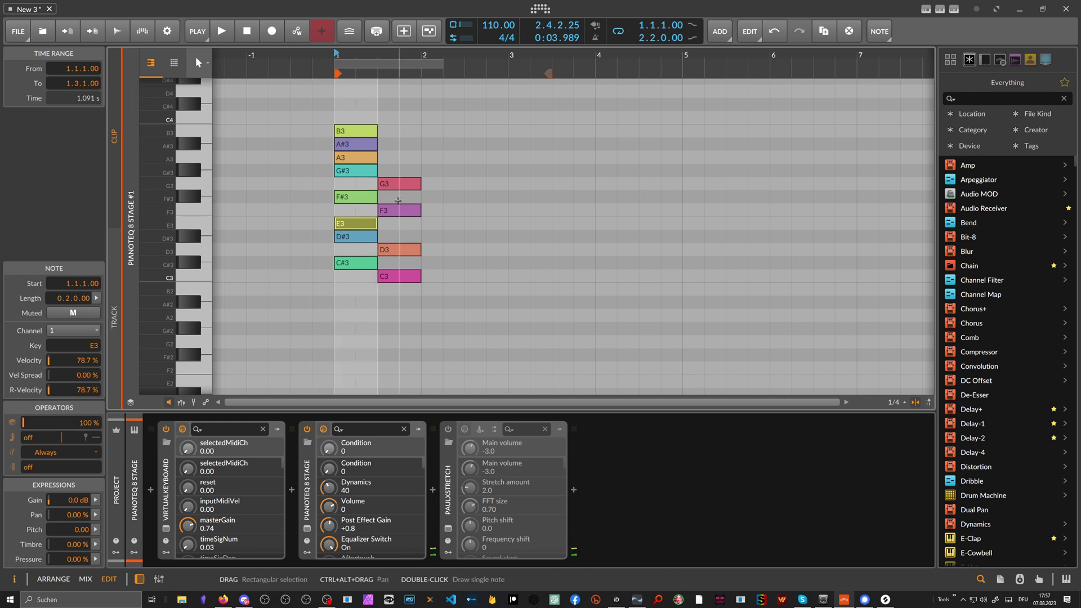
- Return C3, D3, F3 and G3 to the chromatic stack at 1.1.1
click(389, 277)
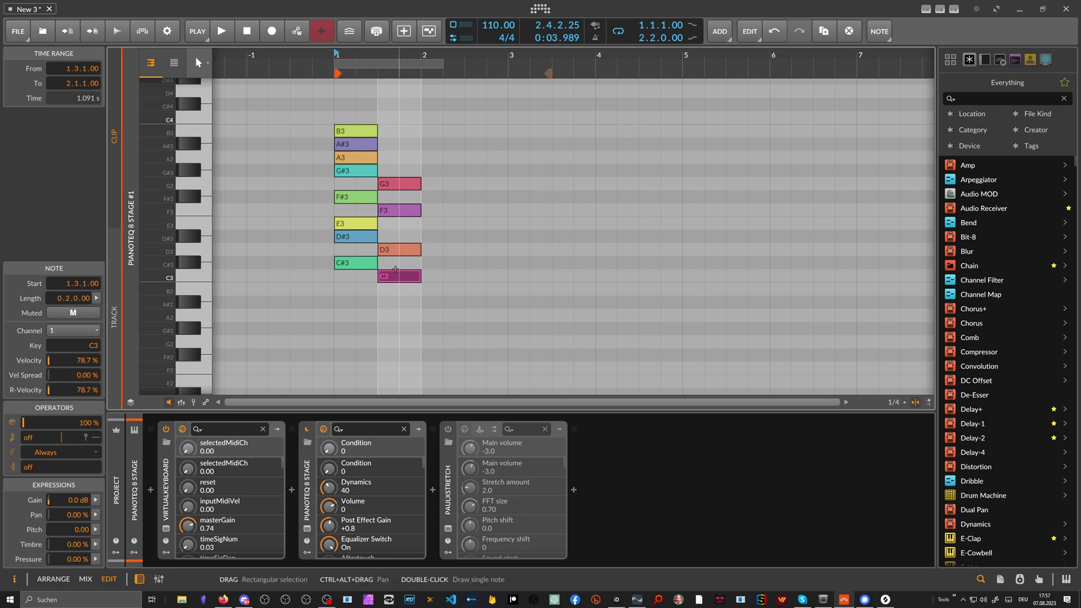
key(Left)
key(Left)
click(394, 251)
key(Left)
key(Left)
click(394, 210)
key(Left)
key(Left)
click(389, 184)
key(Left)
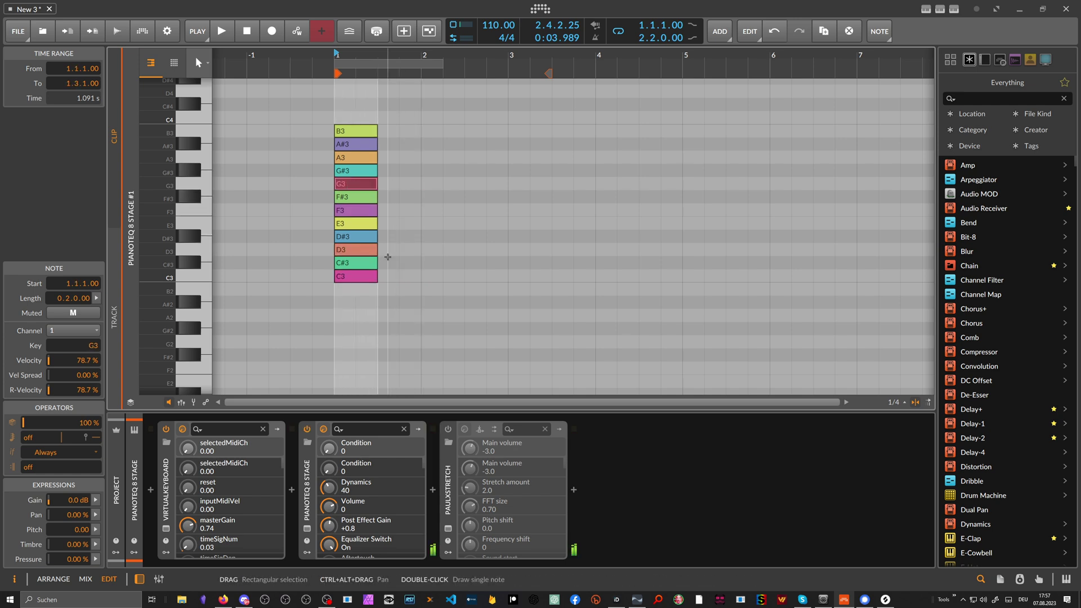
- Move C#3, F#3 and G#3 out of the chromatic stack to 1.3.1
click(355, 262)
key(Right)
key(Right)
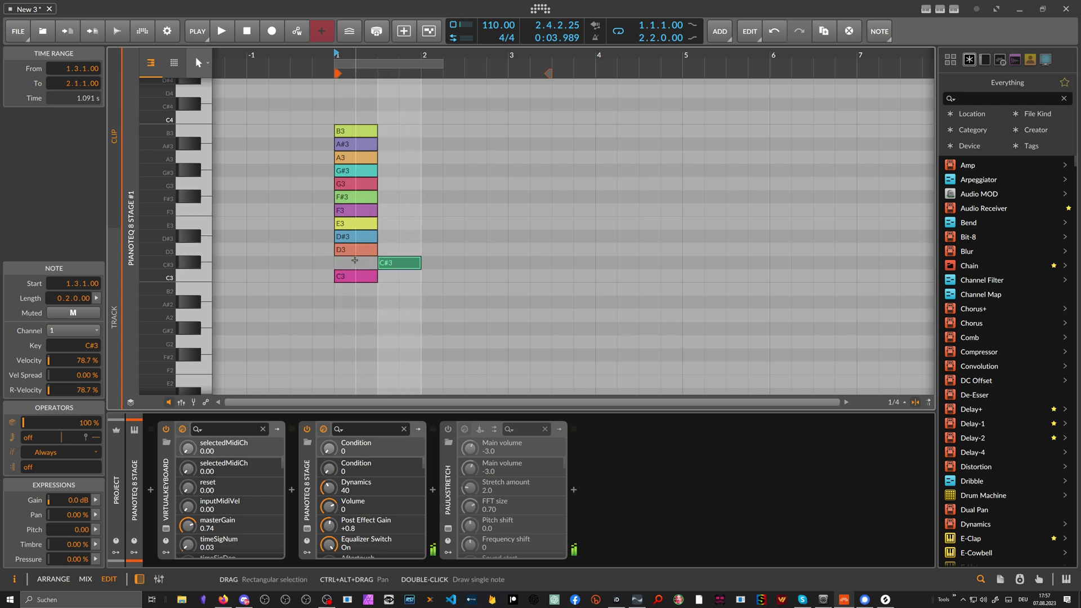
click(385, 250)
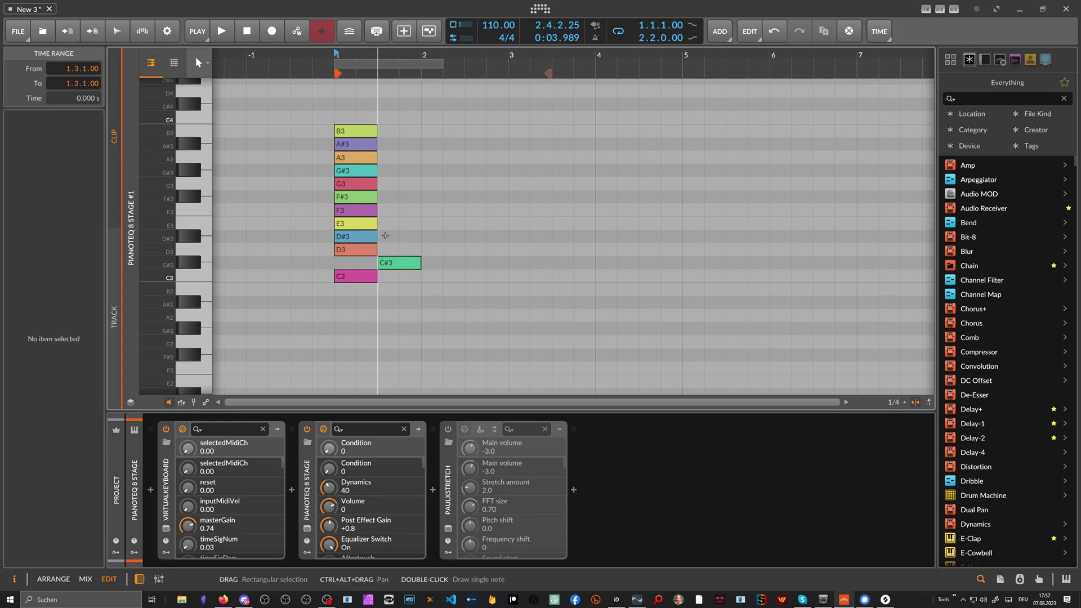
drag(355, 213, 398, 214)
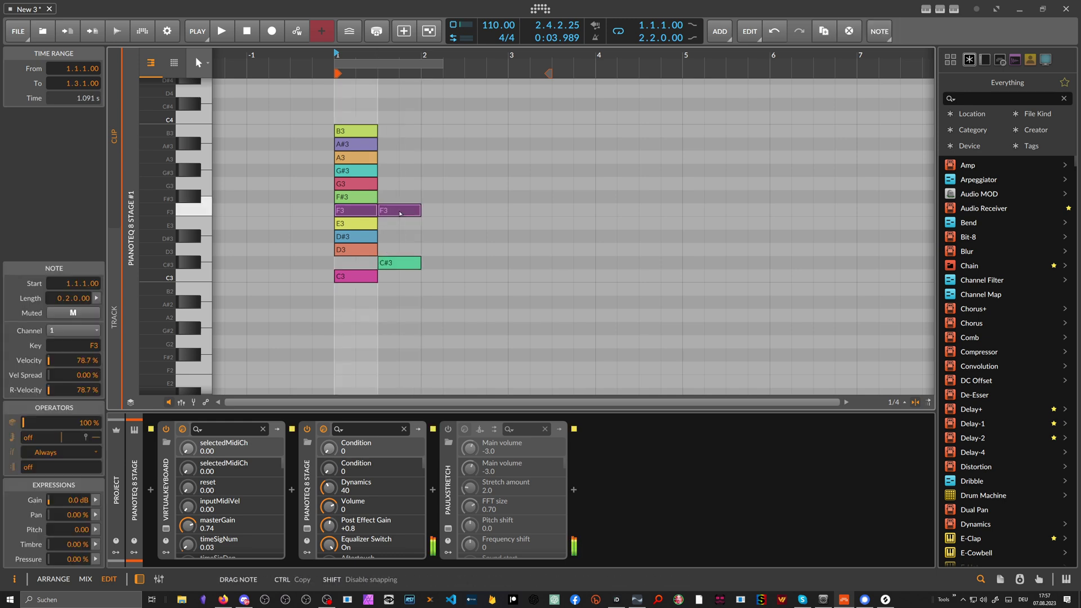
key(ctrl+z)
click(386, 223)
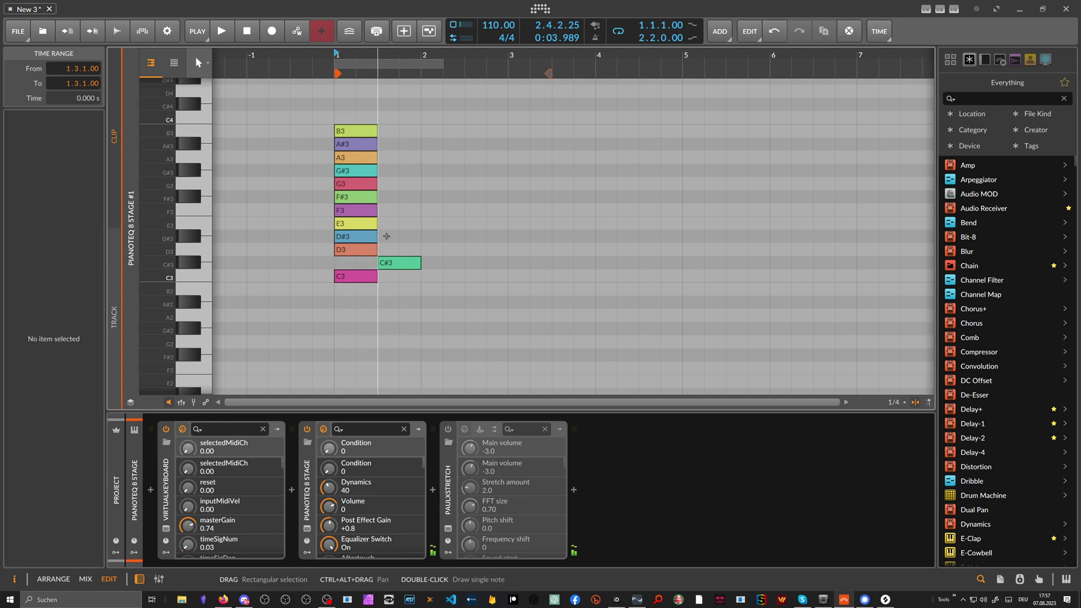
drag(355, 196, 398, 197)
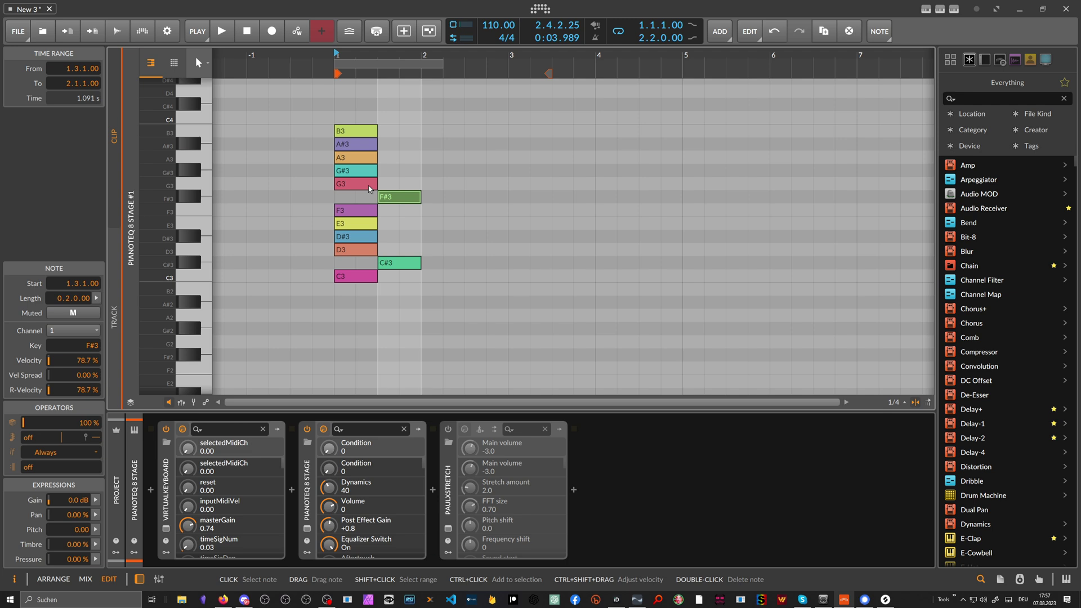
drag(357, 171, 401, 171)
- Return C#3, F#3 and G#3 together to 1.1.1, then delete all notes in the clip
drag(401, 275, 503, 163)
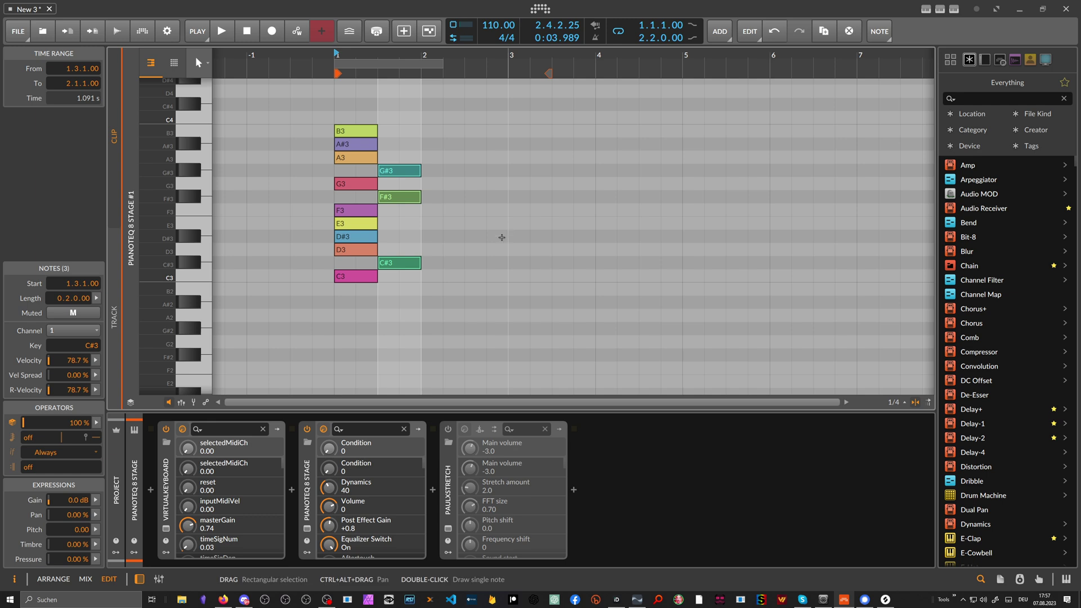
key(Left)
key(Left)
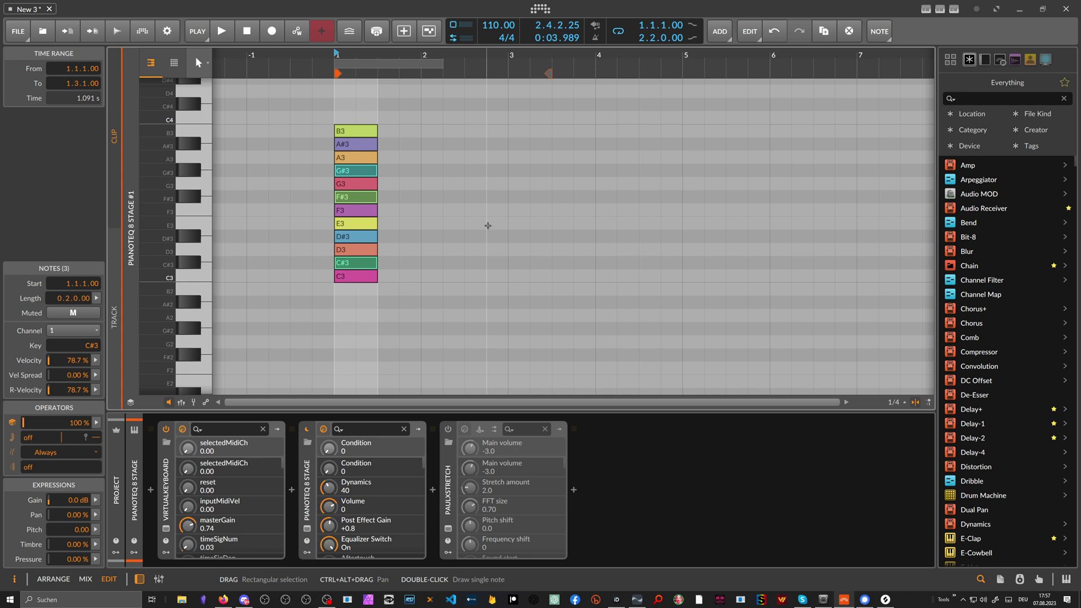
key(ctrl+a)
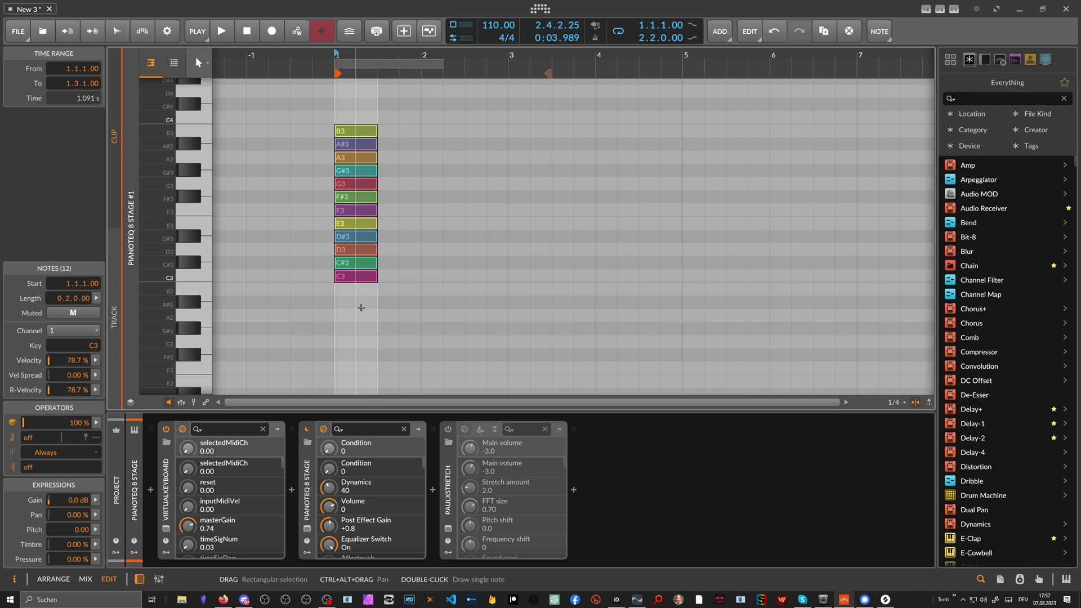
key(Delete)
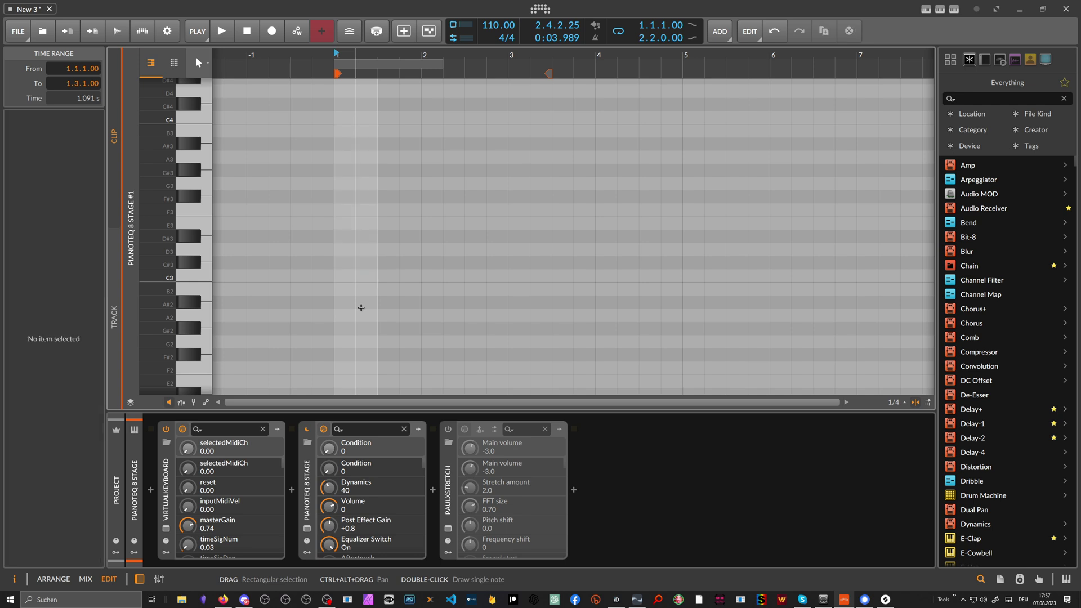
- Switch to the browser to review the Ableton Live 11 Keys & Scales video and the channel's YouTube comments, then return to Bitwig Studio
click(223, 599)
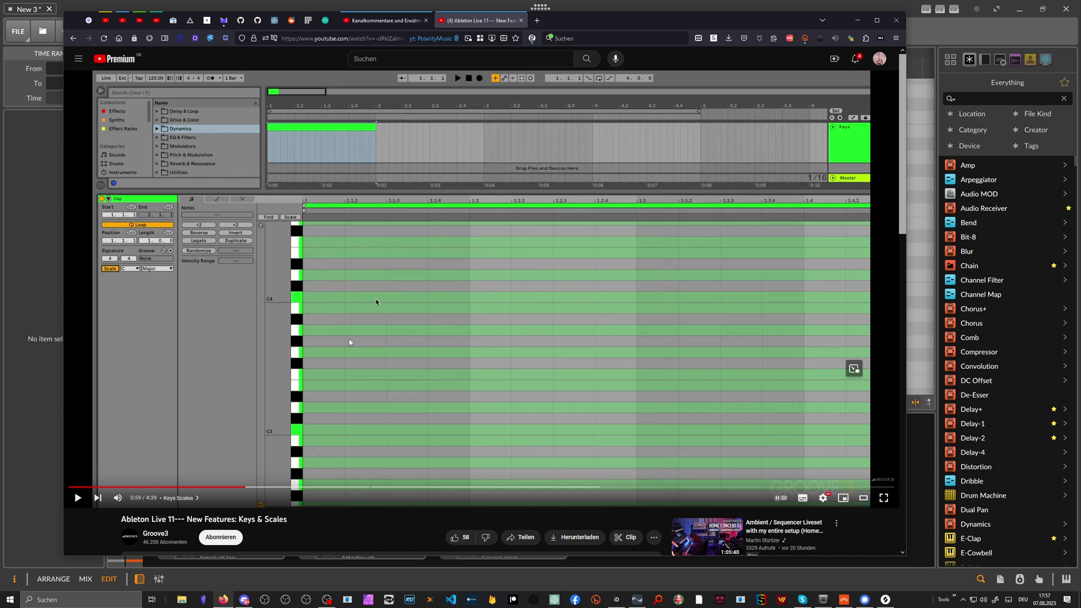
scroll(349, 341, down, 1)
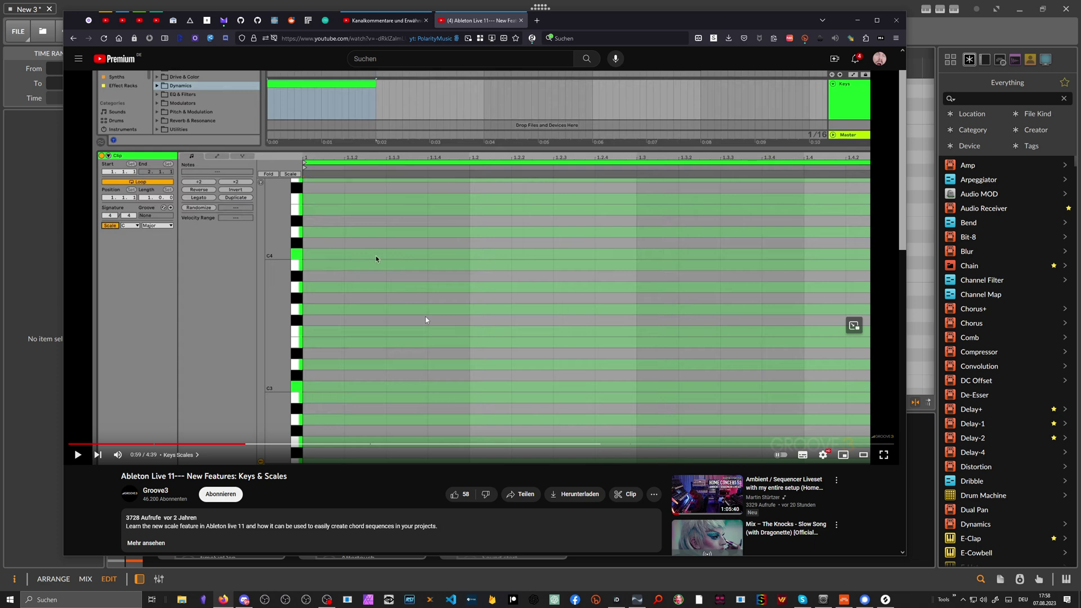
click(122, 20)
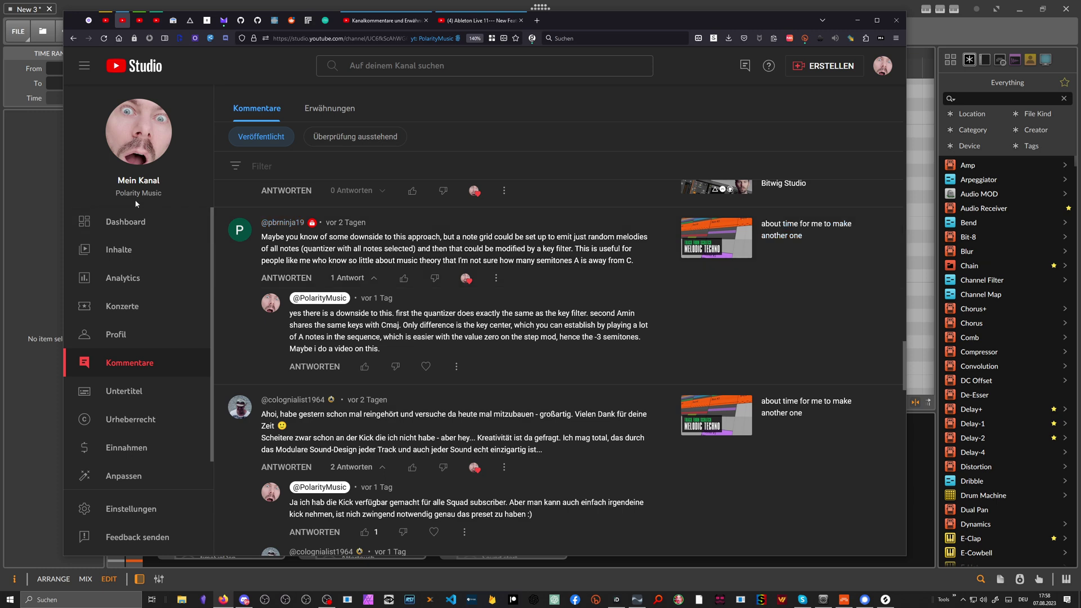
click(54, 189)
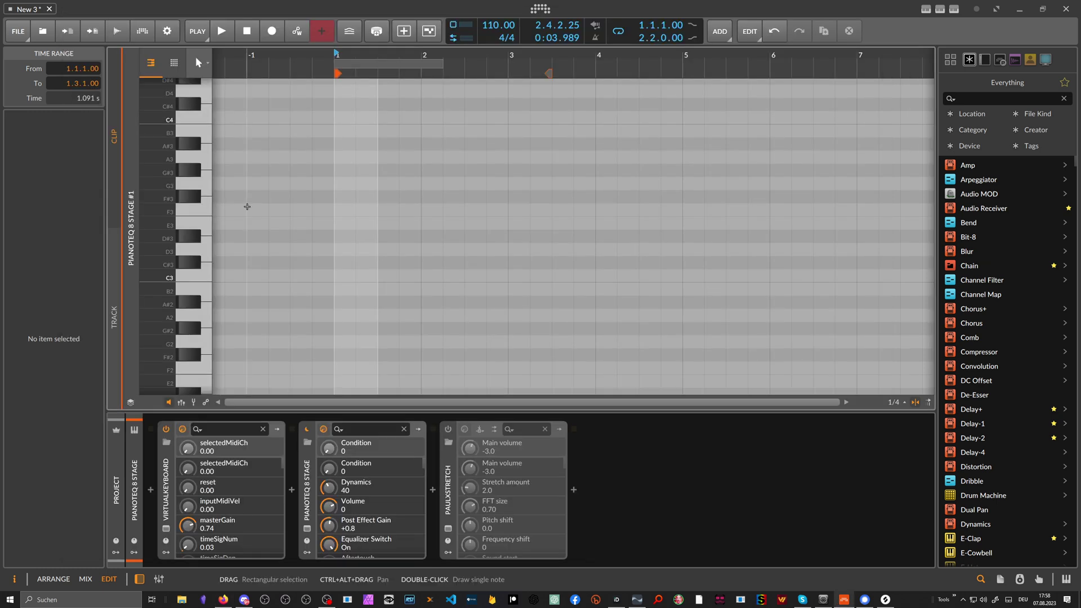